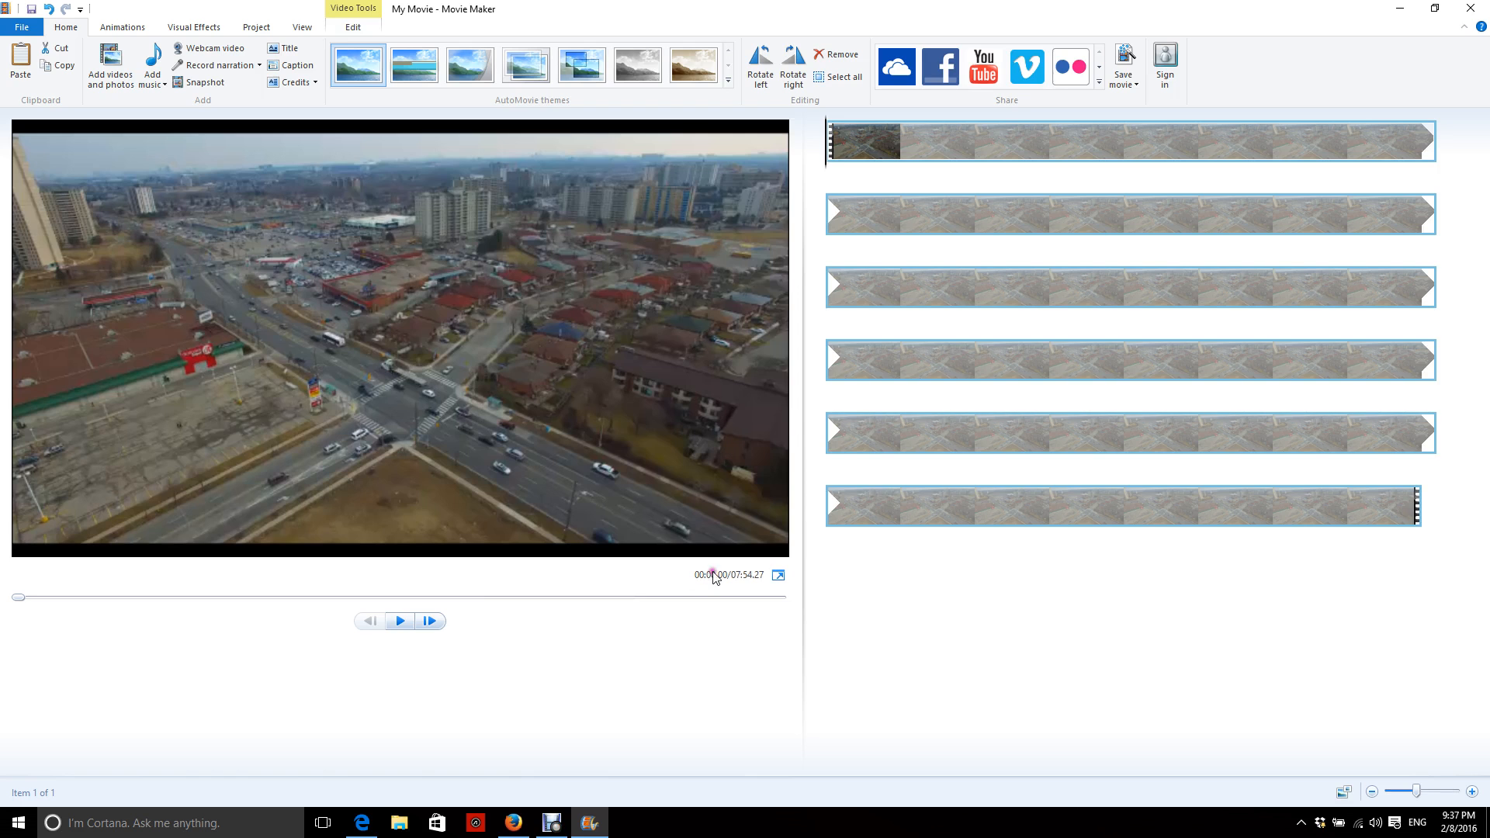
Preview the opening of the video and split it at about 04:41
left_click(395, 624)
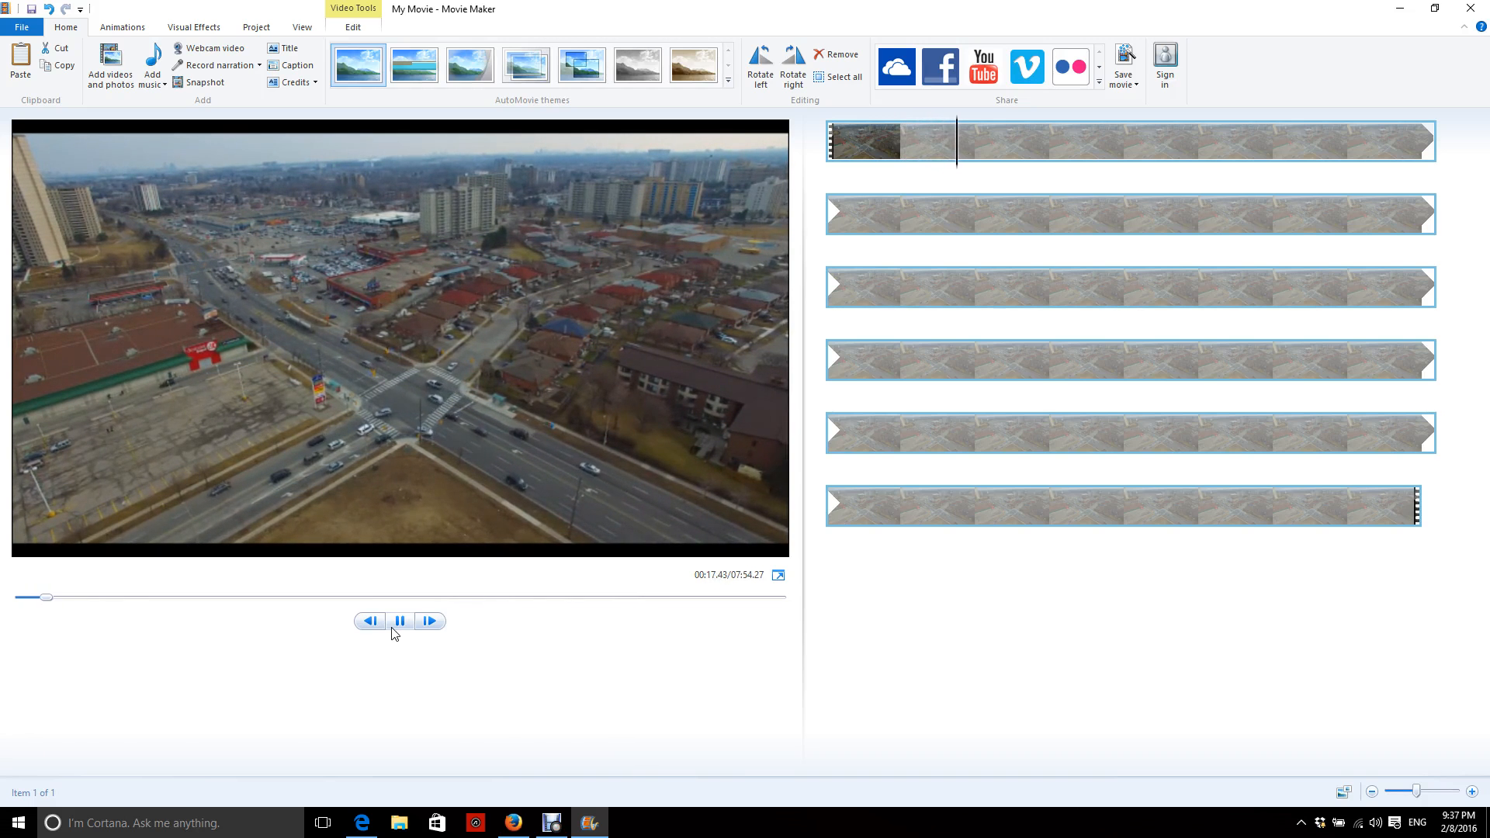
left_click(398, 623)
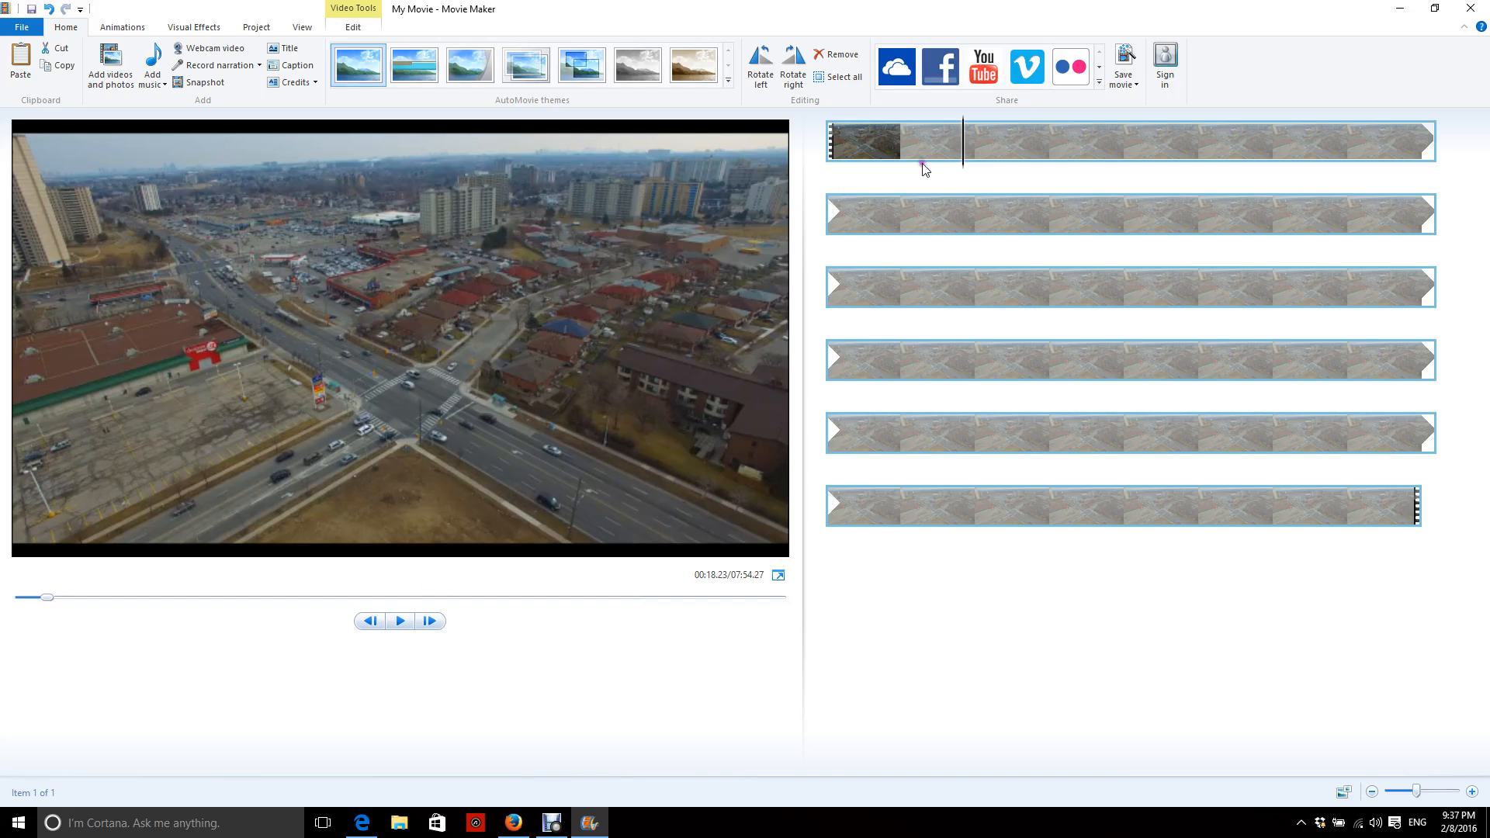
left_click_drag(963, 173, 1159, 399)
left_click(349, 29)
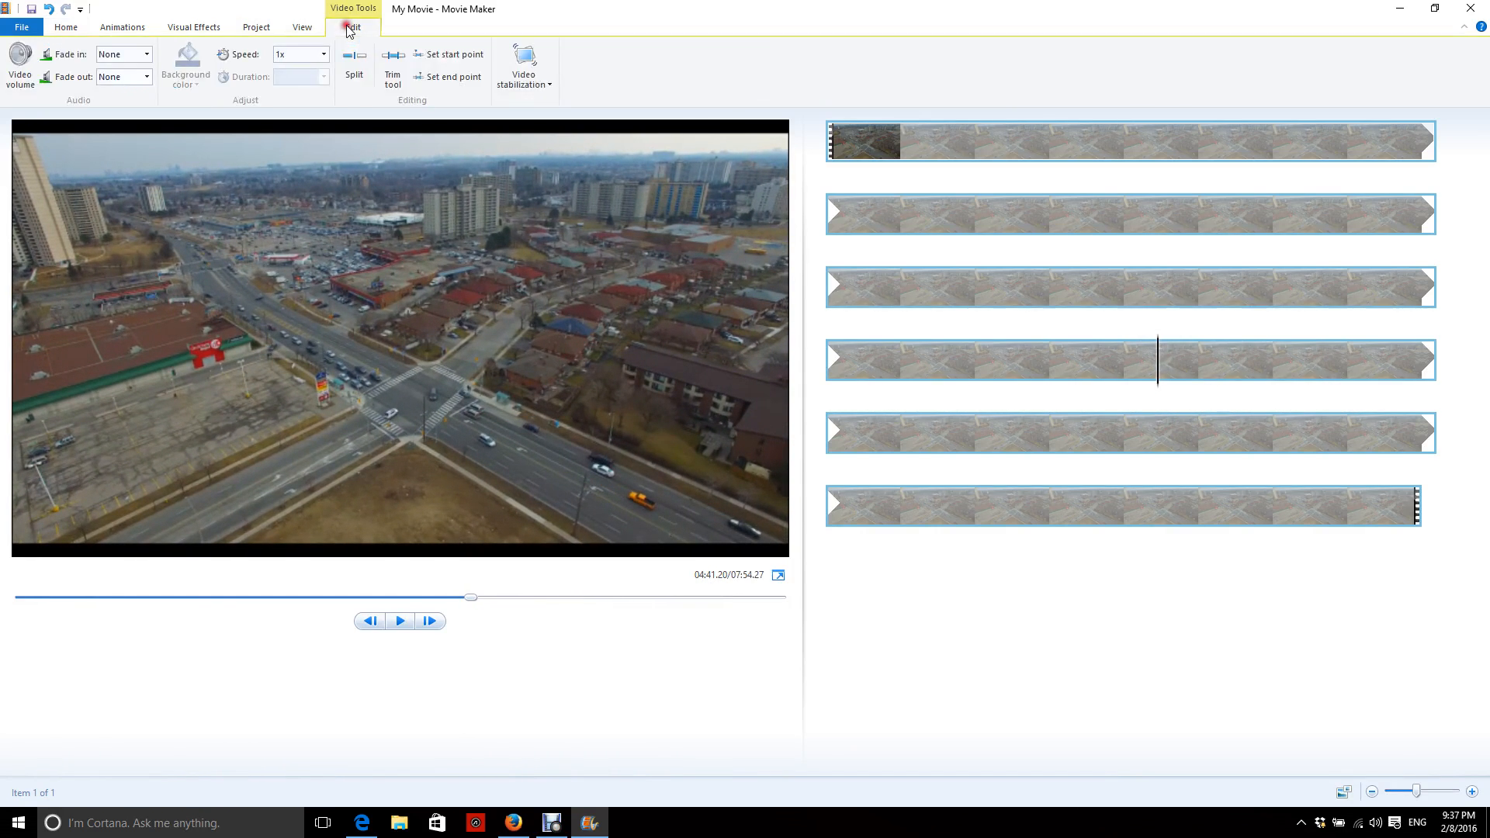
left_click(354, 58)
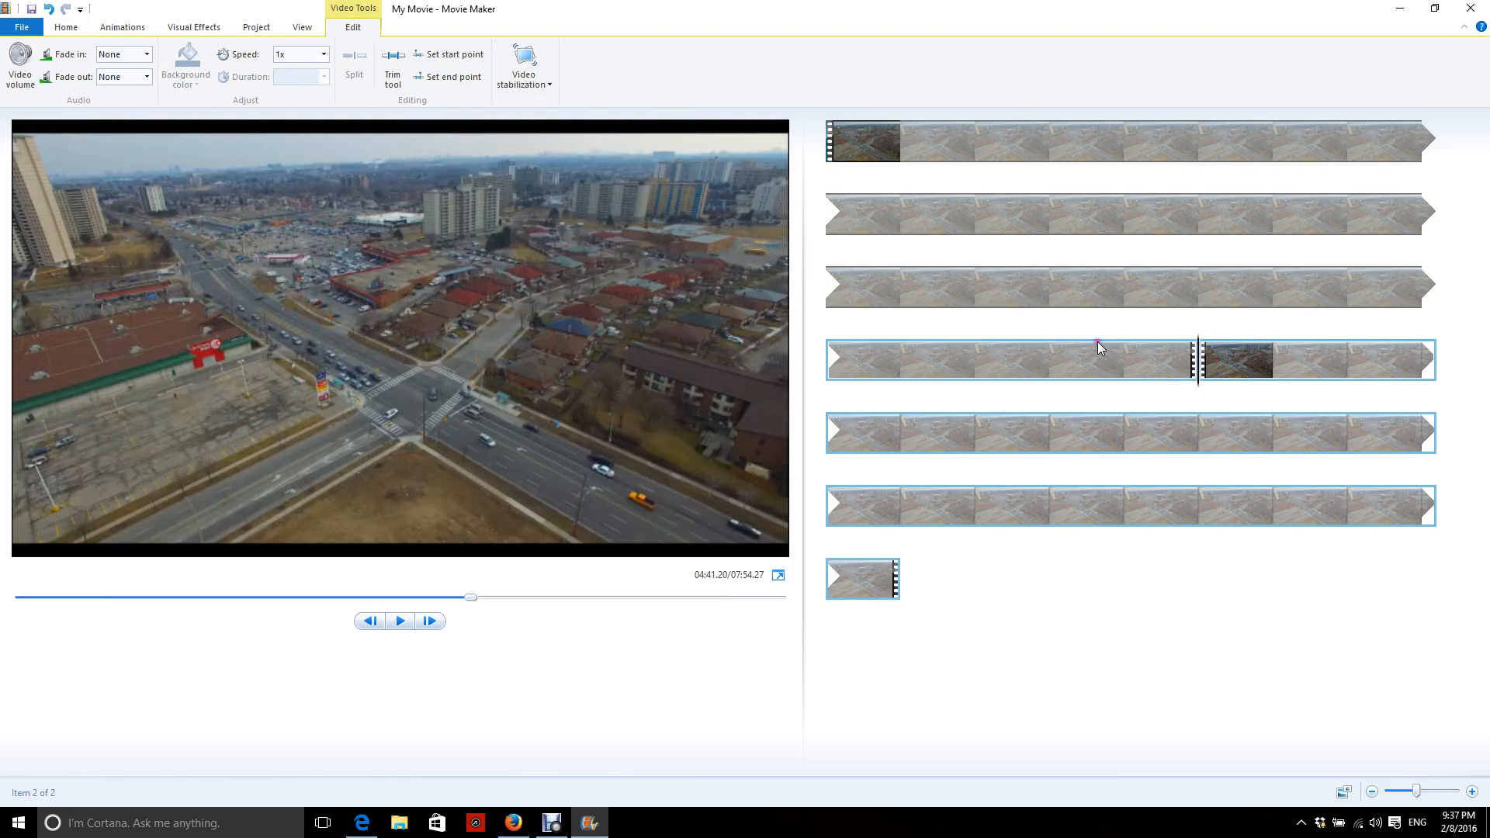
Set the first clip's speed to 16x and play it briefly to check the fast motion
left_click(902, 147)
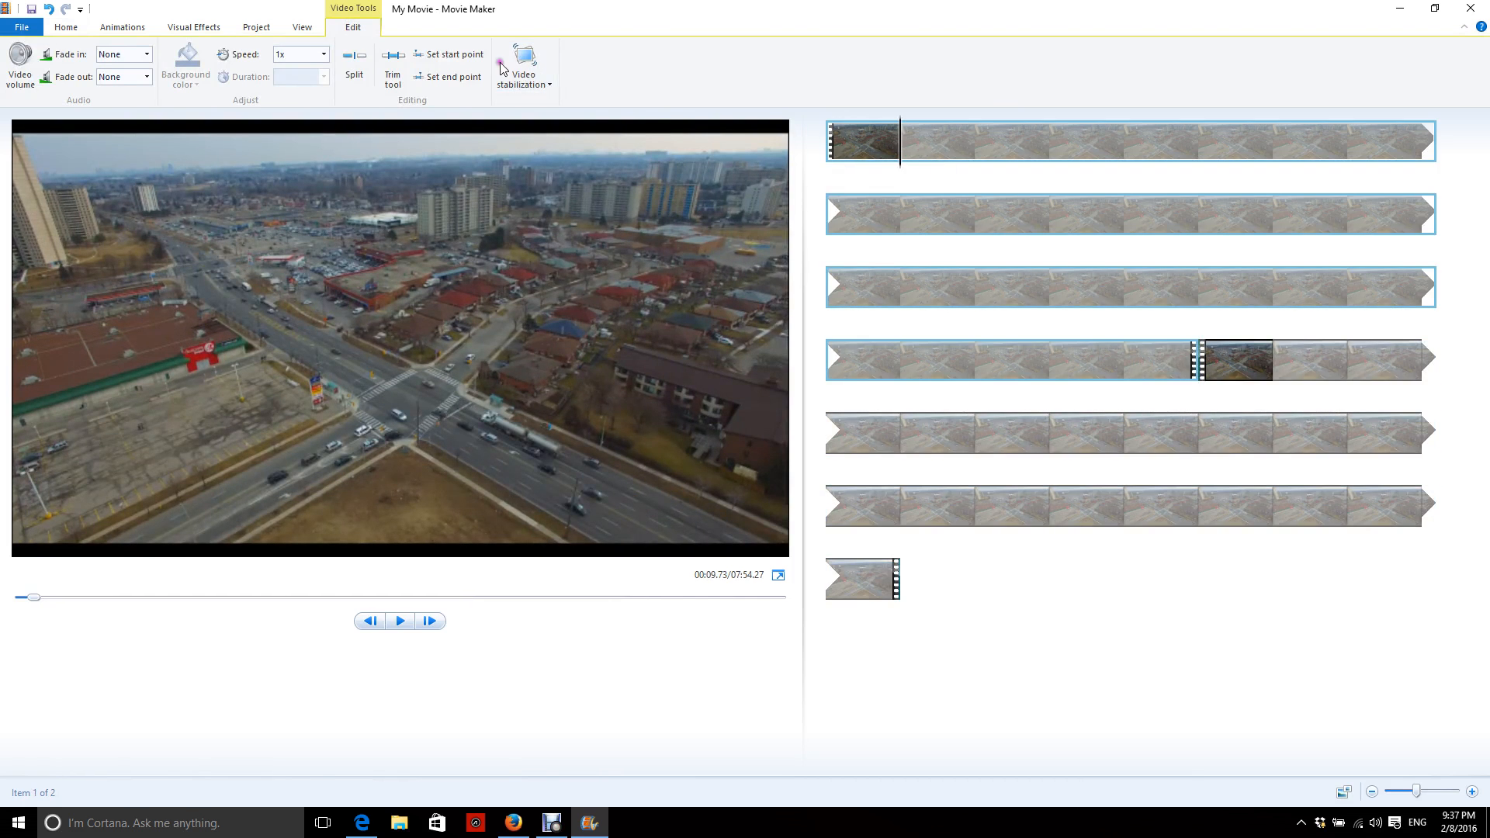
left_click(322, 55)
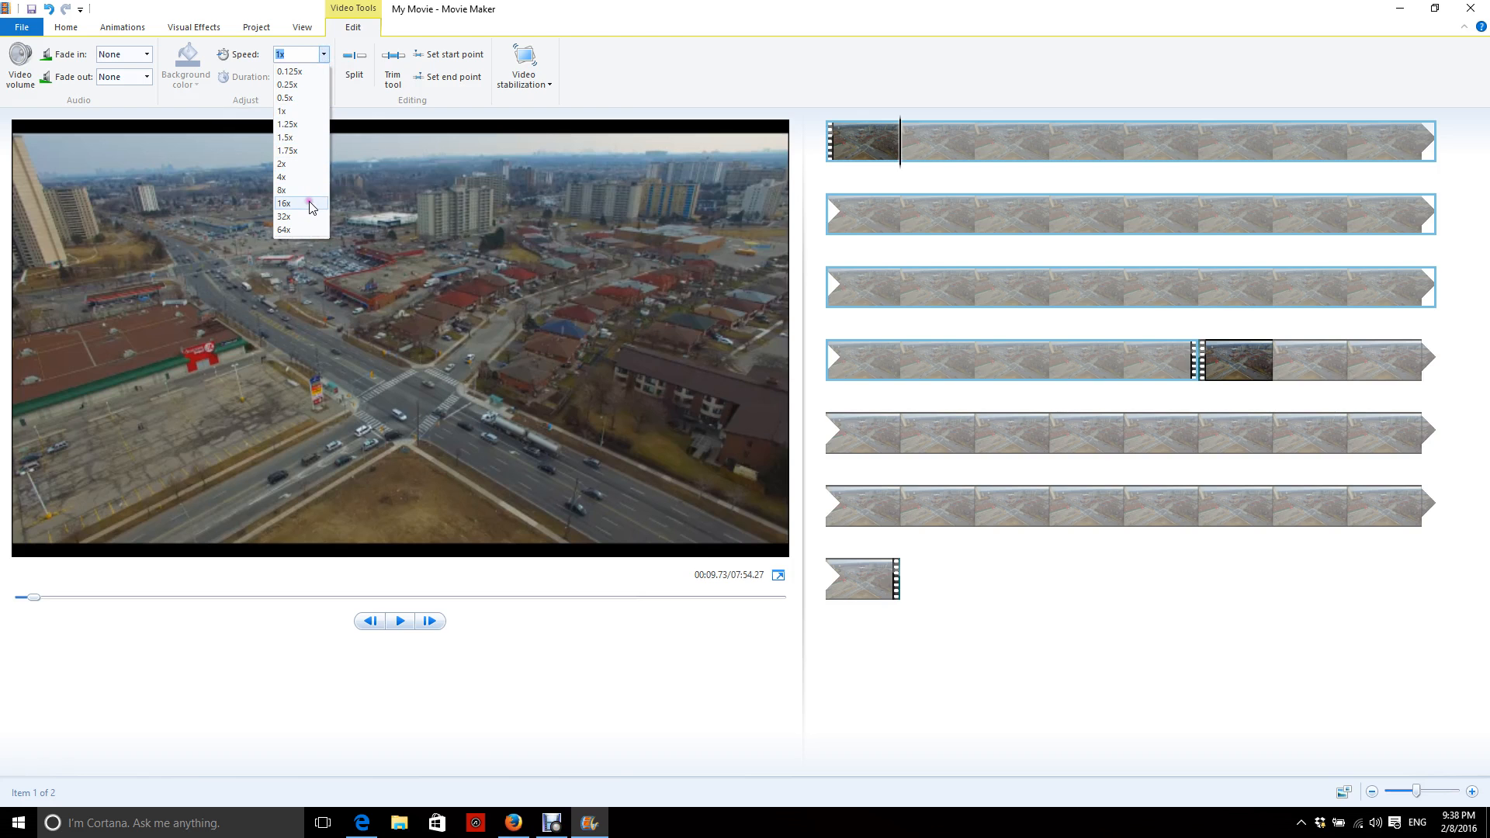
left_click(284, 203)
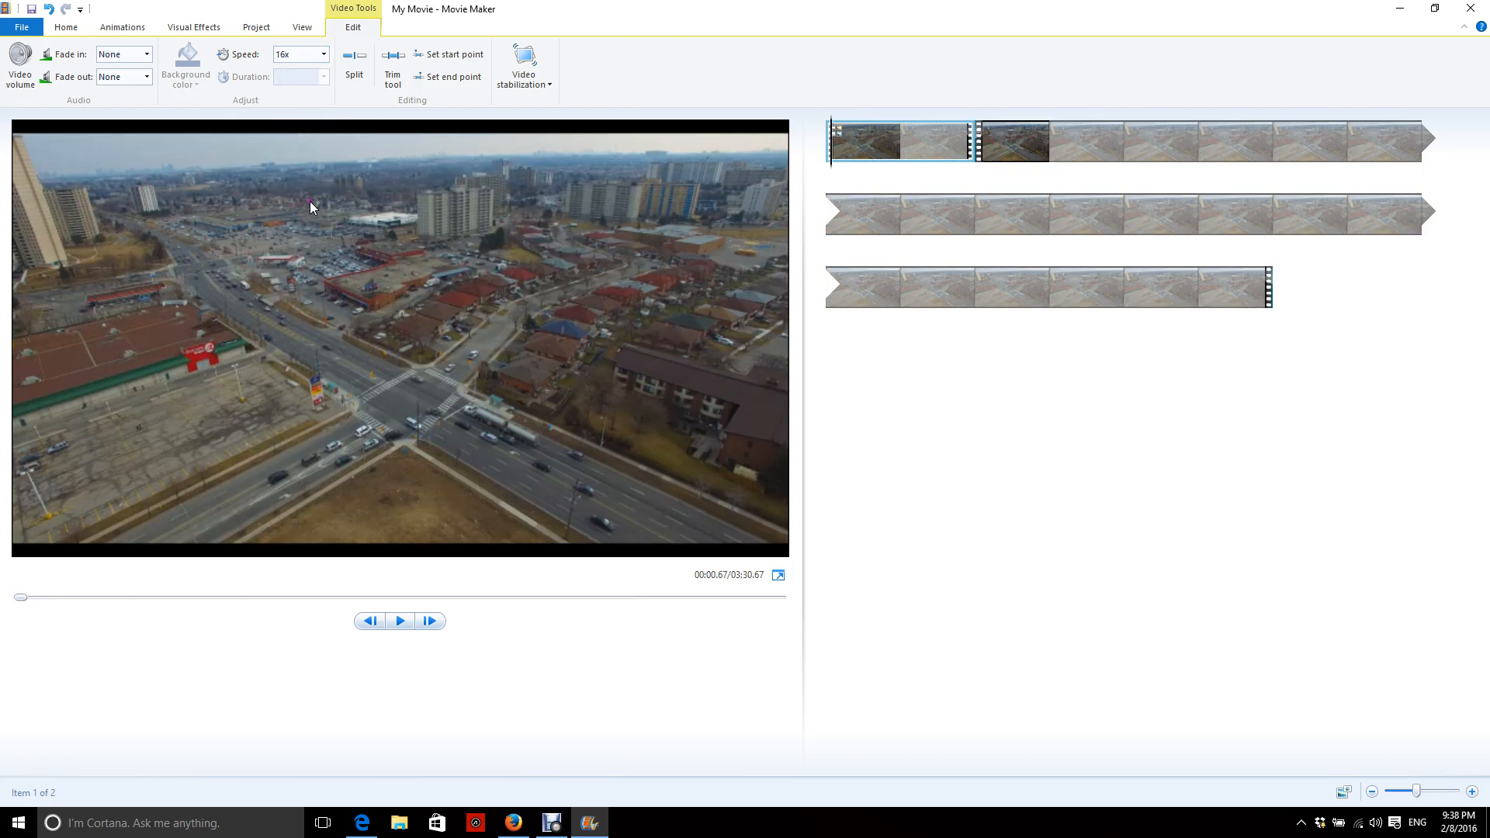
left_click(400, 621)
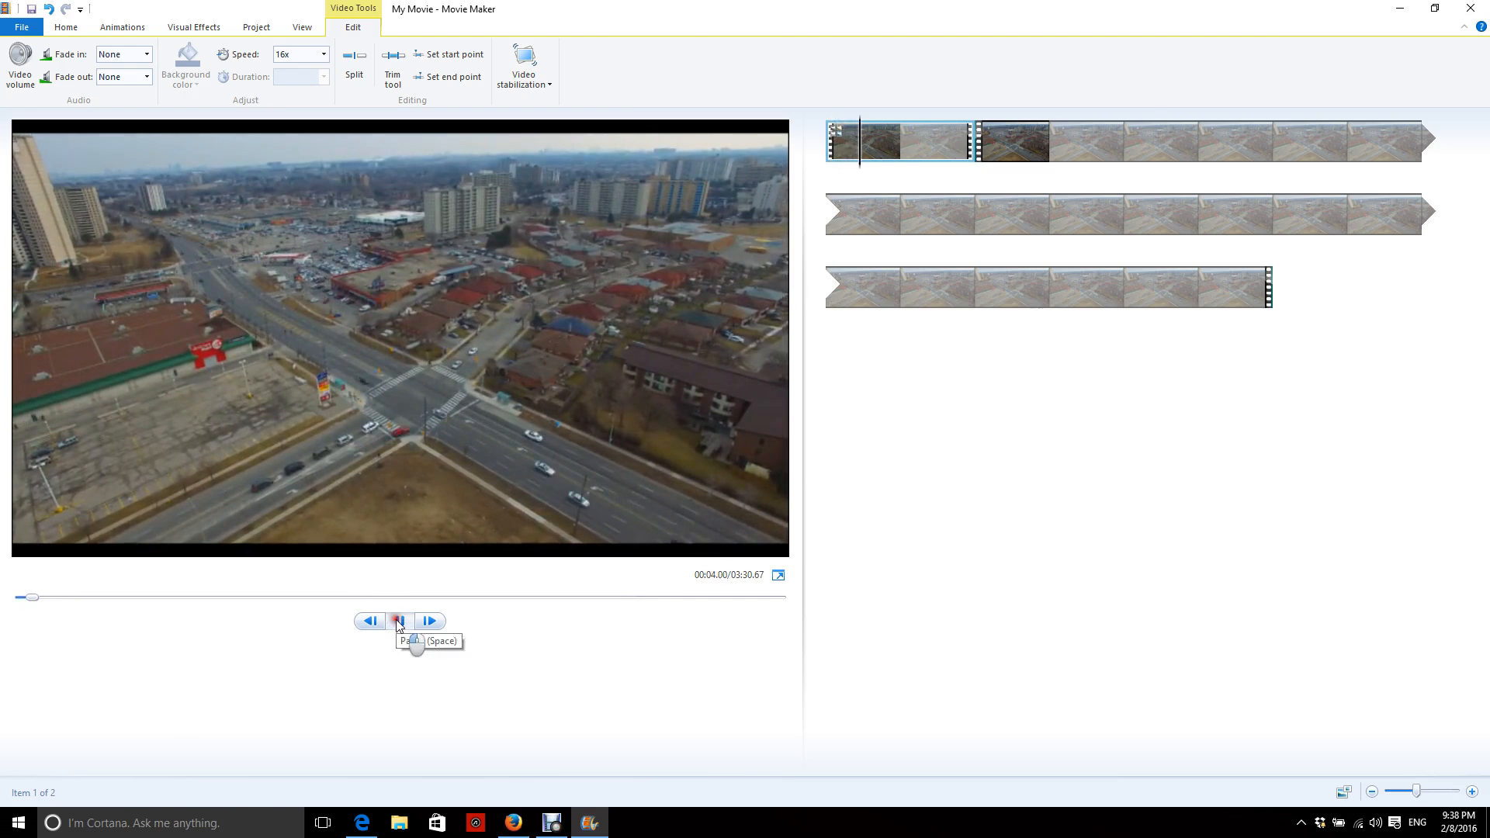
left_click(399, 622)
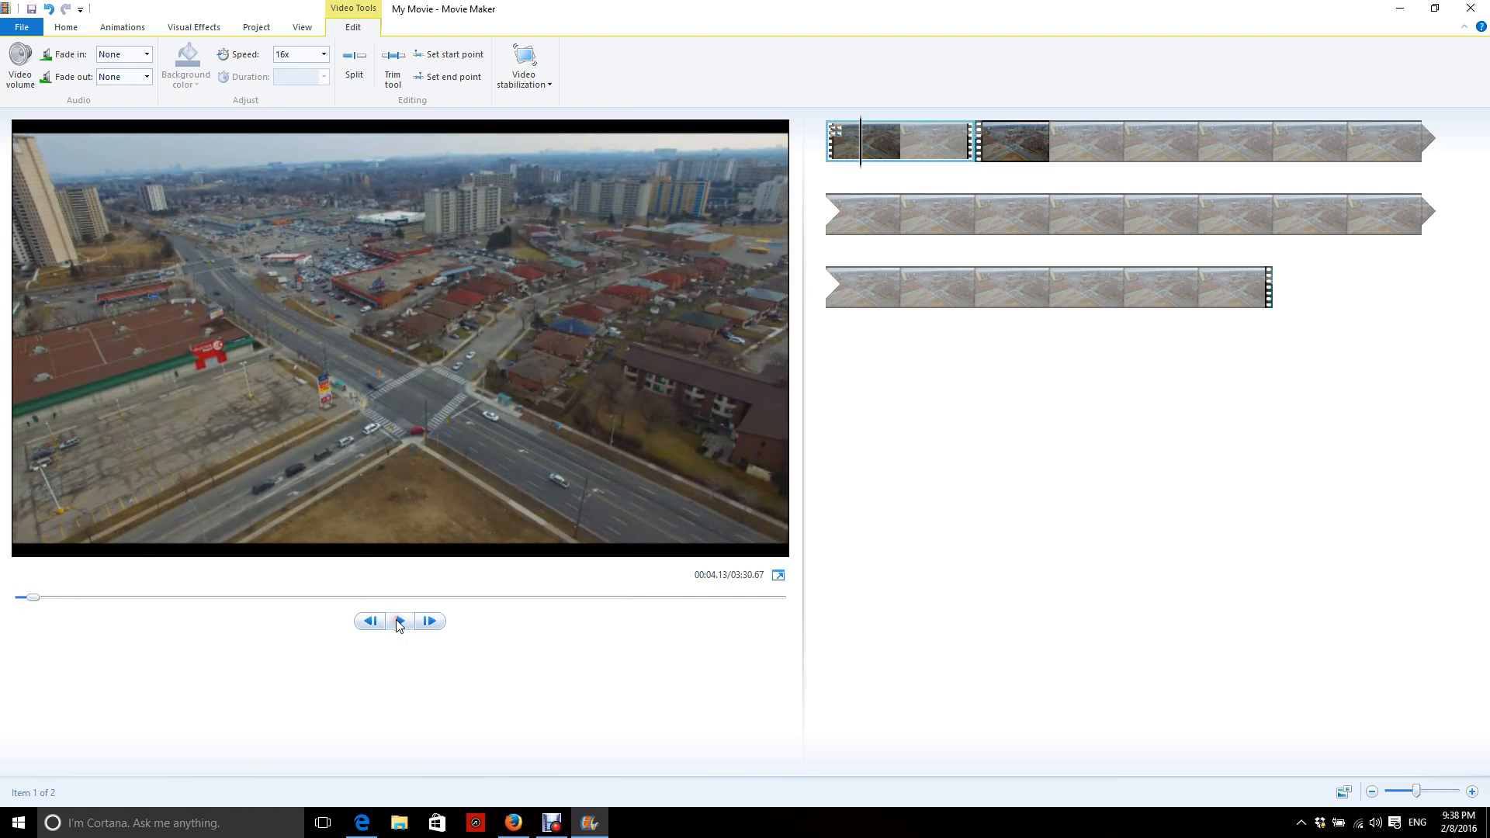
Try the first clip at 0.25x speed in the preview, and set it back to 16x
left_click(324, 54)
left_click(314, 89)
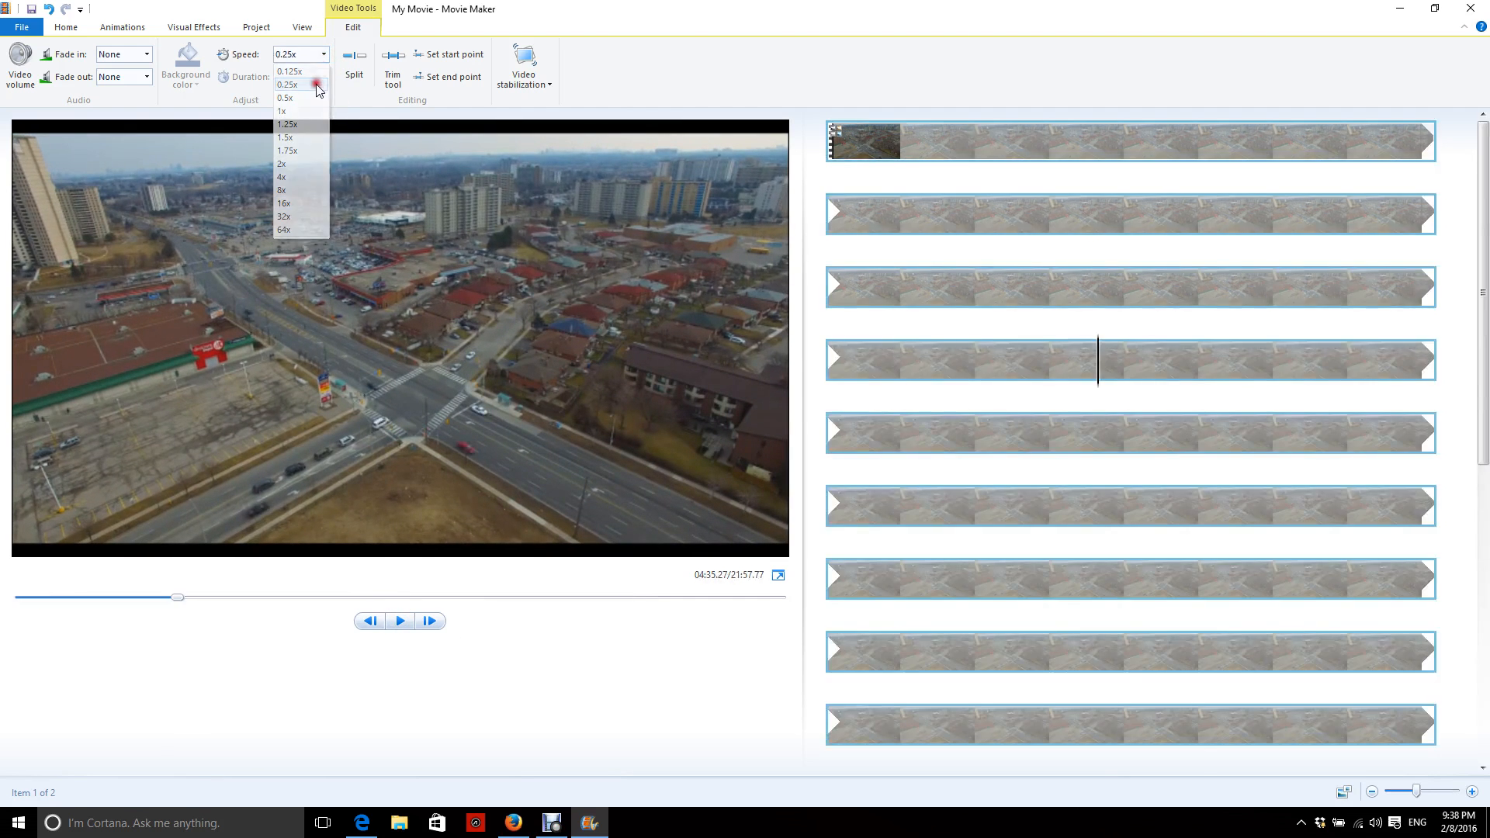
left_click(403, 628)
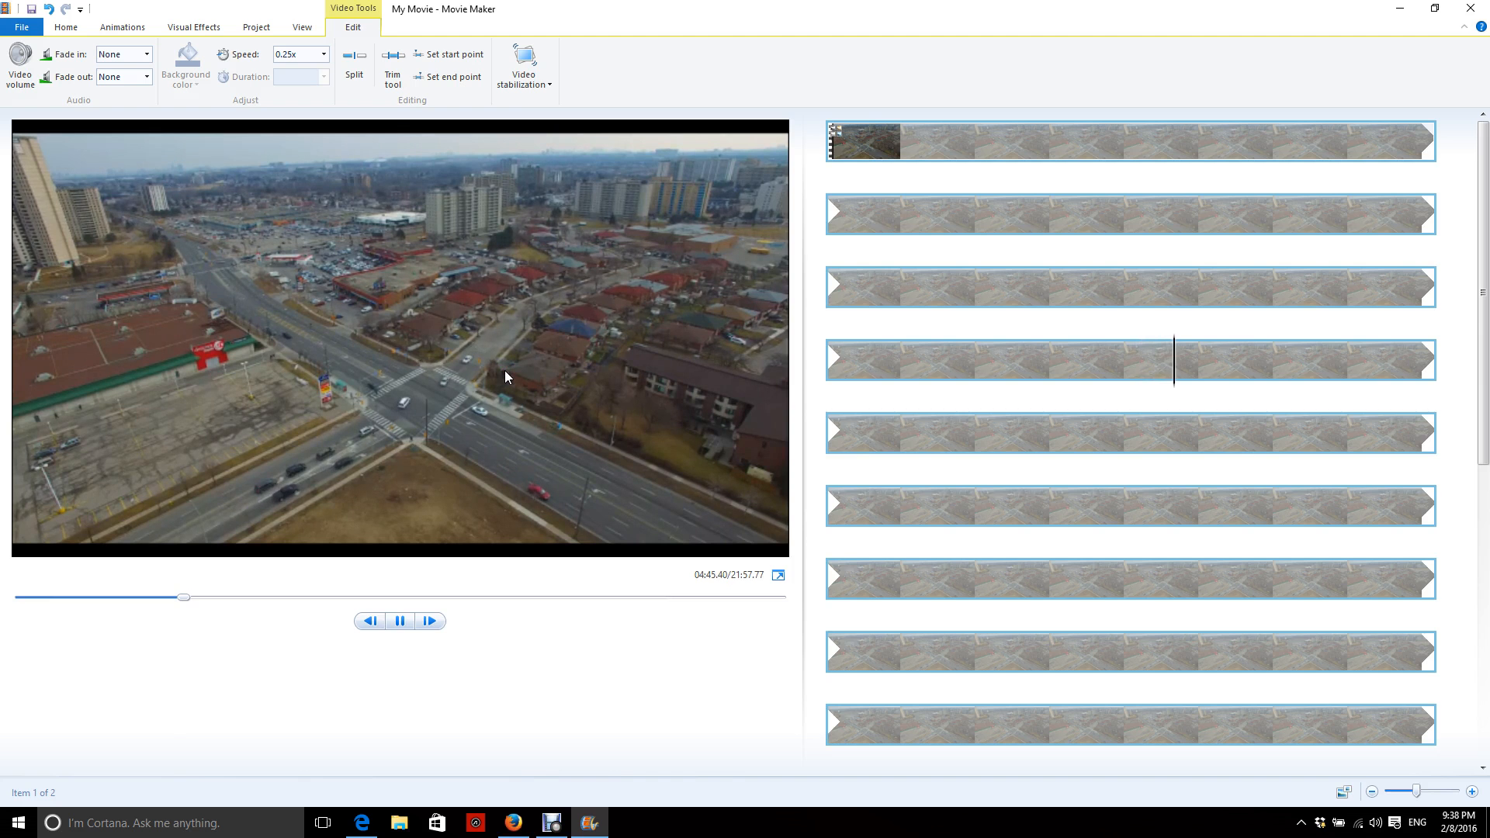
left_click(323, 53)
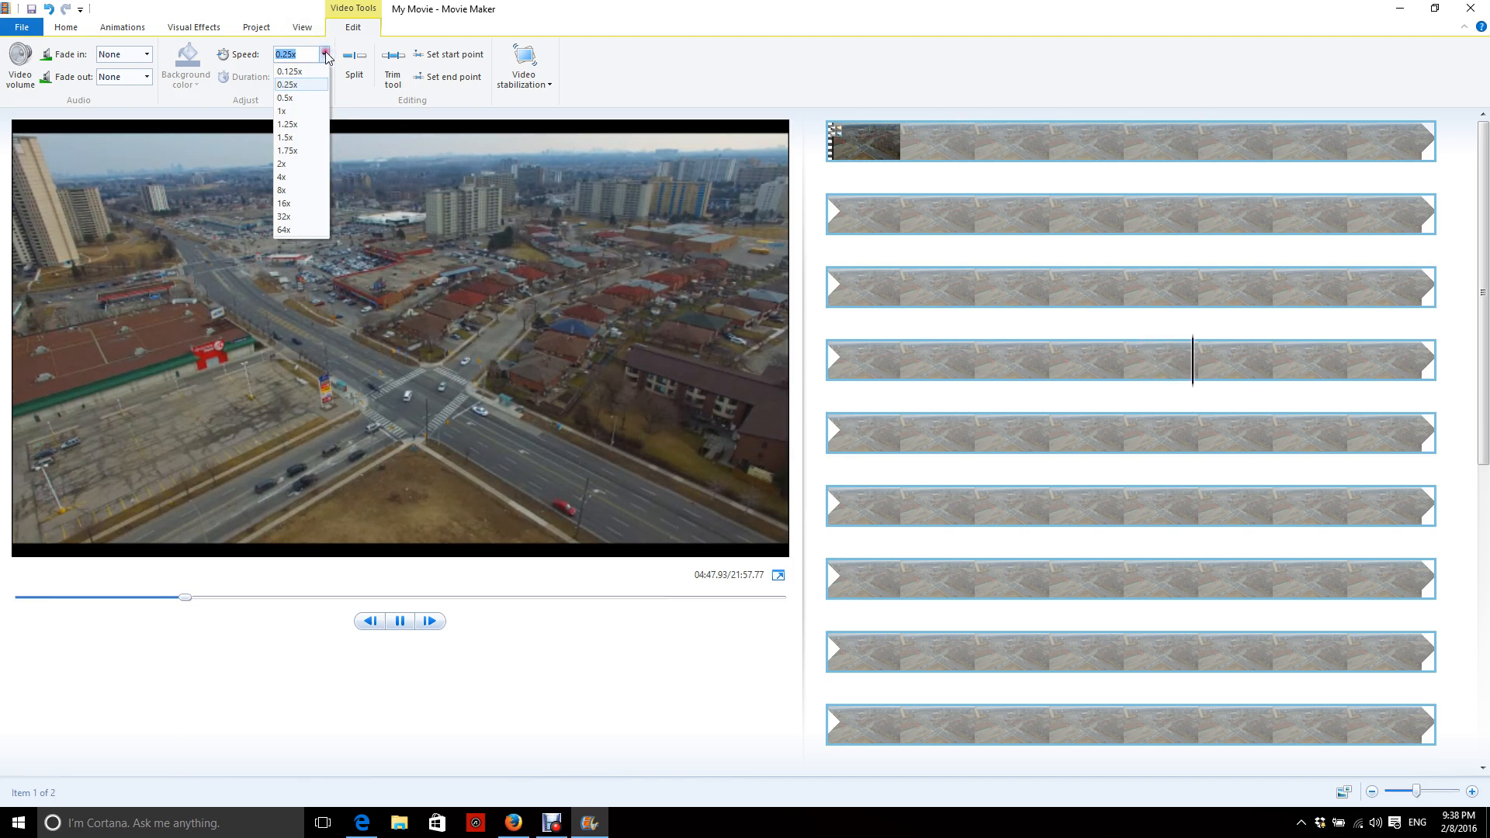
left_click(291, 203)
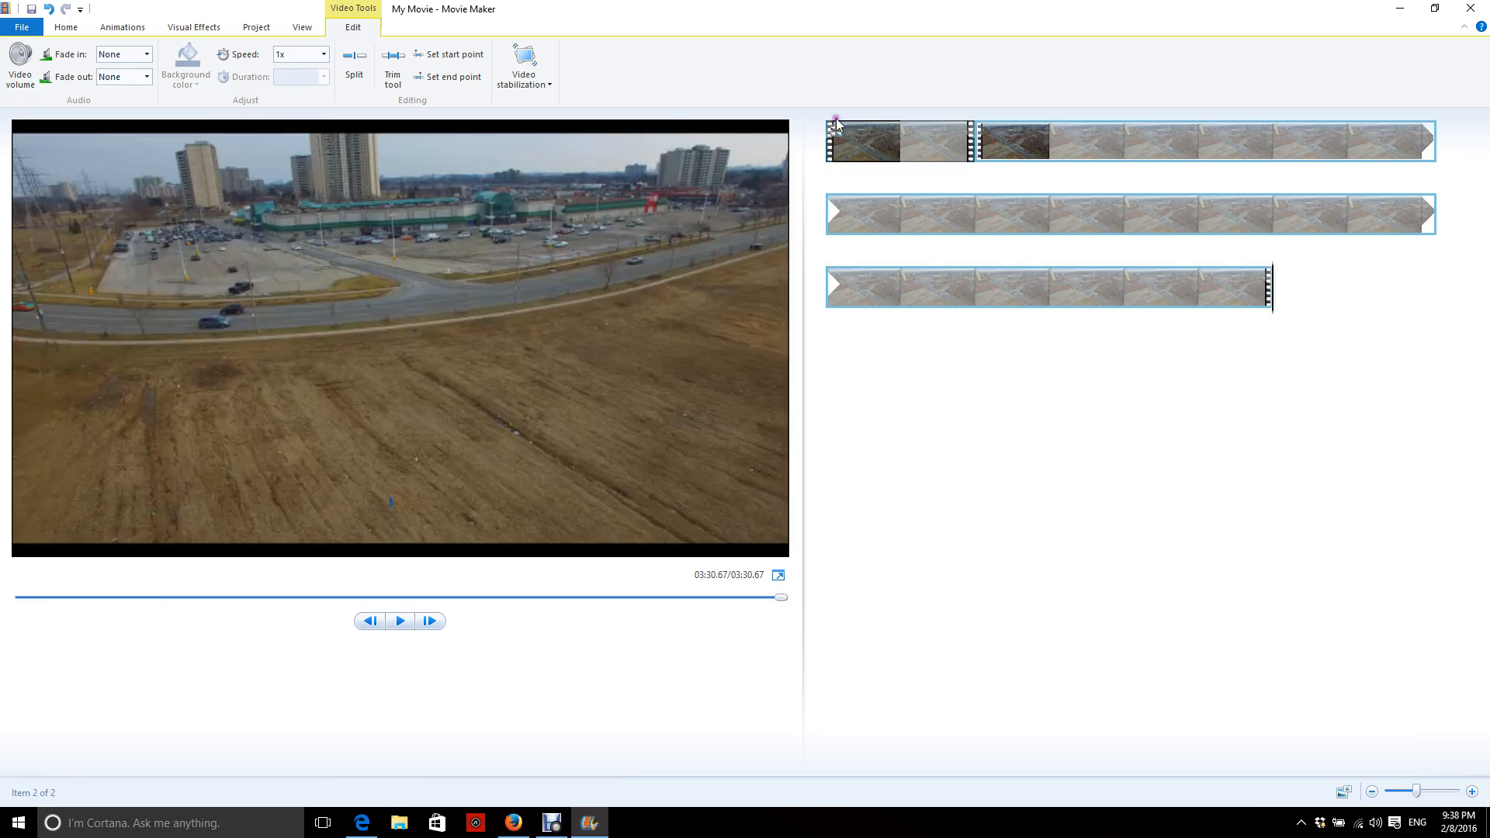
Preview the second clip from about 00:21, set its speed to 2x and play it again
left_click(855, 133)
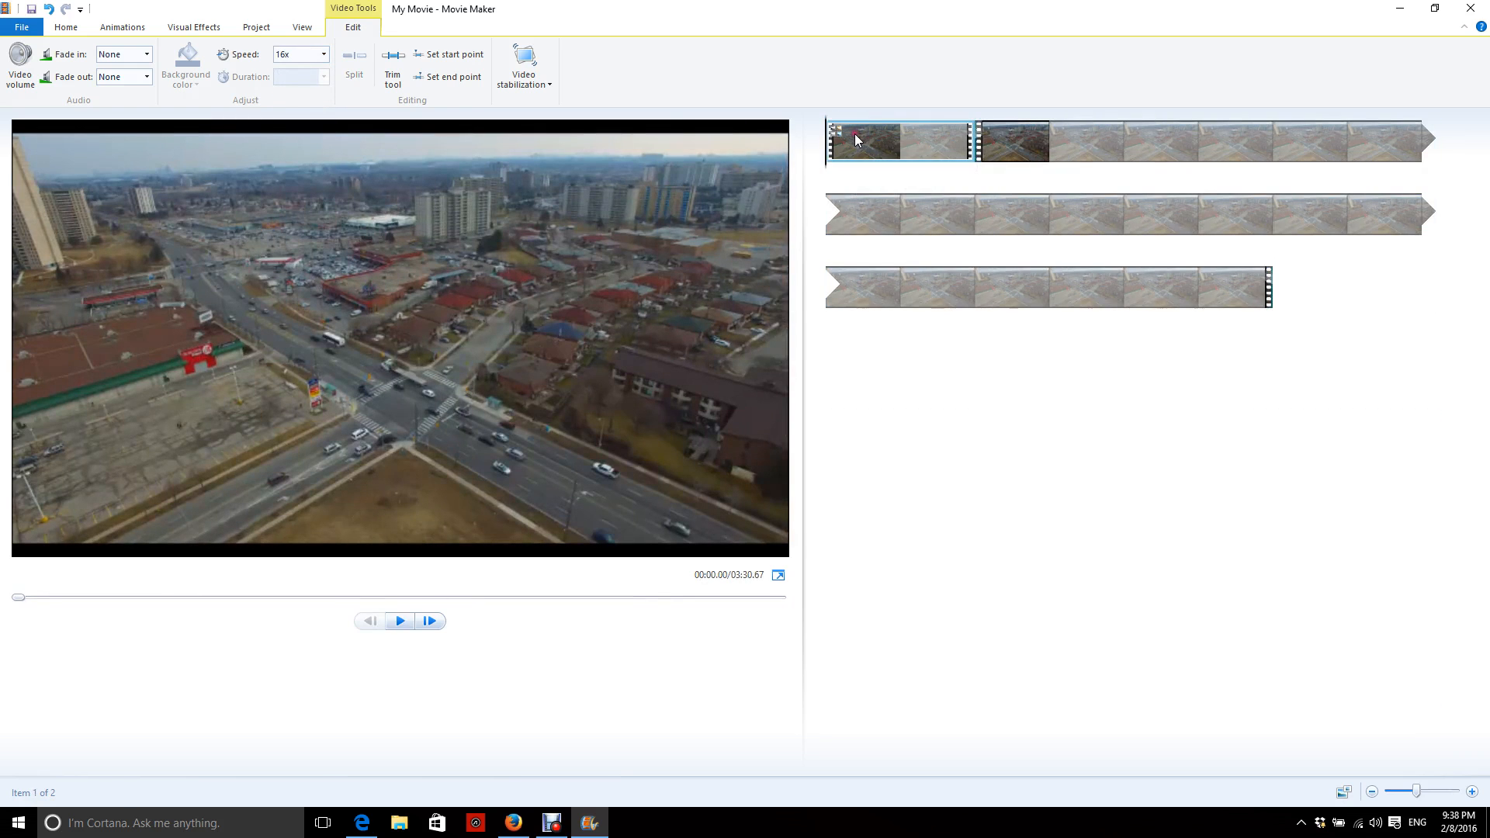
left_click(1006, 144)
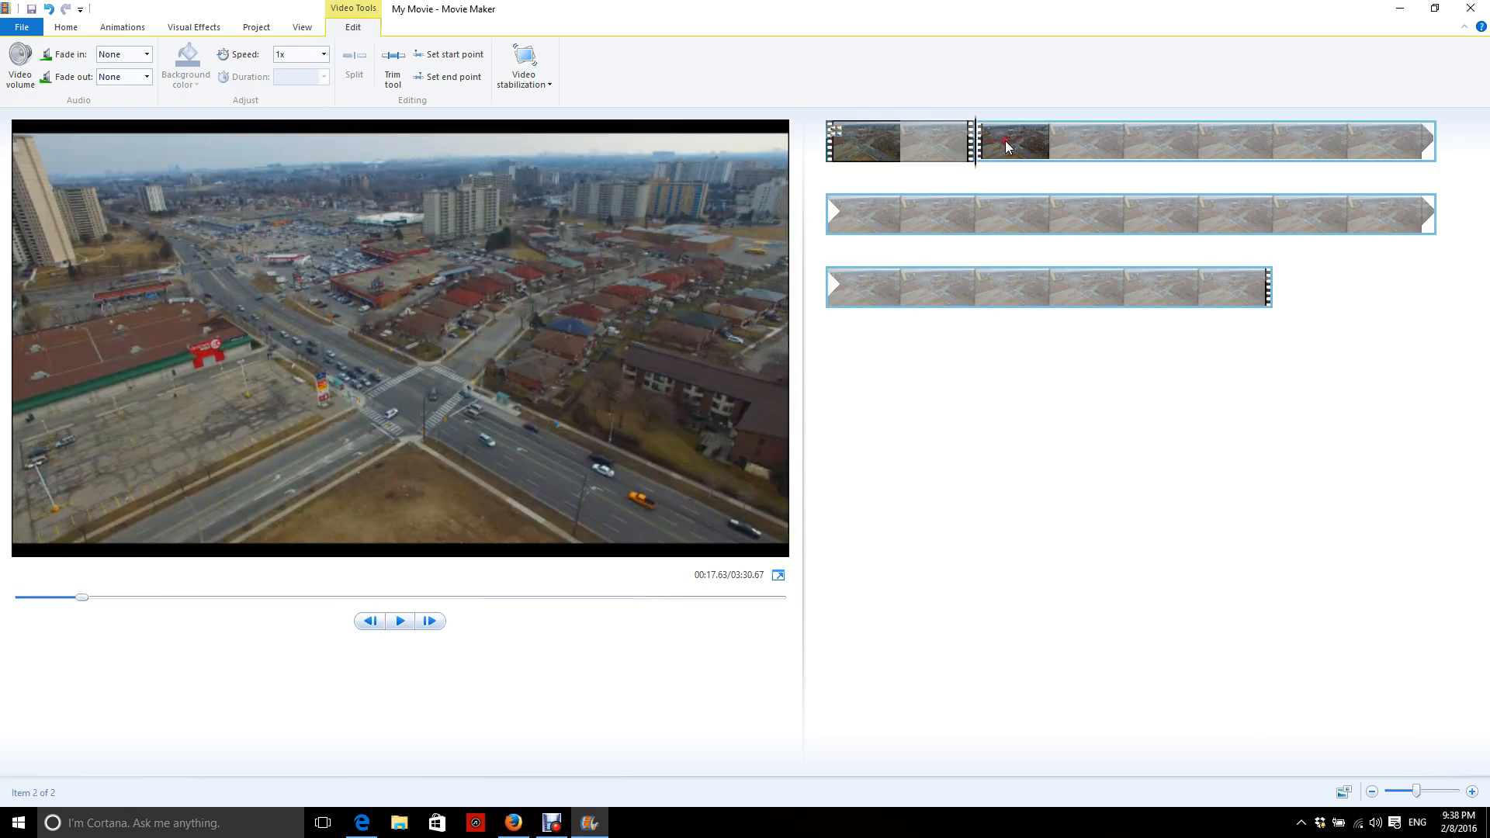
left_click(979, 177)
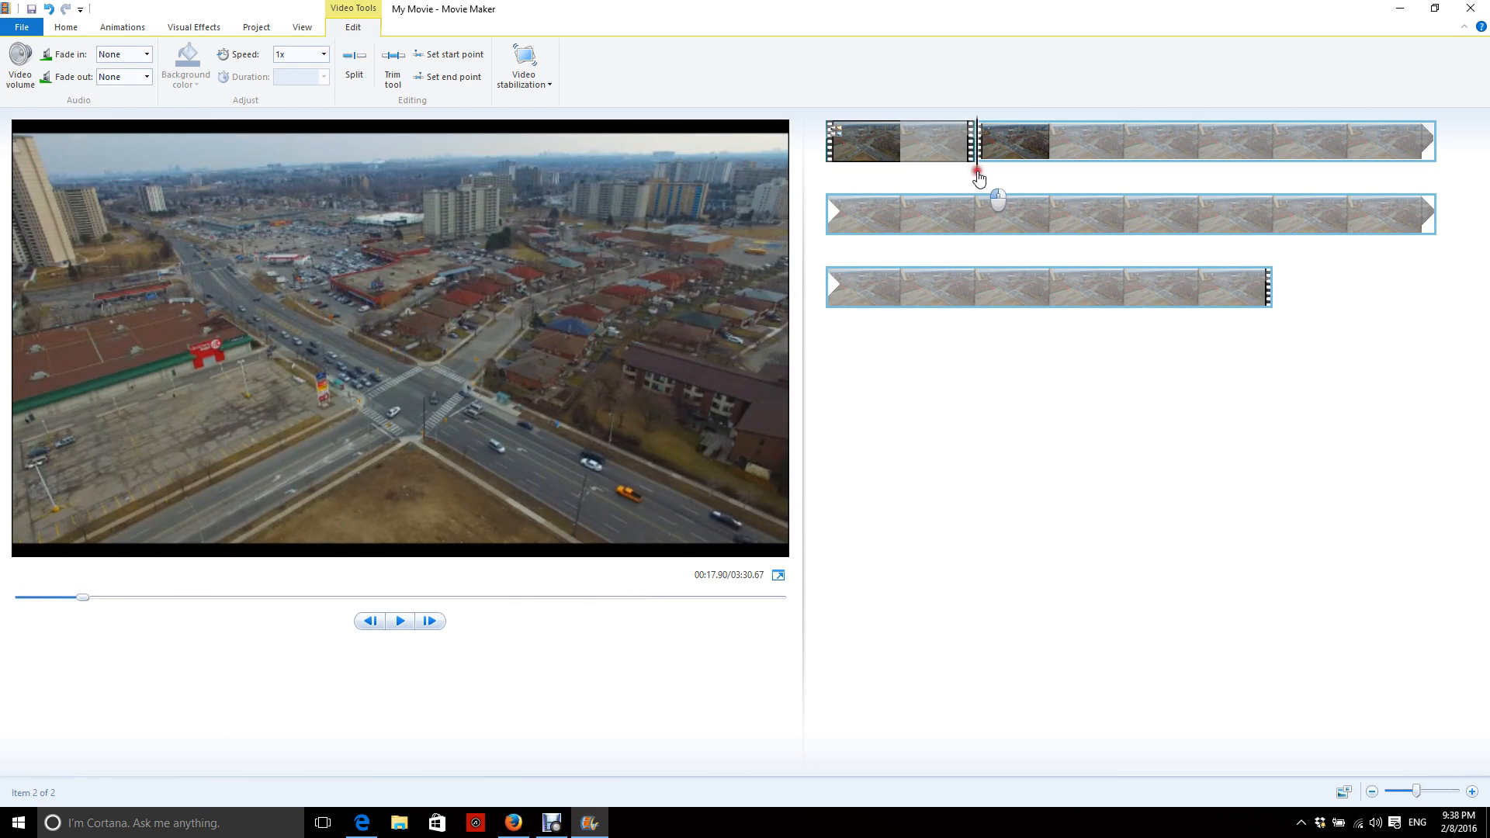
mouse_move(979, 178)
left_mouse_down()
mouse_move(1037, 177)
mouse_move(1001, 181)
left_mouse_up()
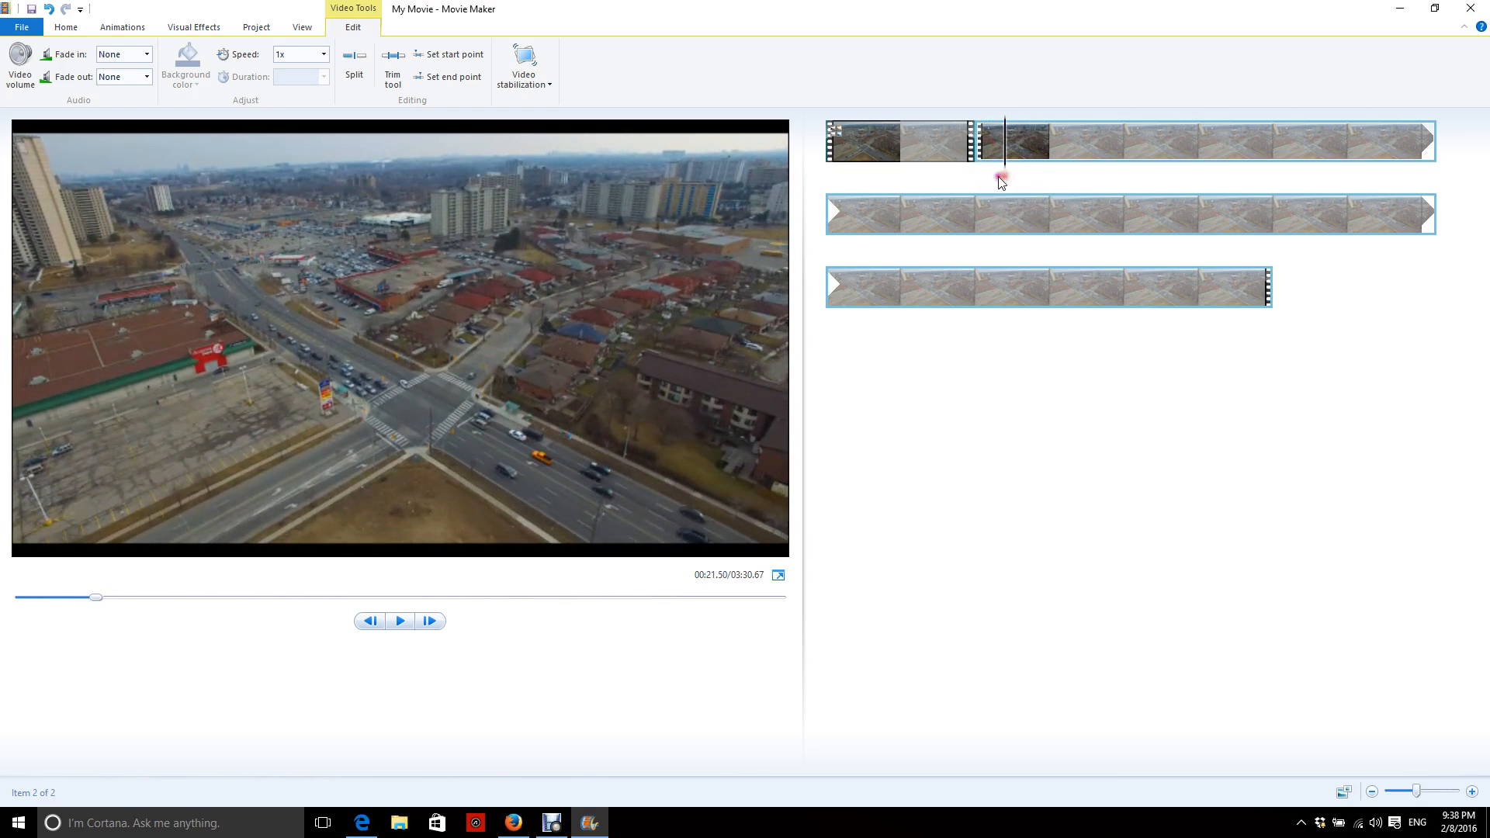
left_click(401, 621)
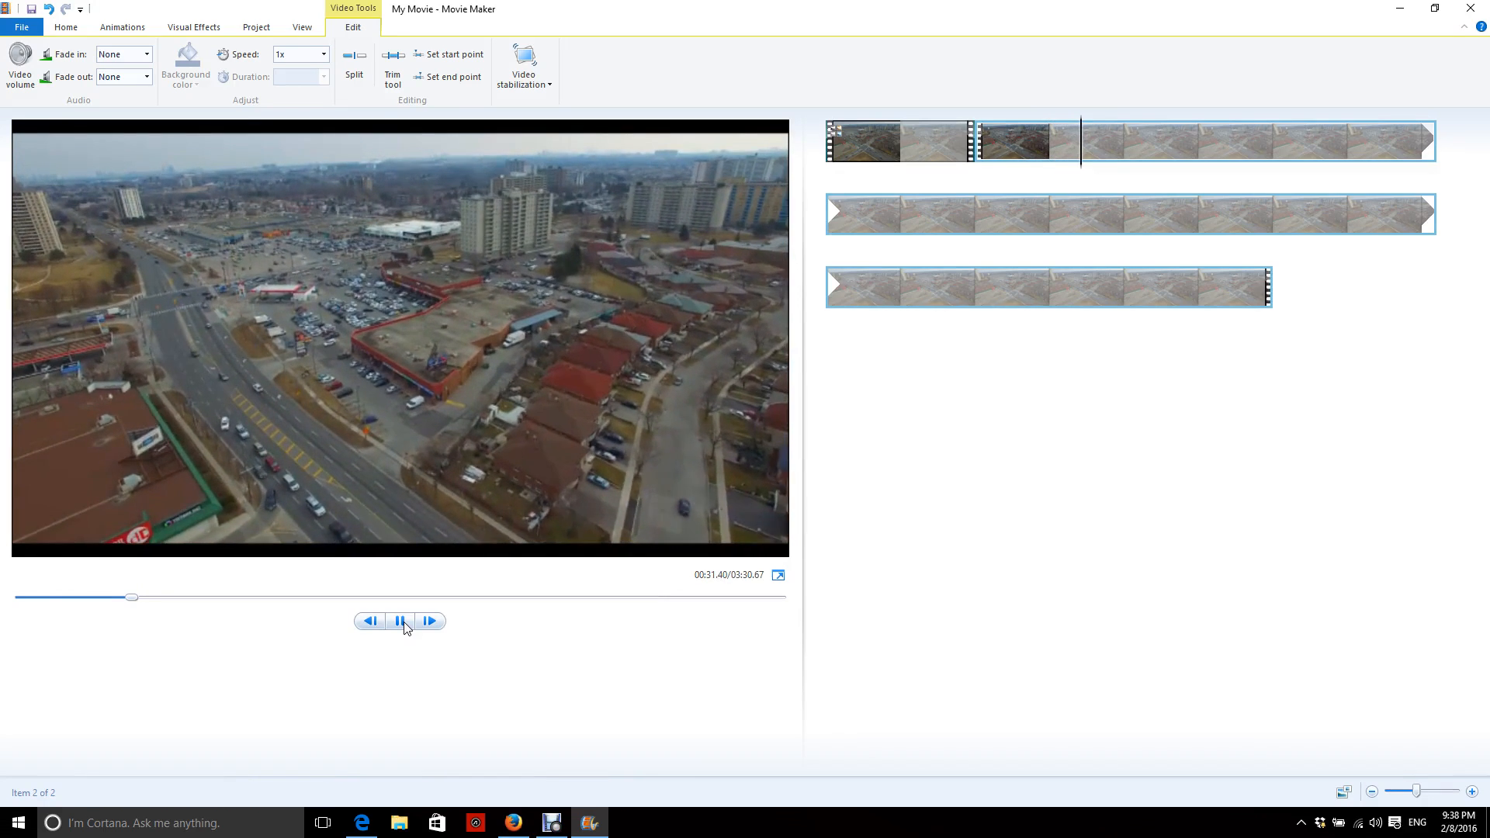
left_click(401, 622)
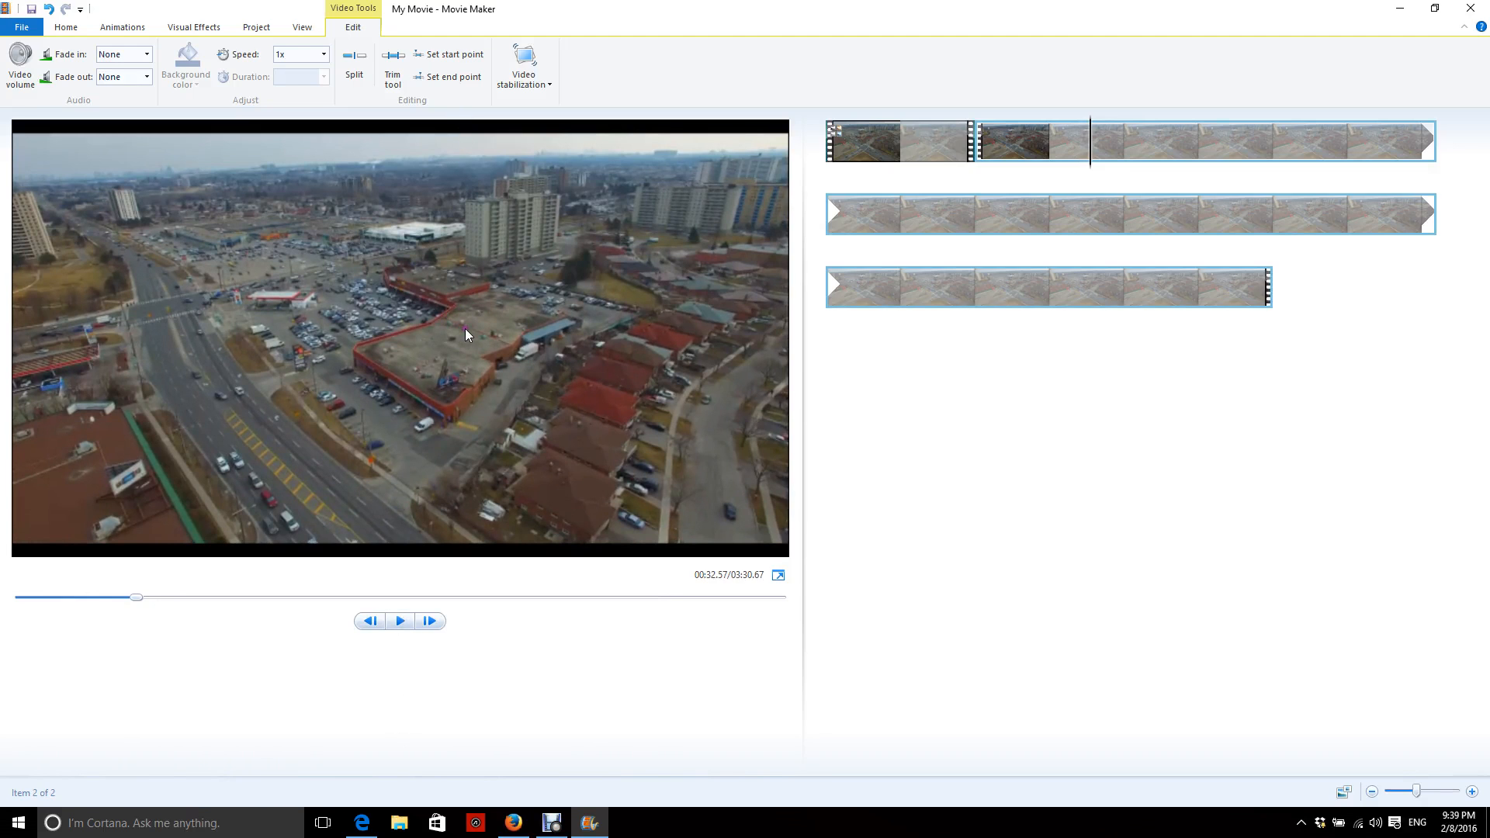
left_click(323, 55)
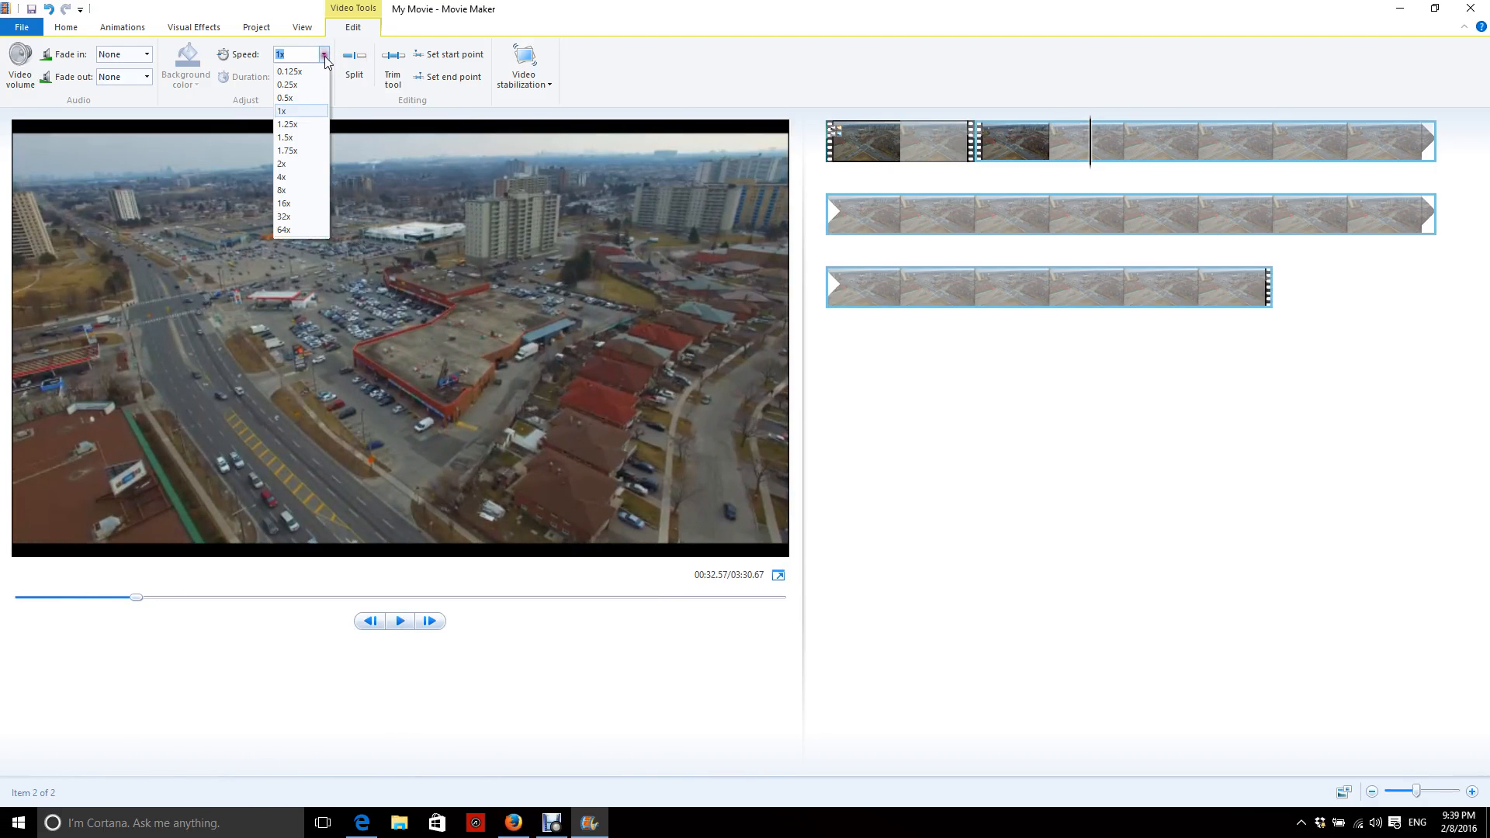
left_click(304, 164)
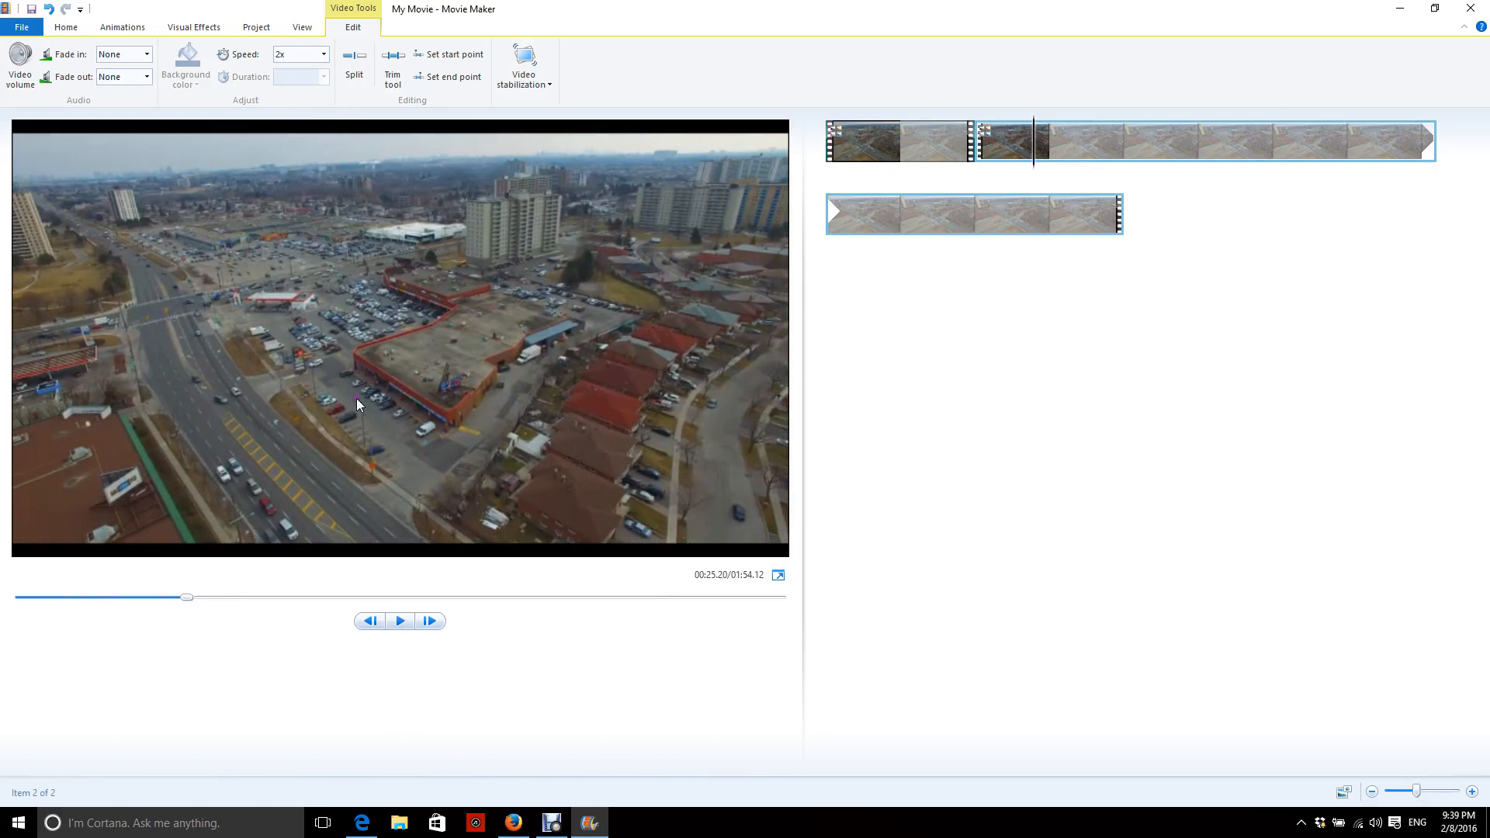
left_click(400, 621)
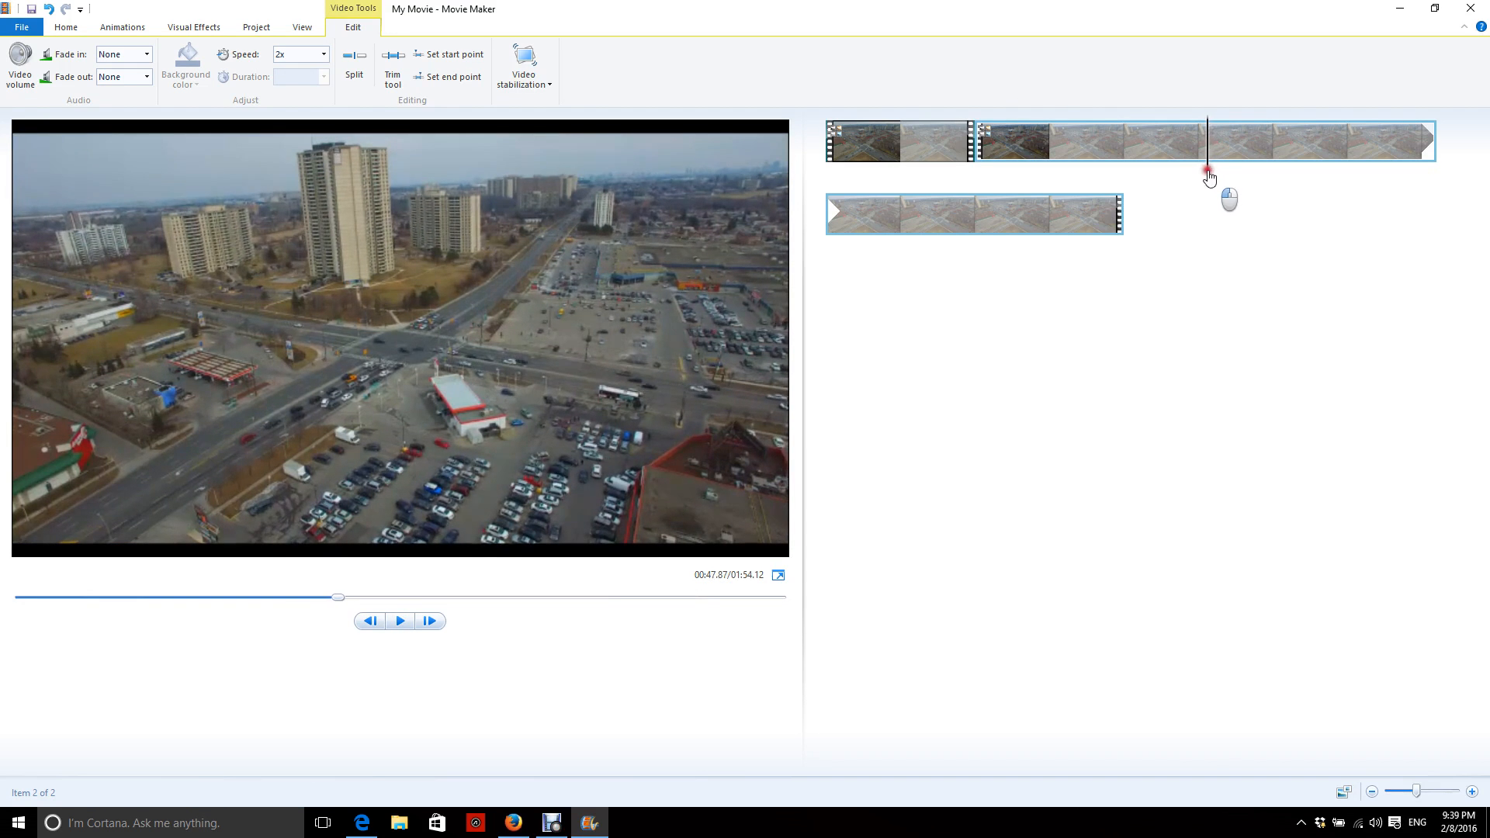
Split the 2x clip at about 00:29 and again at about 00:38
left_click_drag(1203, 177, 1057, 182)
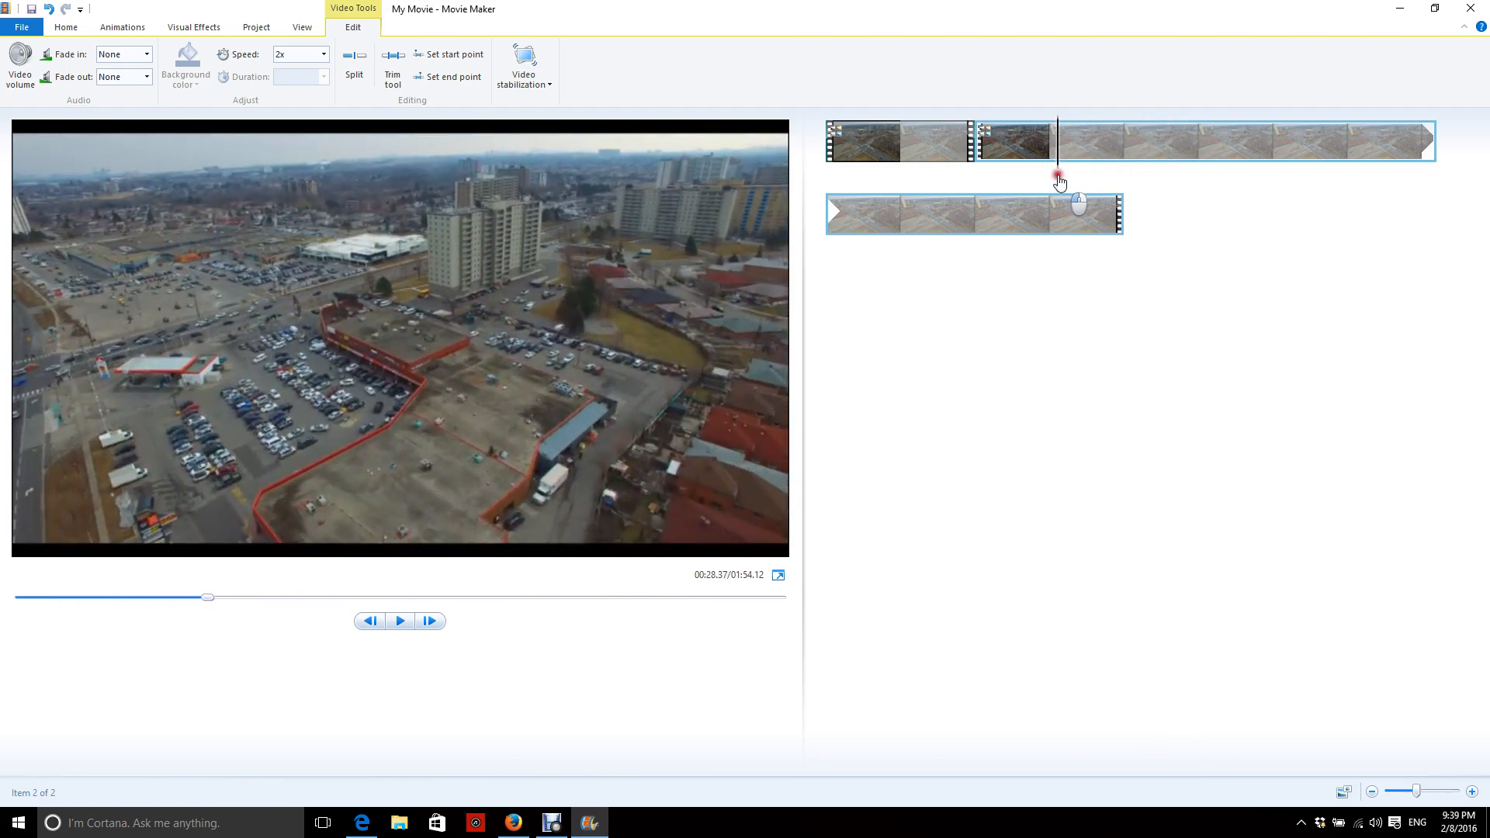
mouse_move(1068, 182)
left_mouse_down()
mouse_move(1082, 185)
mouse_move(1067, 186)
left_mouse_up()
left_click(353, 63)
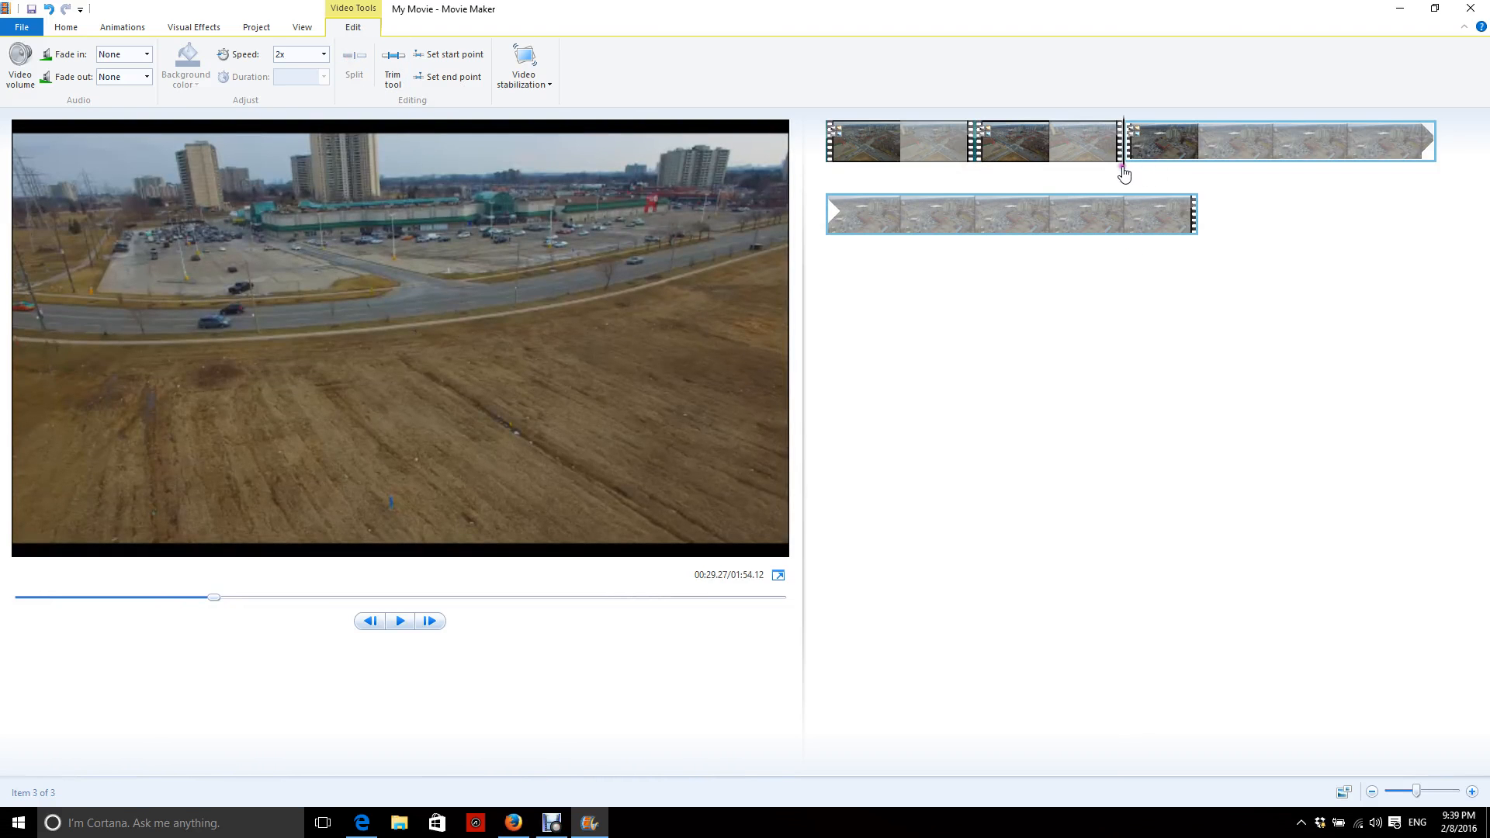
left_click_drag(1124, 174, 1195, 177)
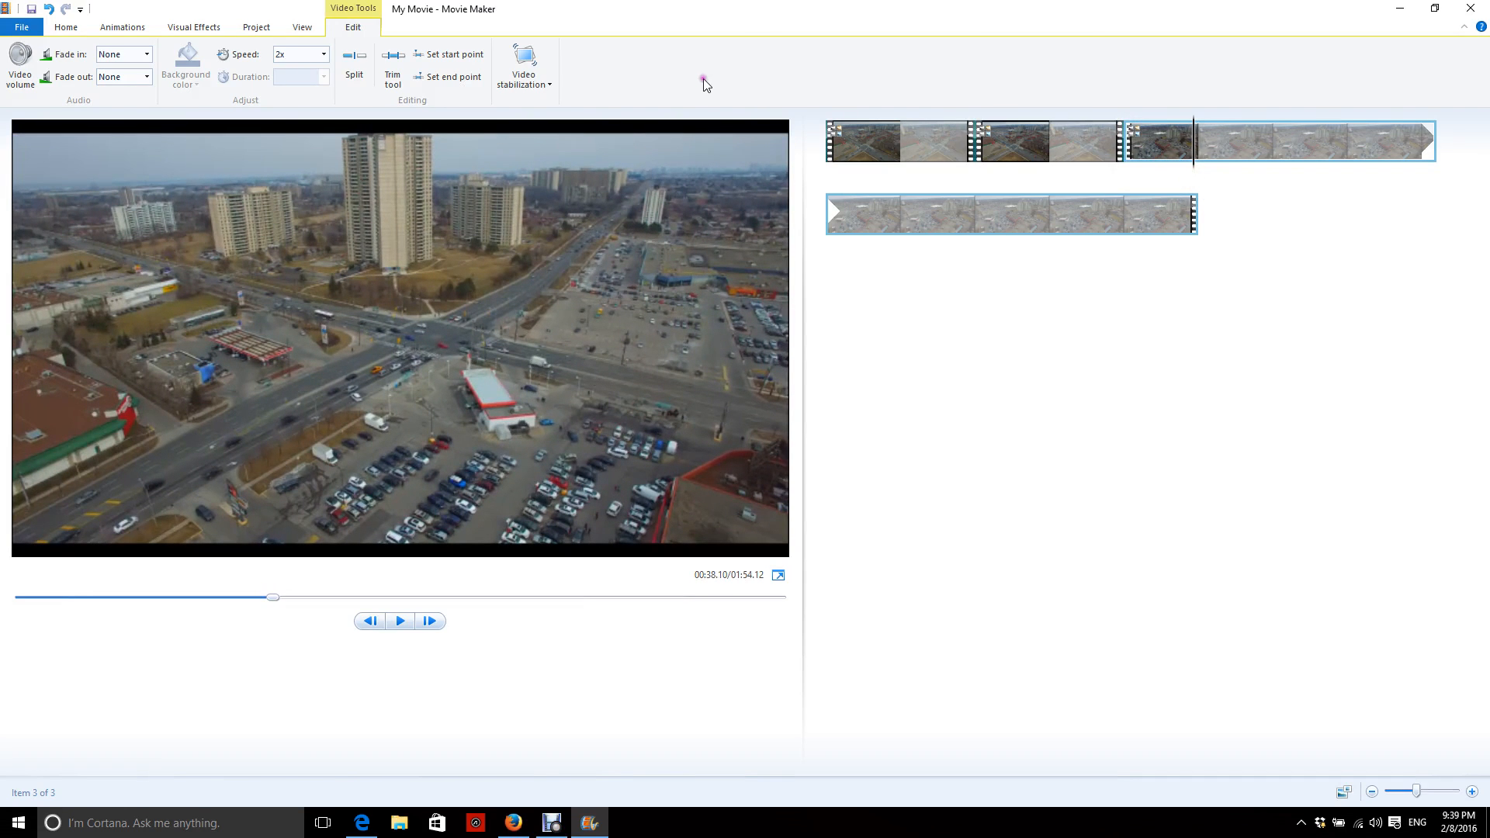
left_click(353, 64)
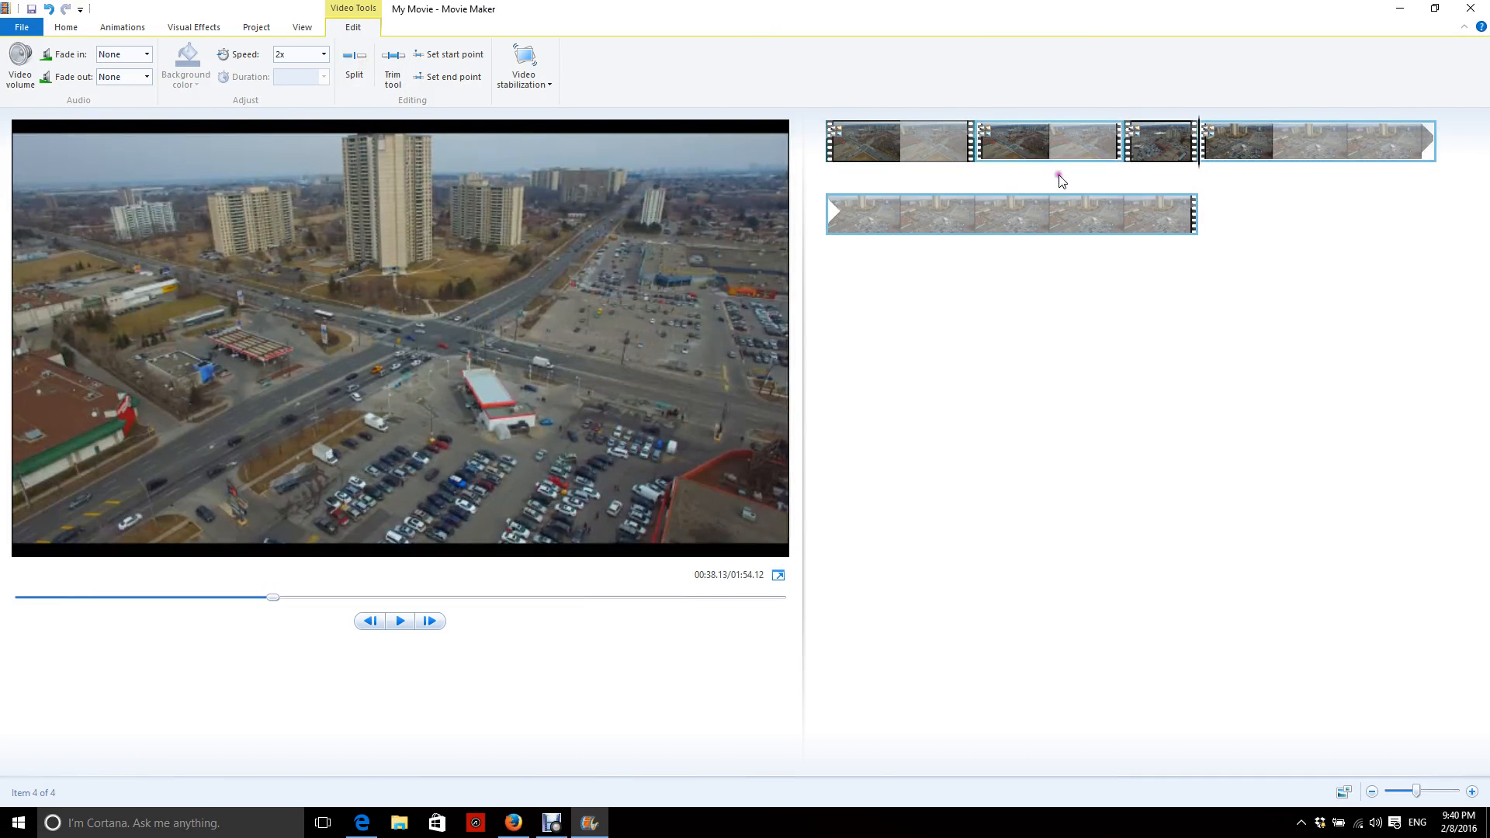
Remove the short clip between the two splits from the timeline
left_click(1140, 138)
right_click(1140, 136)
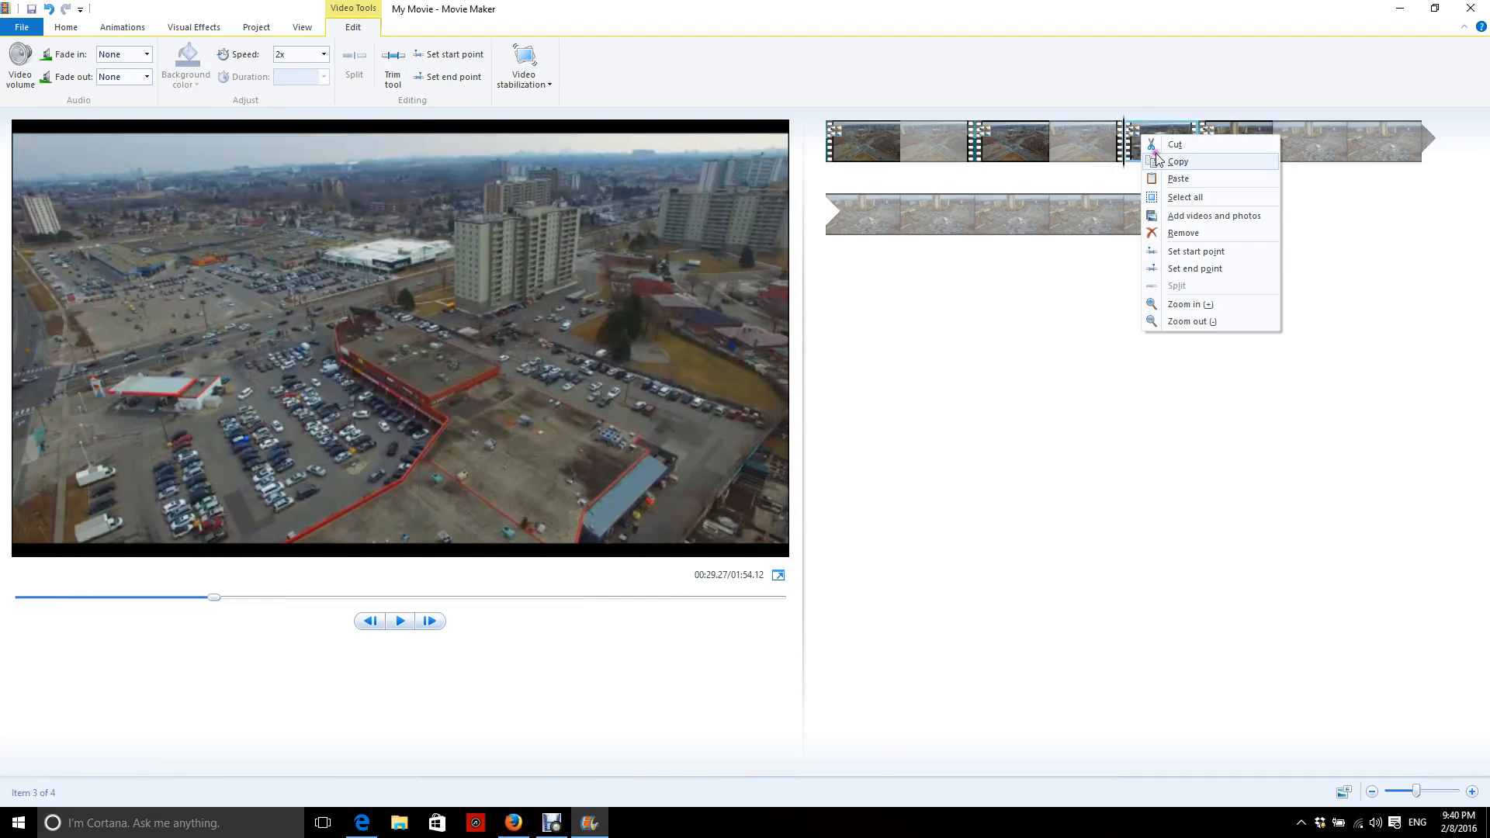
left_click(1181, 234)
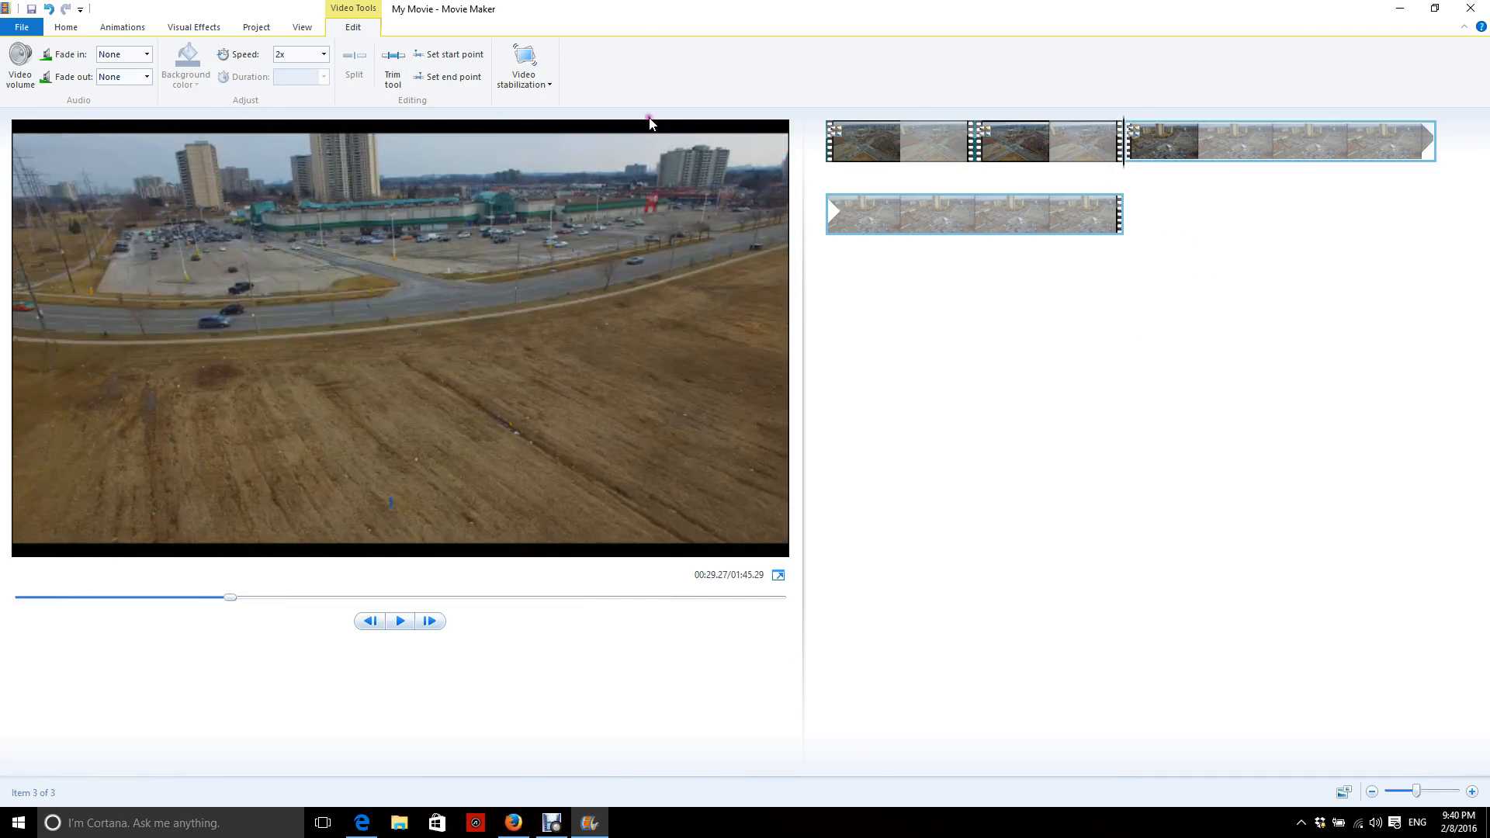
Try Diagonals transitions at the start of the last clip, ending with the right-pointing triangle, and preview the result
left_click(104, 28)
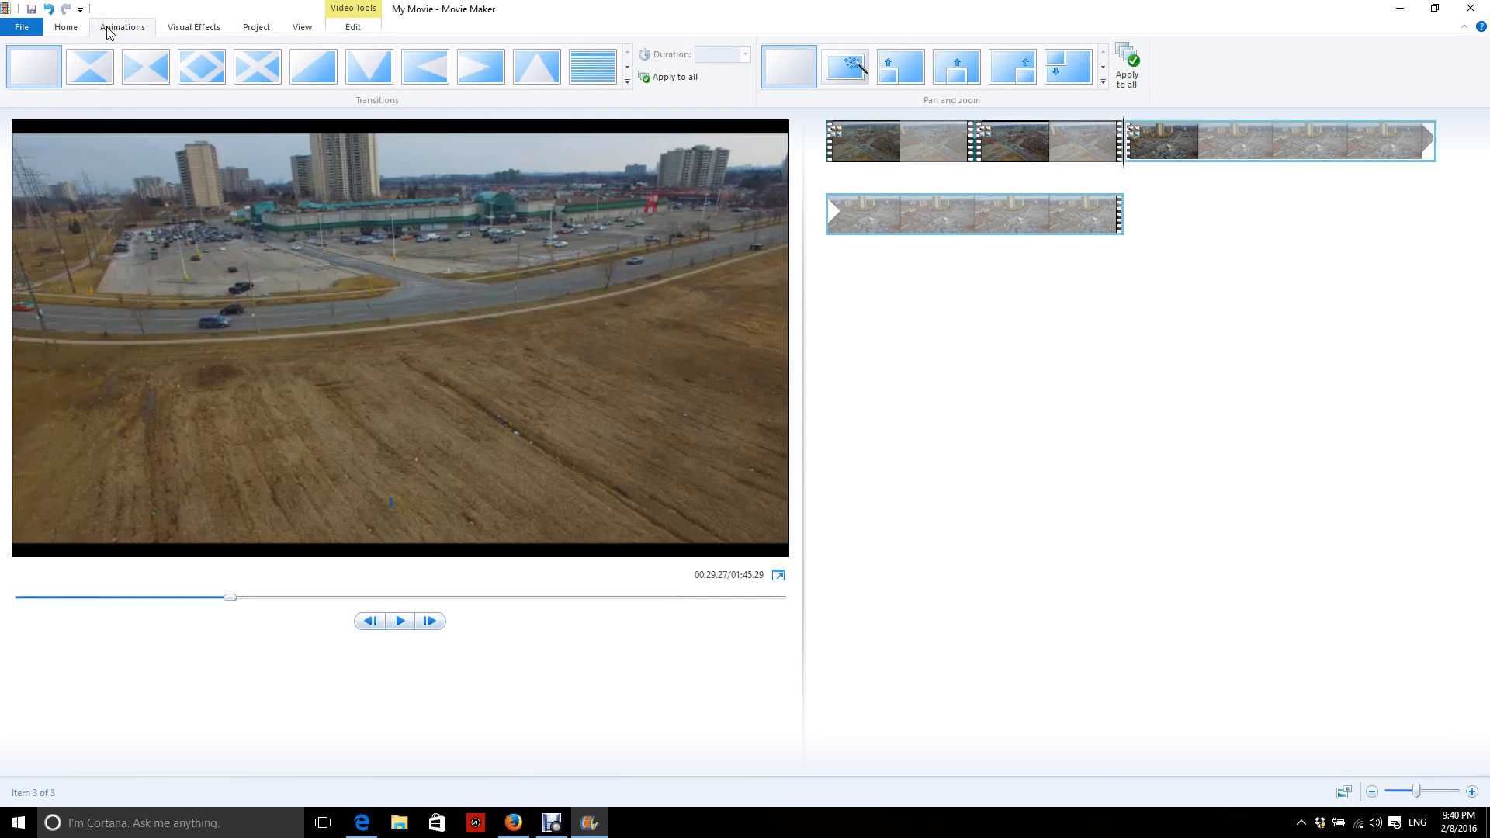
left_click(626, 83)
scroll(628, 70, "down", 3)
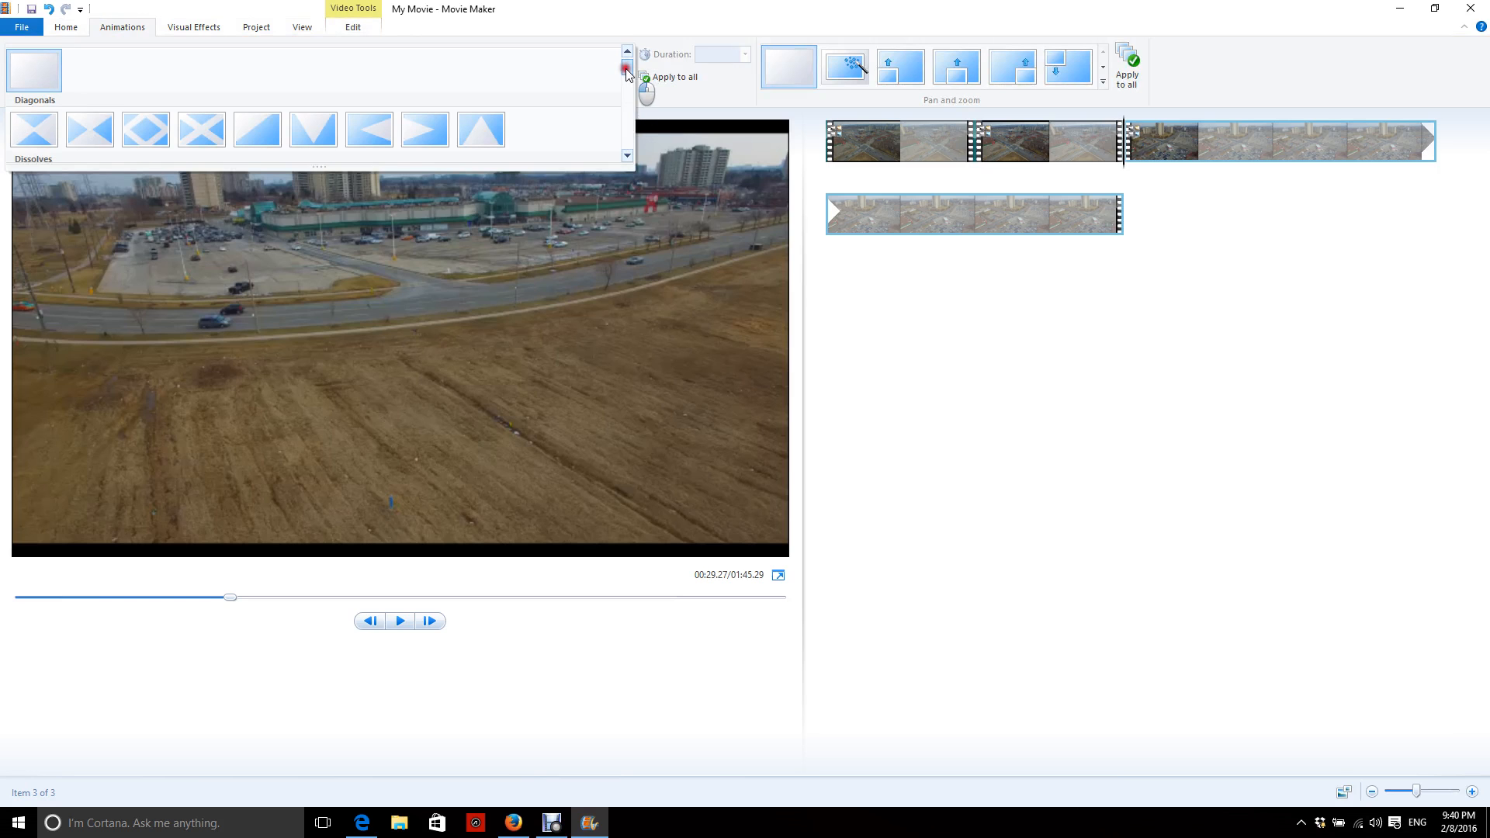
left_click(509, 122)
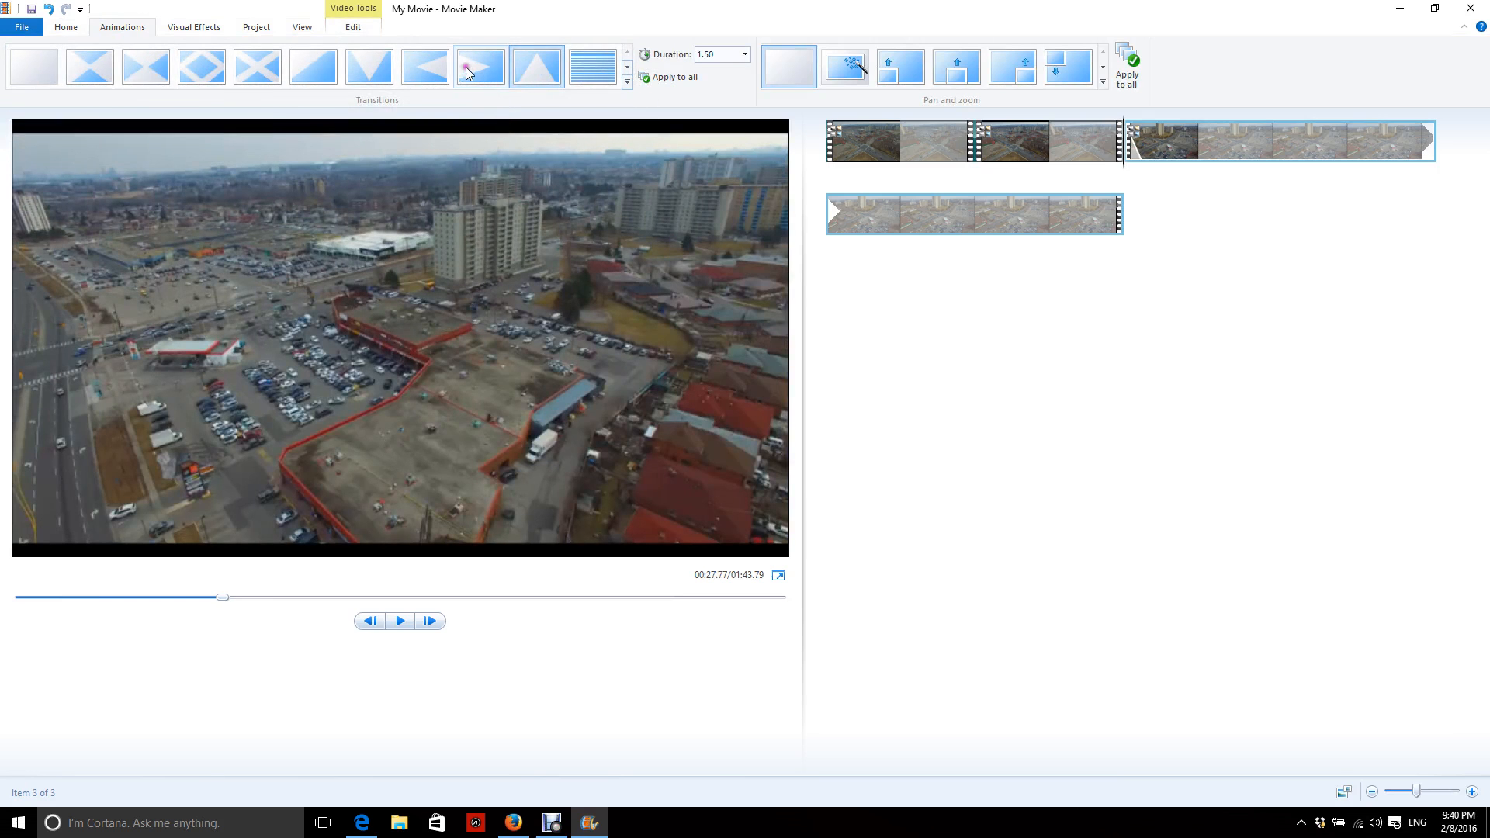
left_click(468, 74)
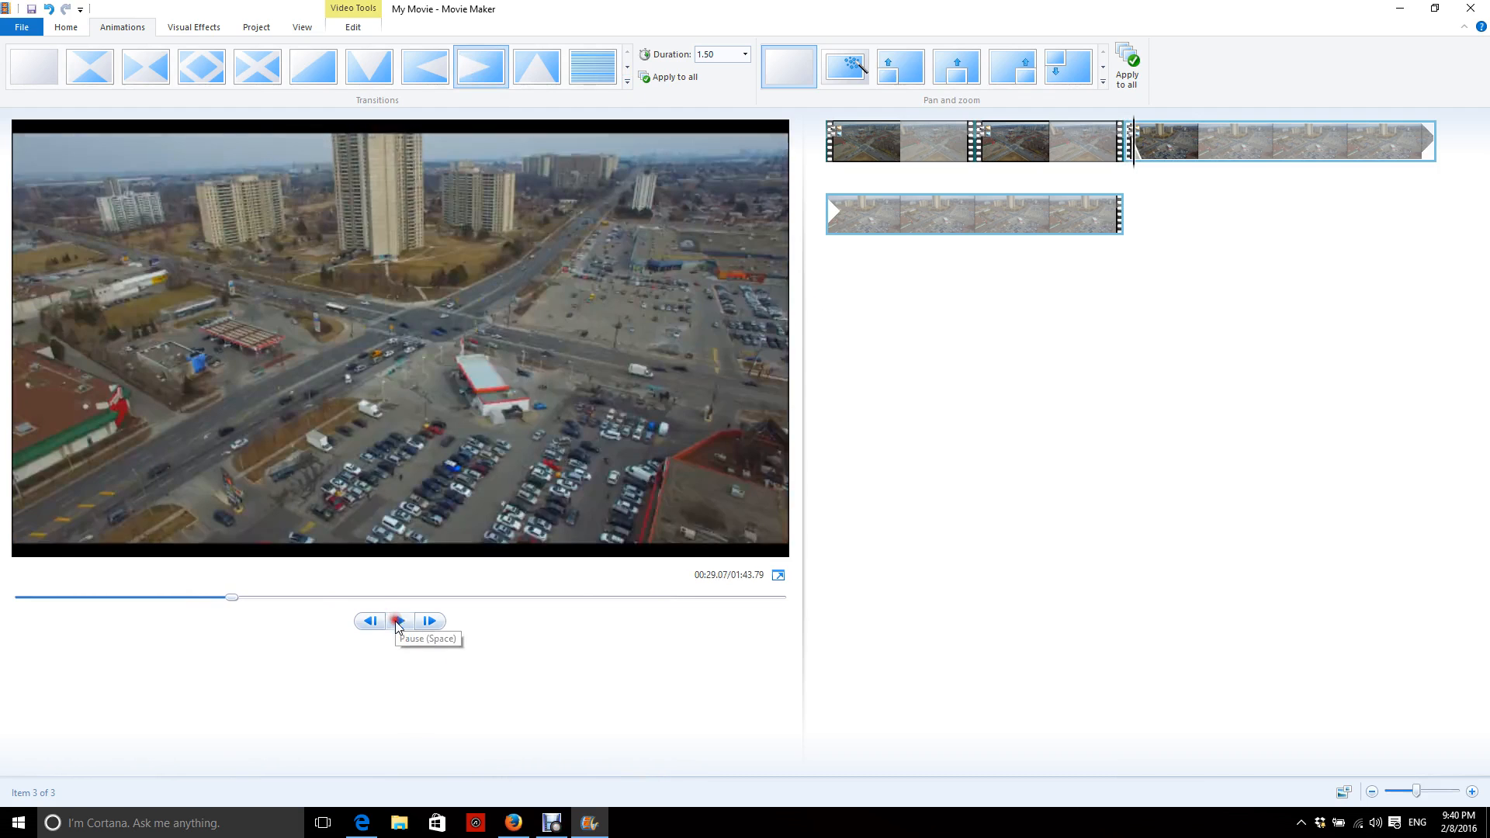
Replace the last clip's transition with the nested-rectangles one from the Dissolves group
left_click(629, 89)
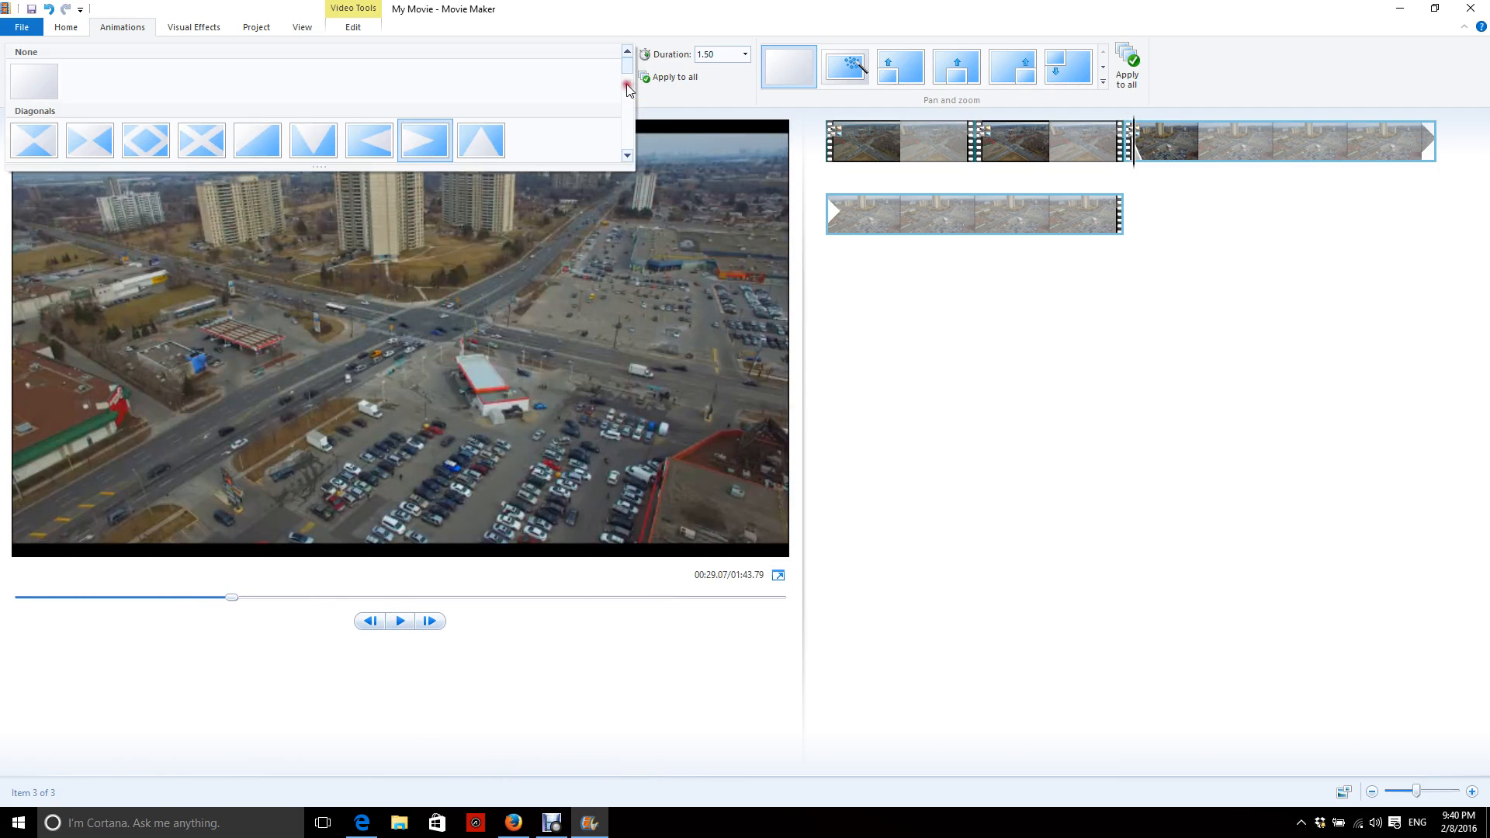
scroll(631, 97, "down", 3)
scroll(632, 101, "up", 2)
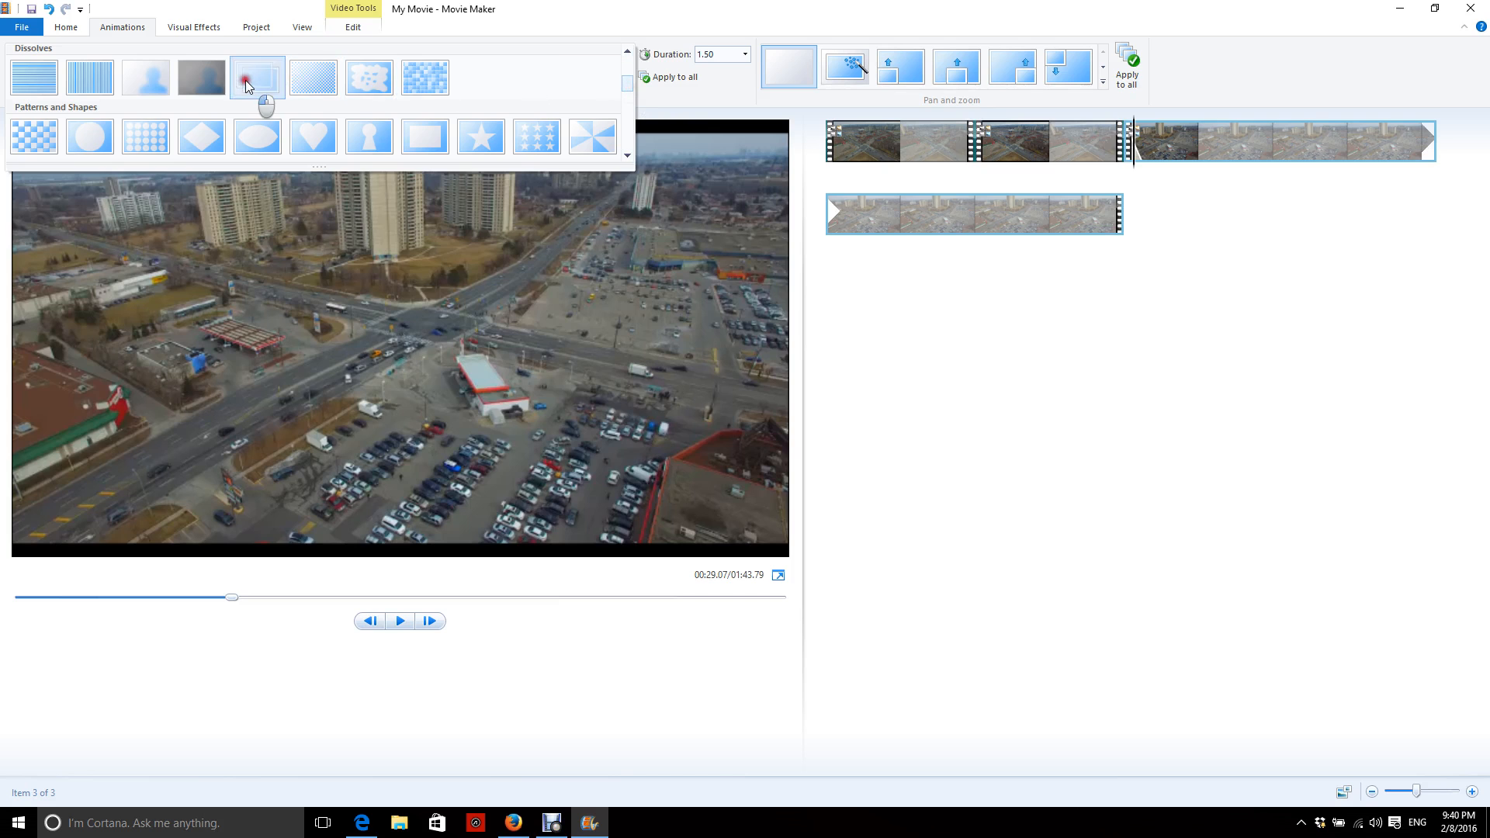
left_click(246, 85)
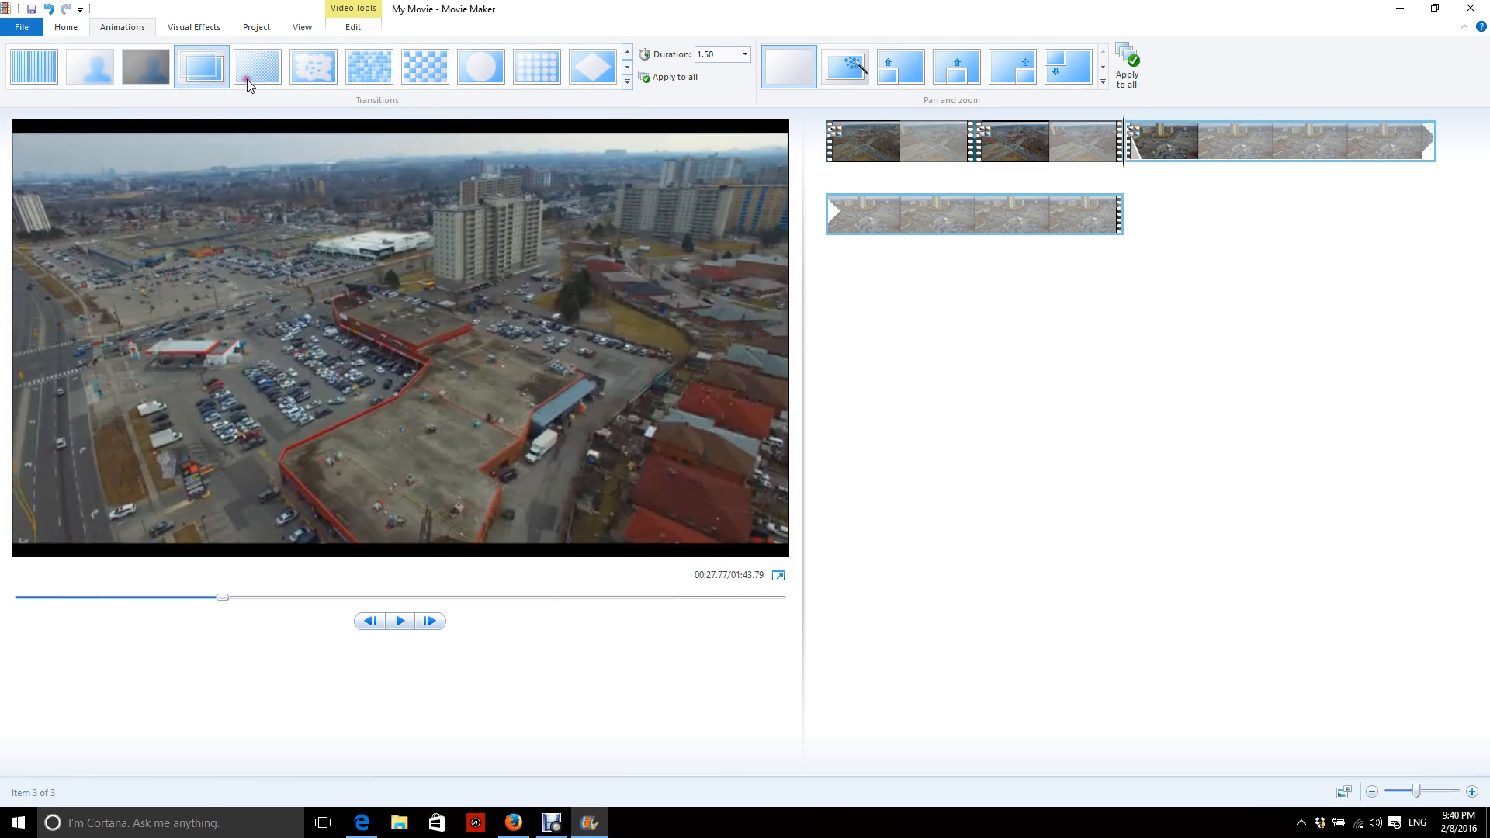
Preview the transition into the last clip, playing twice from about 00:25 in the second clip
left_click(1098, 139)
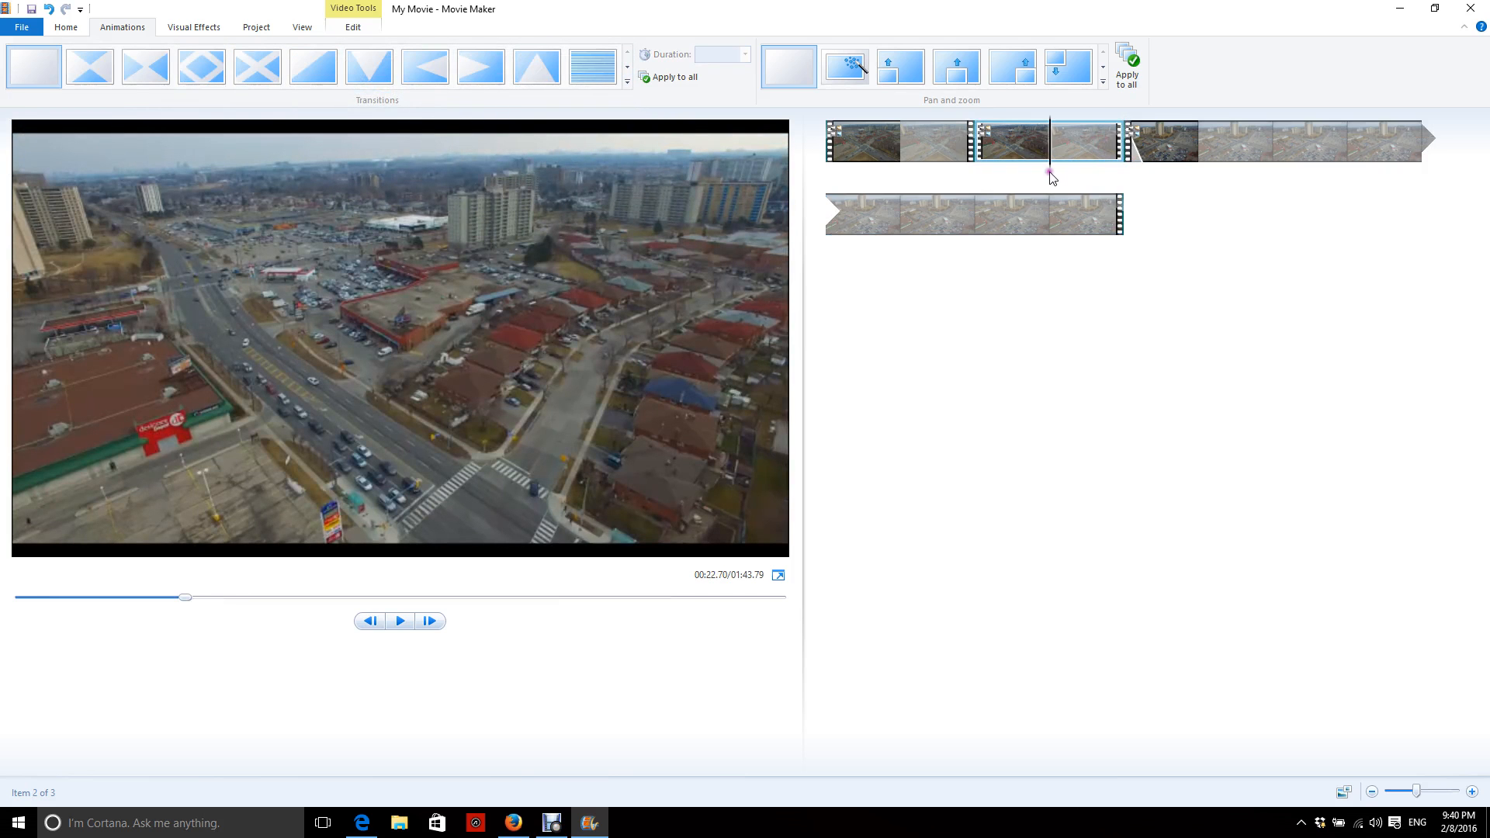
left_click_drag(1051, 167, 1096, 175)
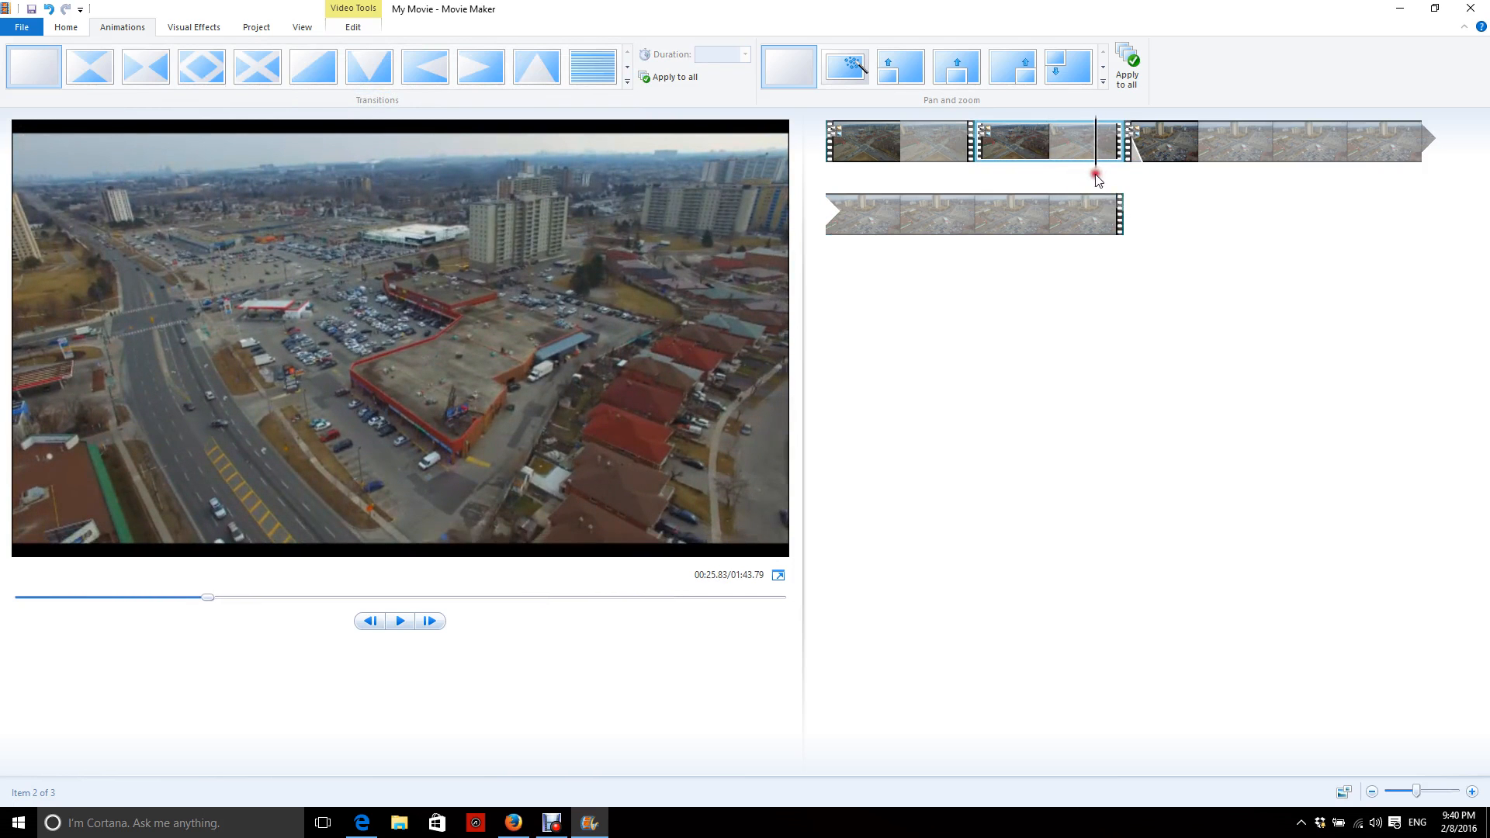
left_click(400, 621)
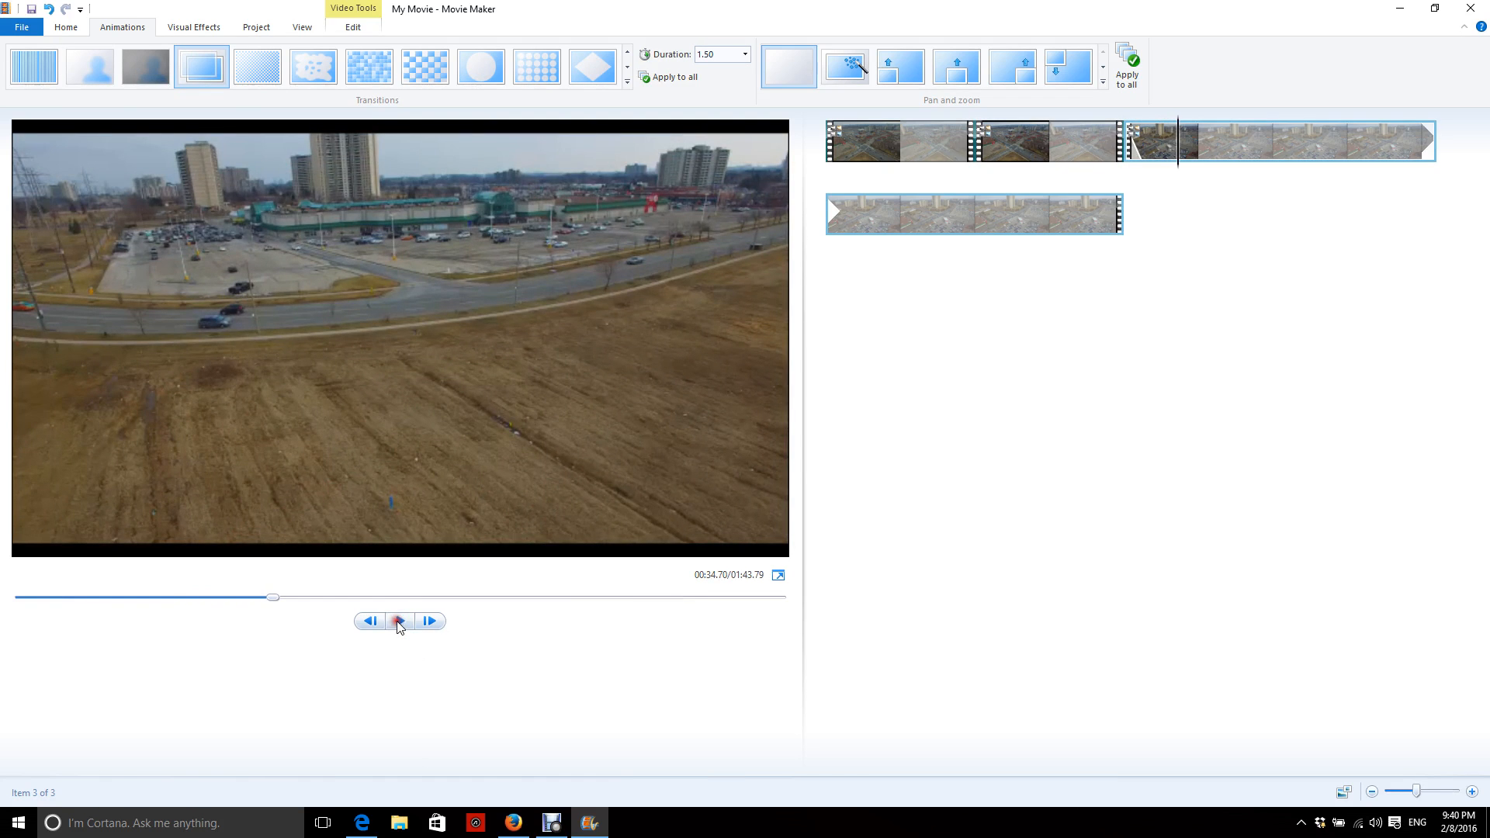
left_click(399, 621)
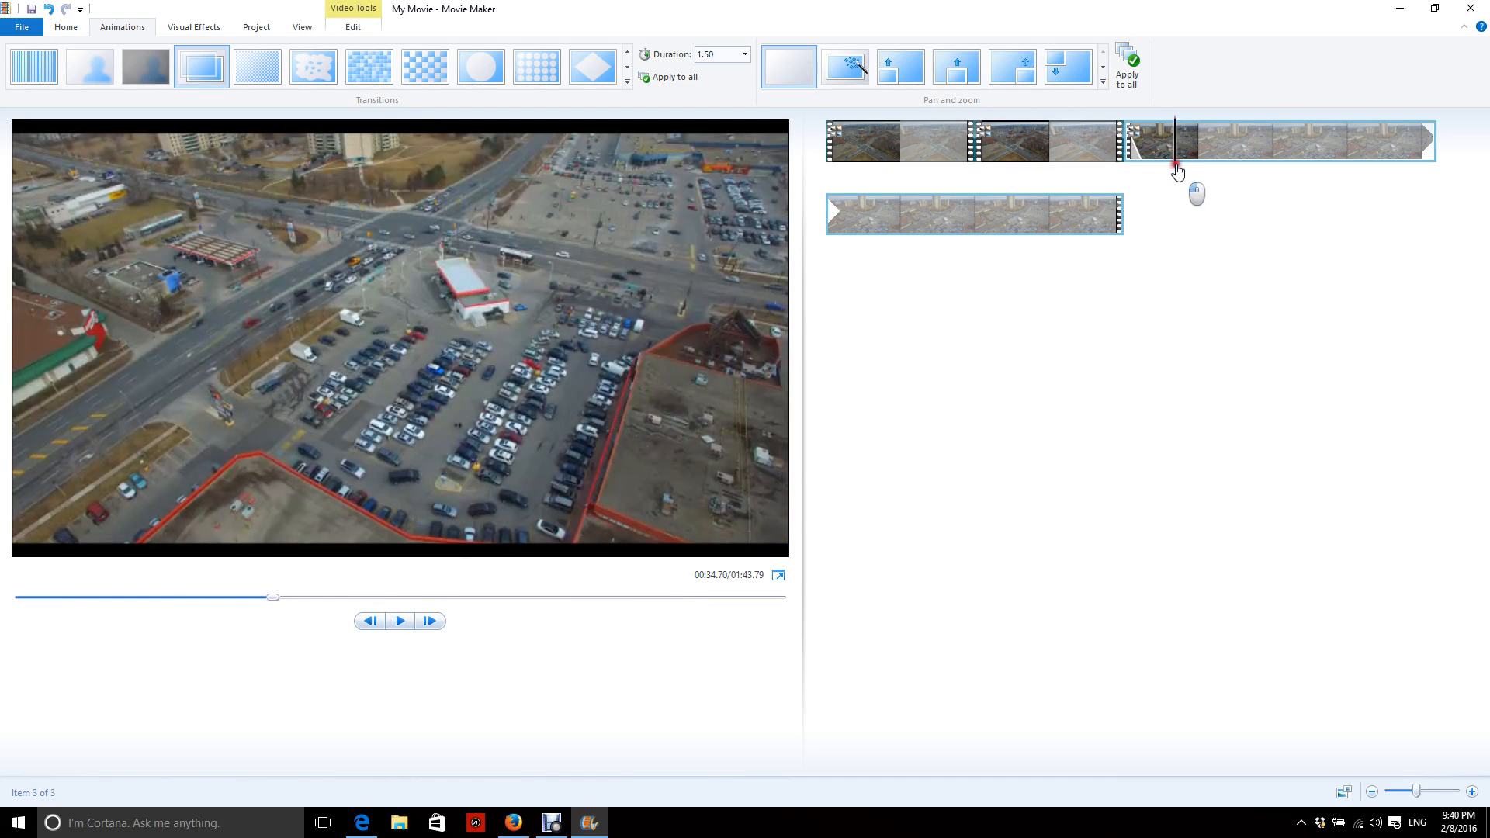
left_click_drag(1178, 170, 1094, 167)
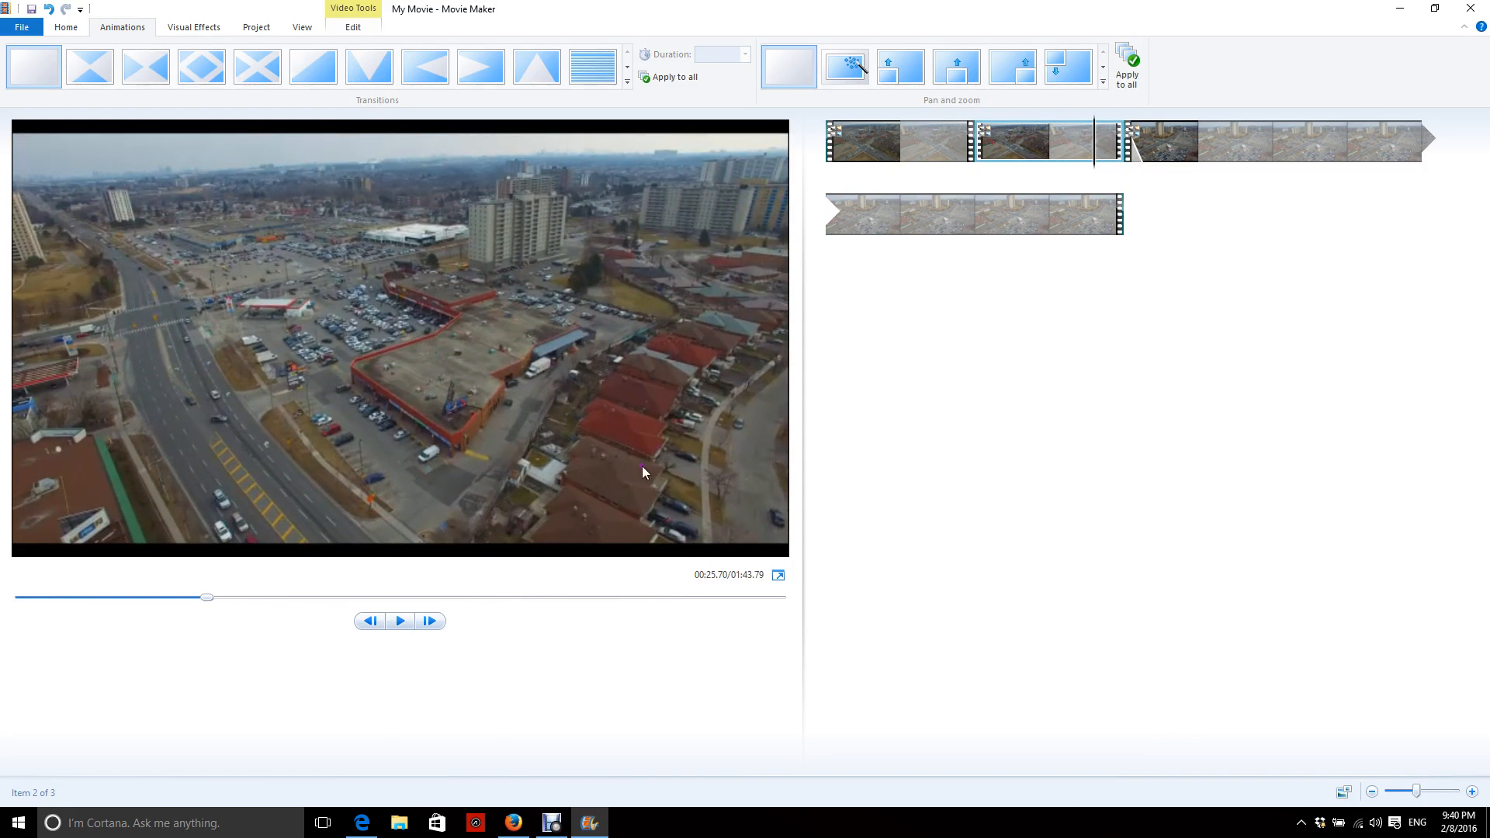
left_click(397, 621)
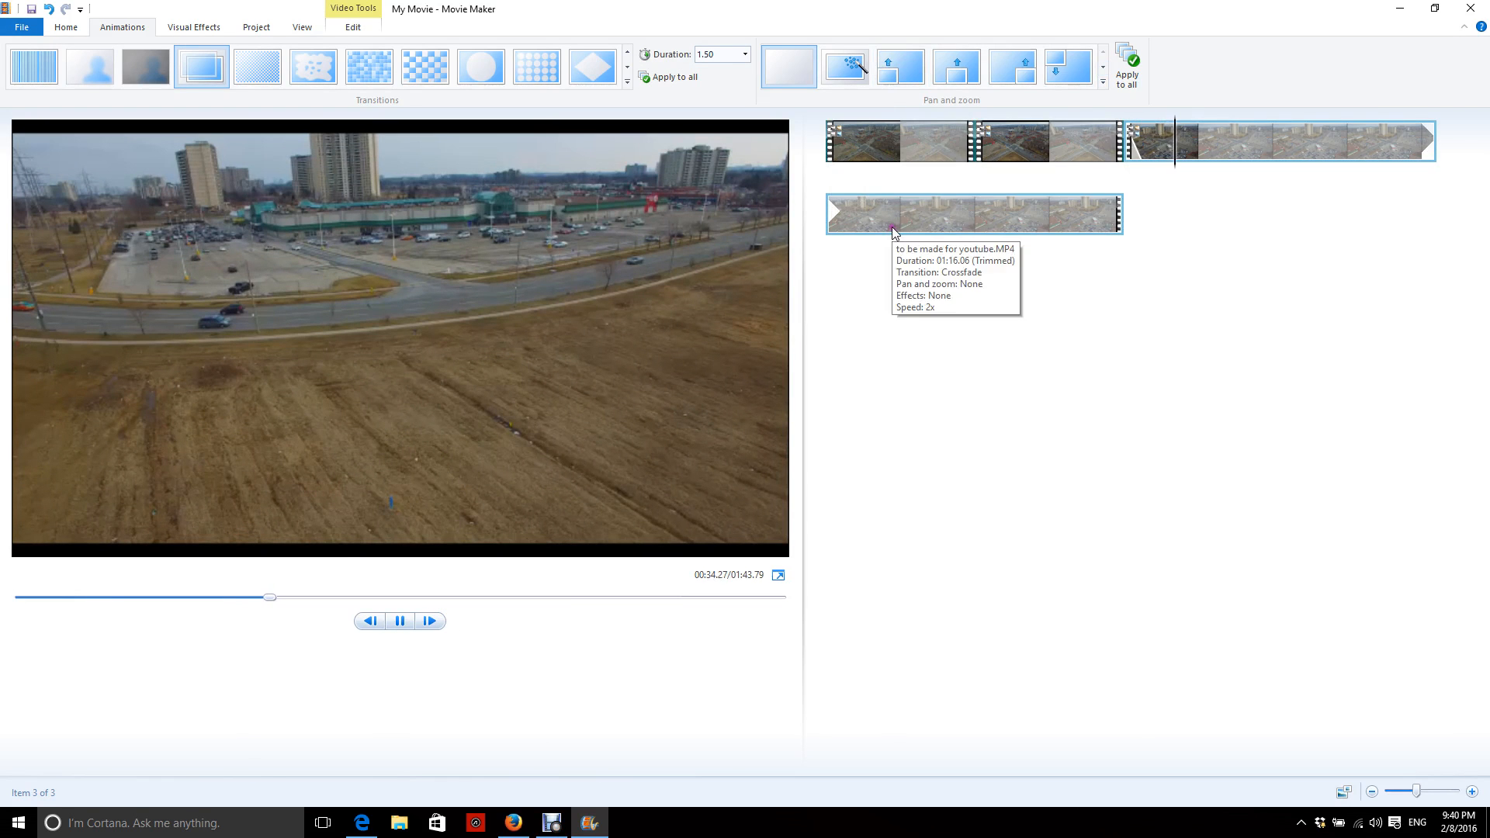
Set the last clip's speed to 1x and reselect its nested-rectangles transition
left_click(1145, 142)
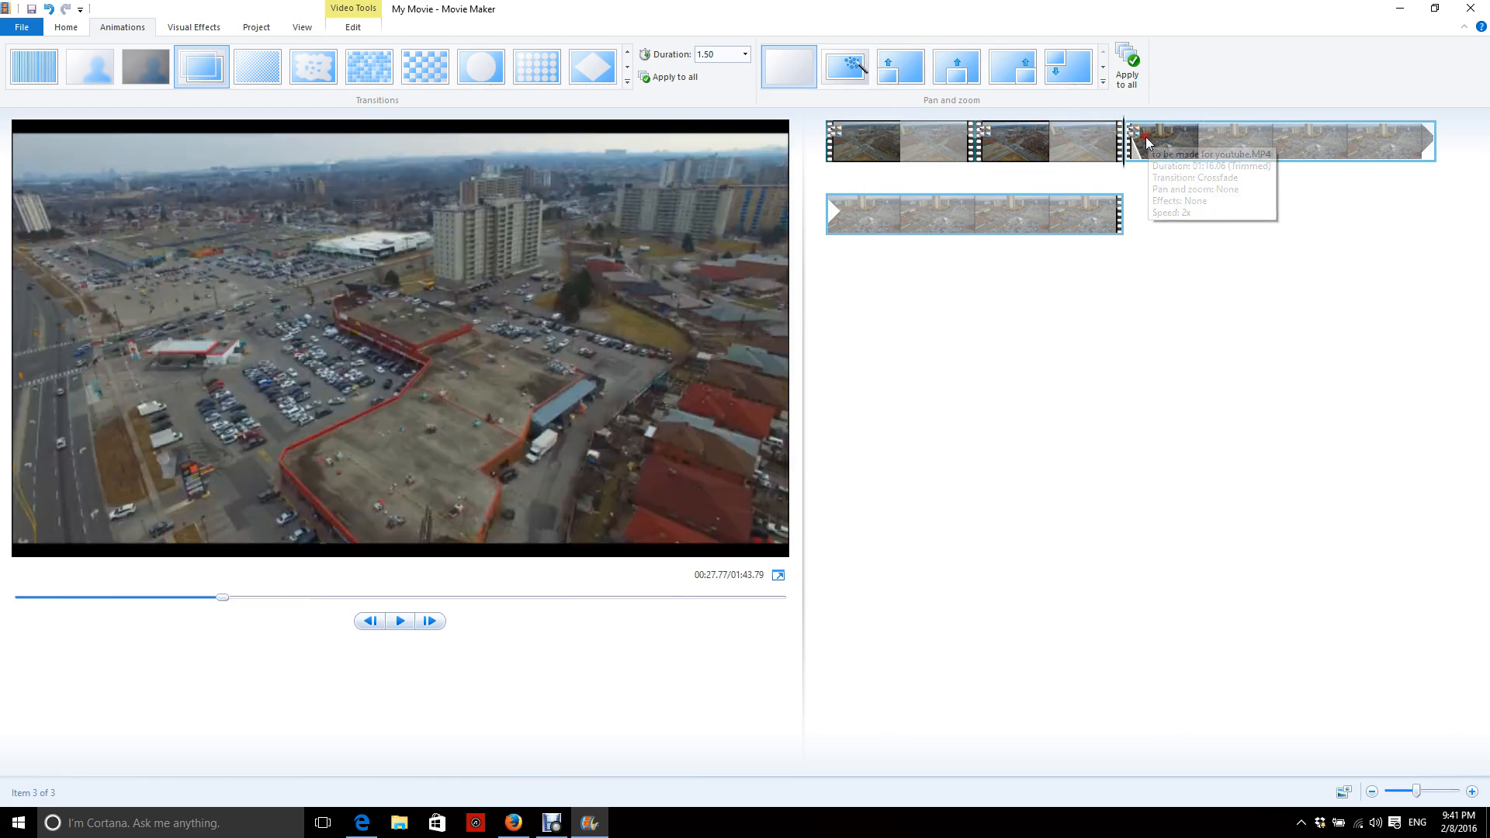
left_click(344, 31)
left_click(324, 54)
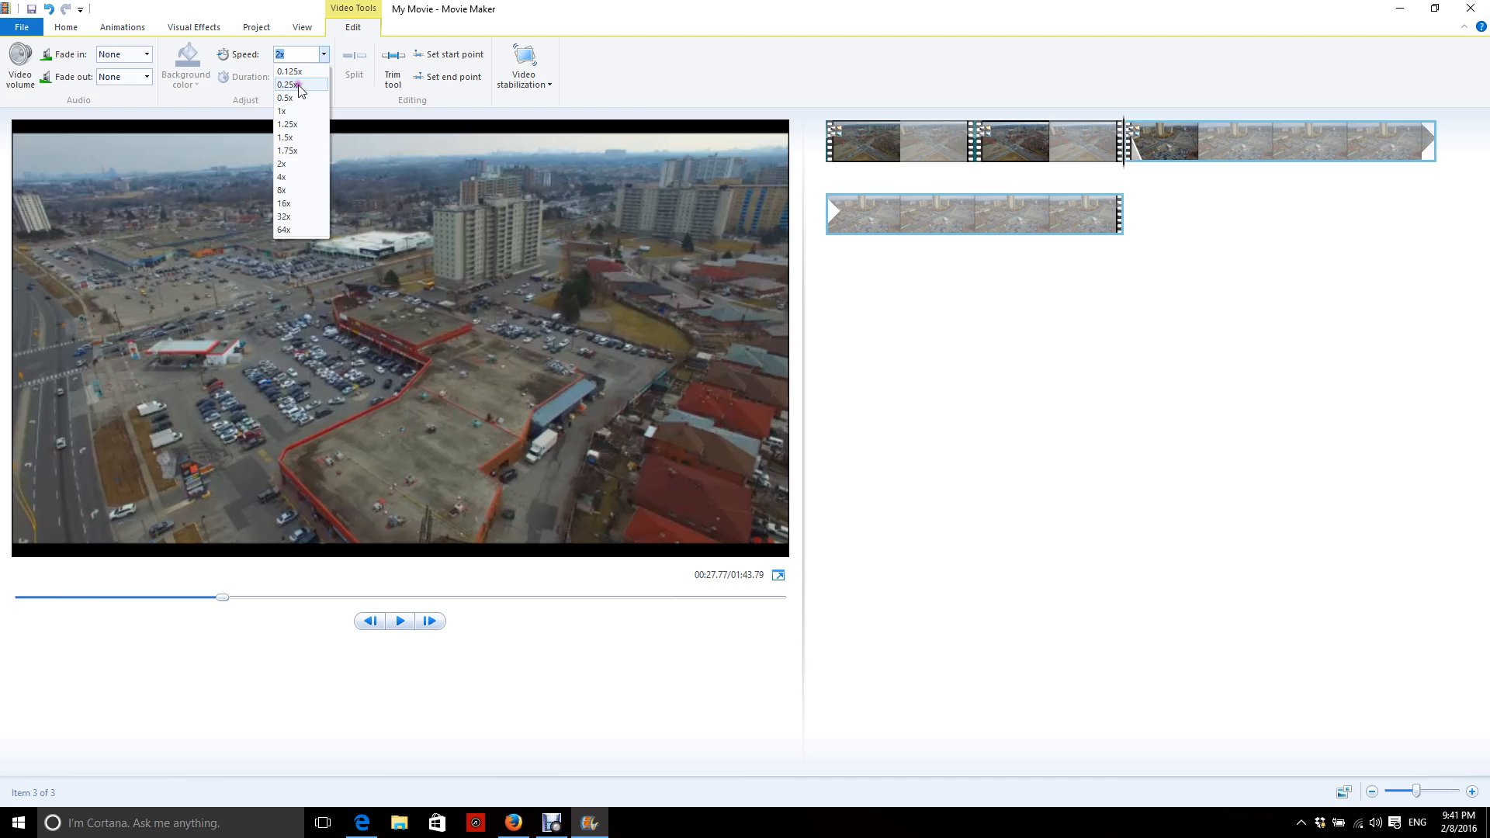
left_click(283, 111)
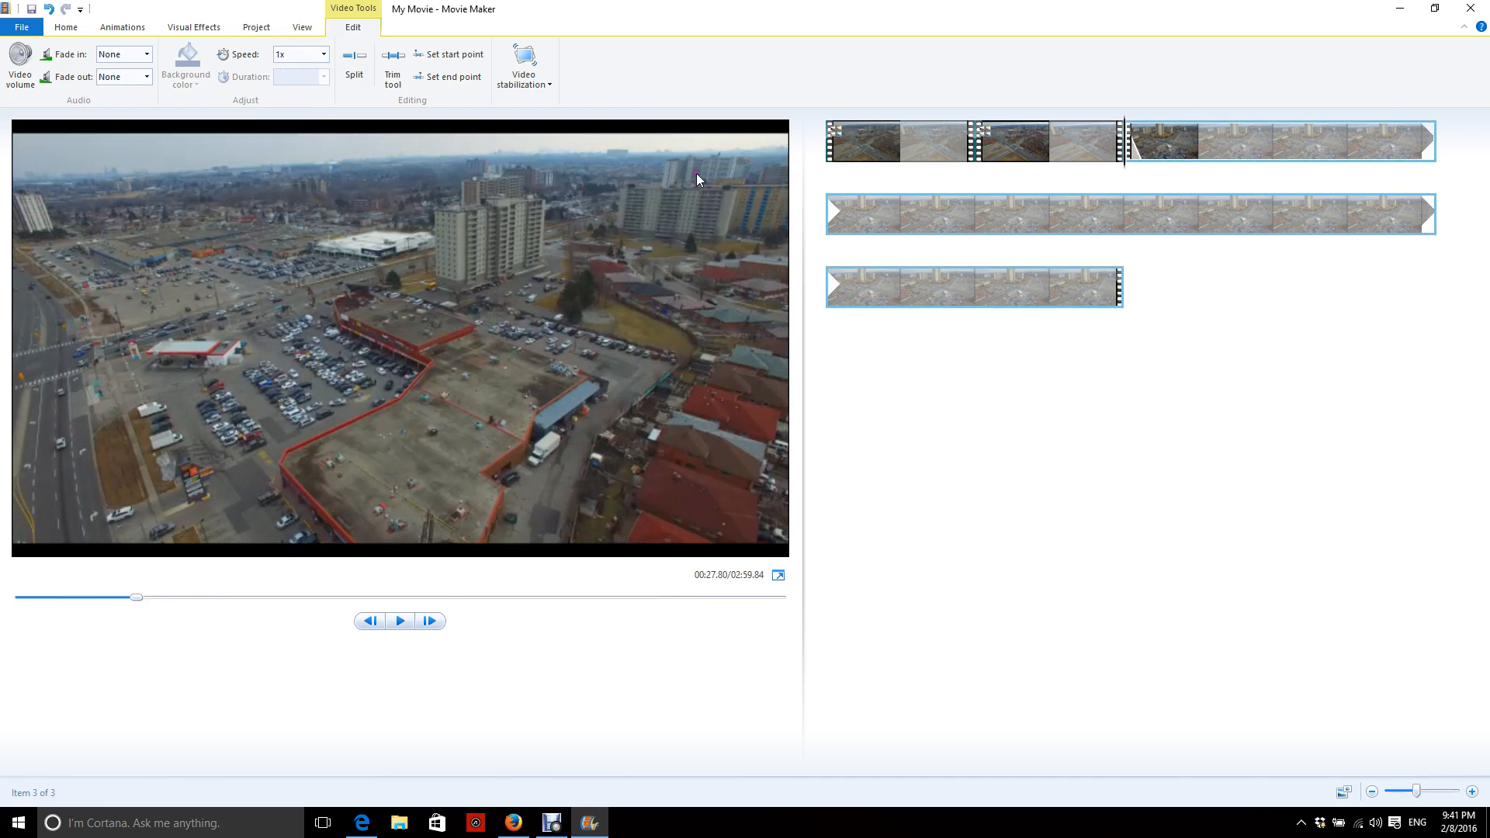
left_click(399, 623)
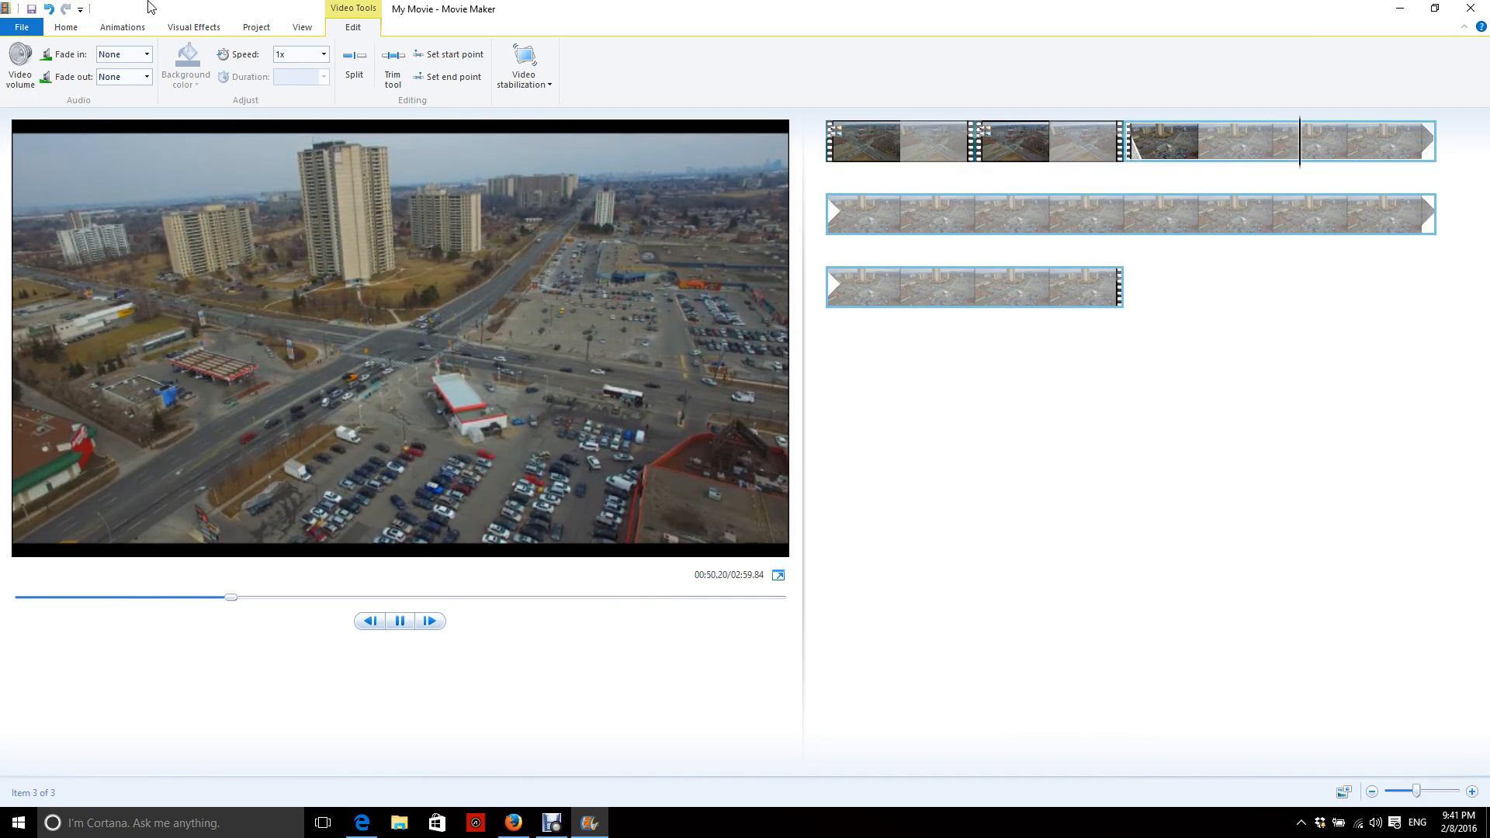
left_click(135, 30)
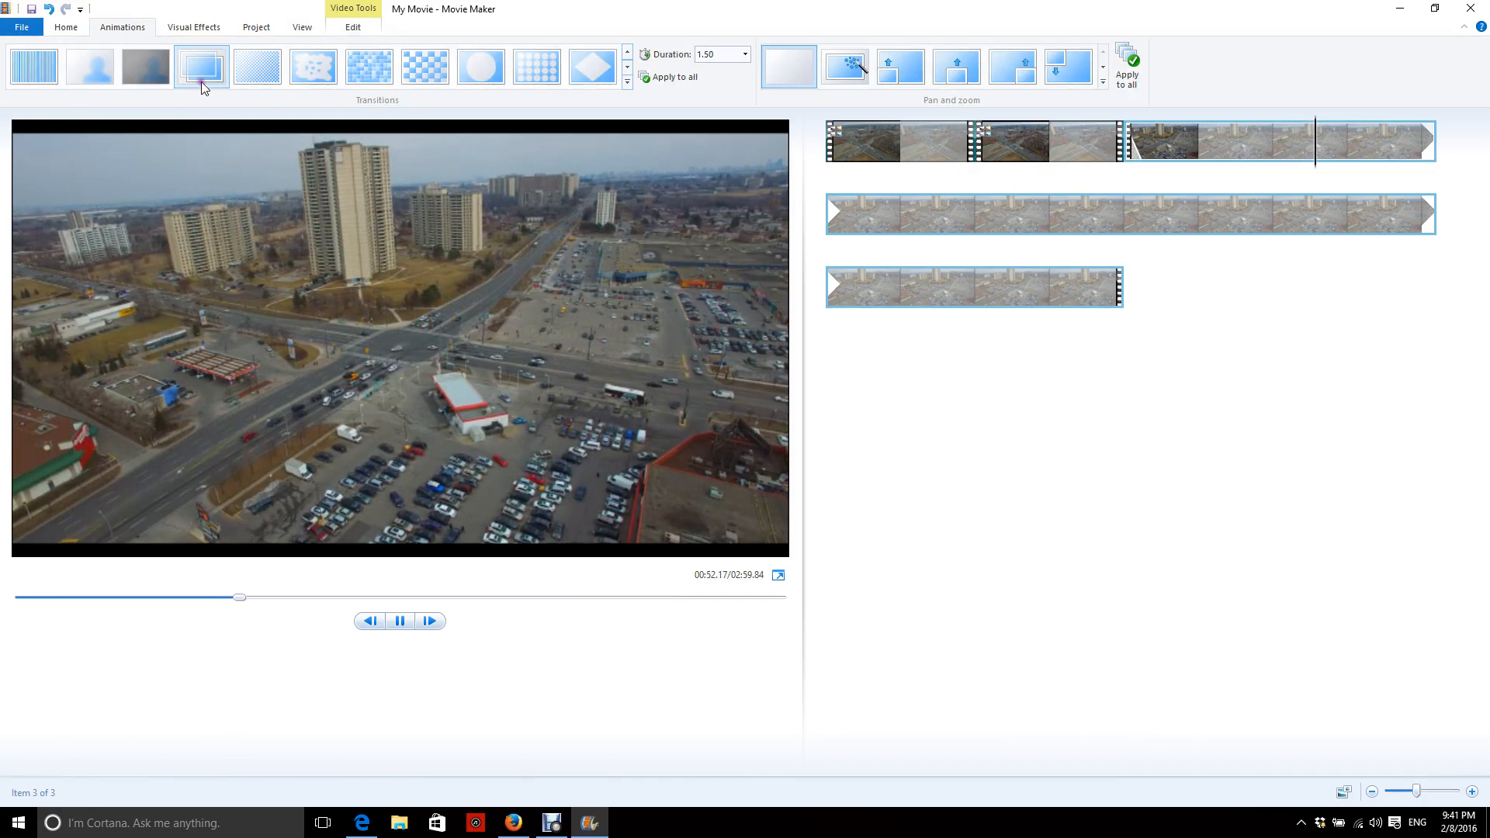
left_click(197, 76)
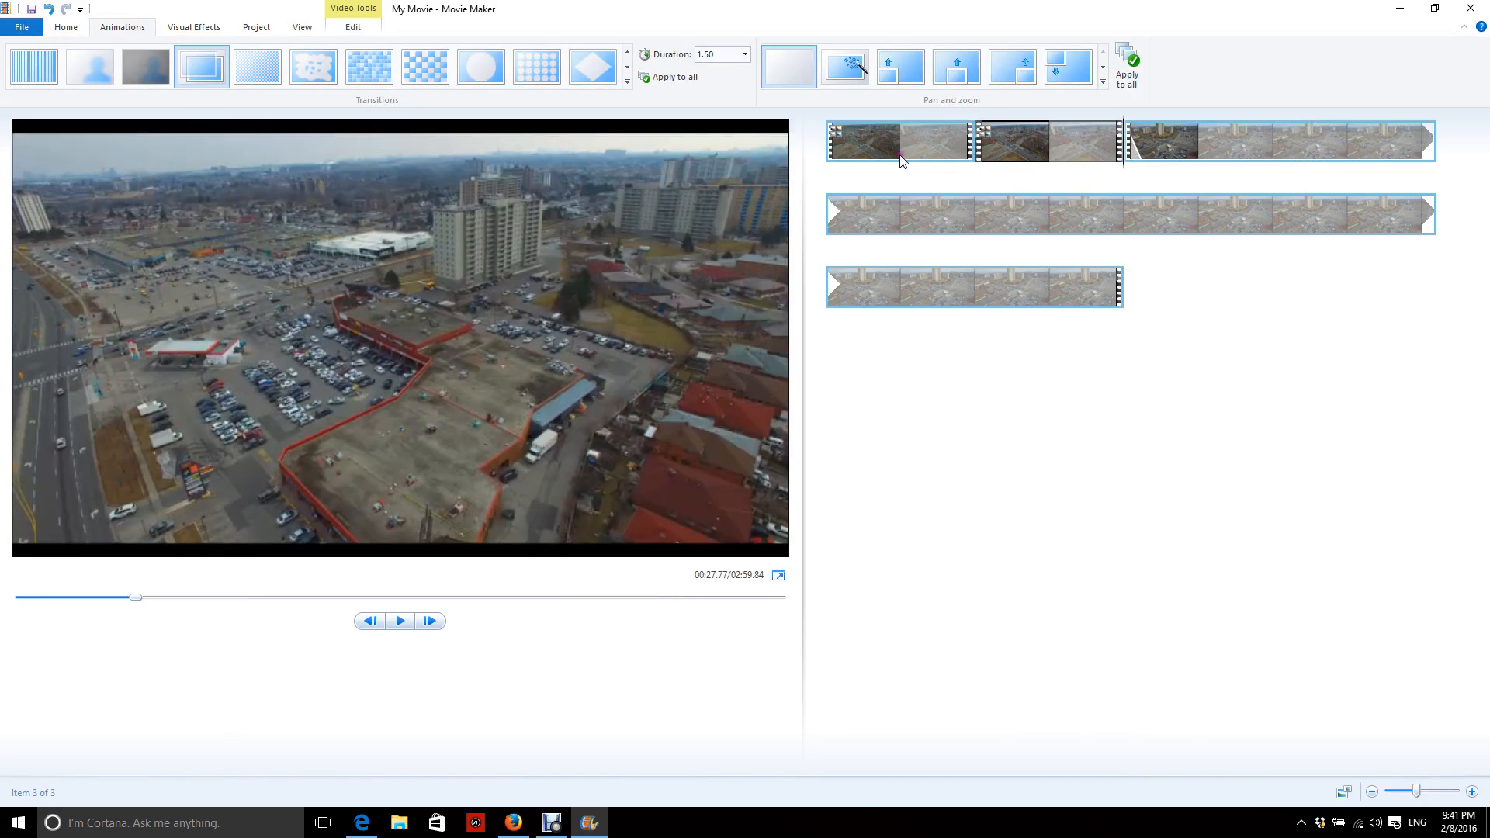
Apply the fade-in-from-black visual effect from the Motions and Fades group to the first clip
left_click(869, 139)
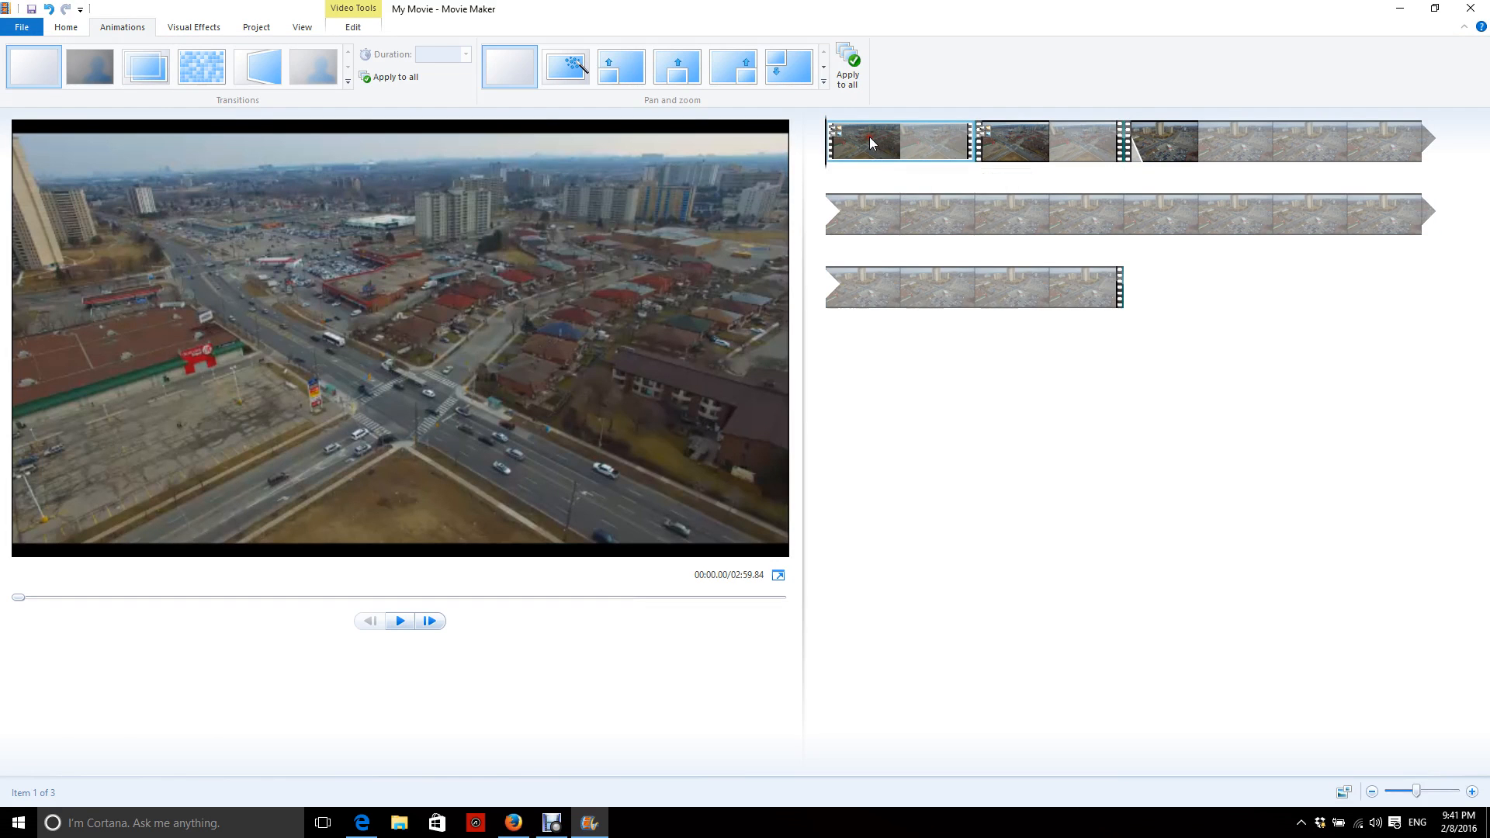
left_click(192, 30)
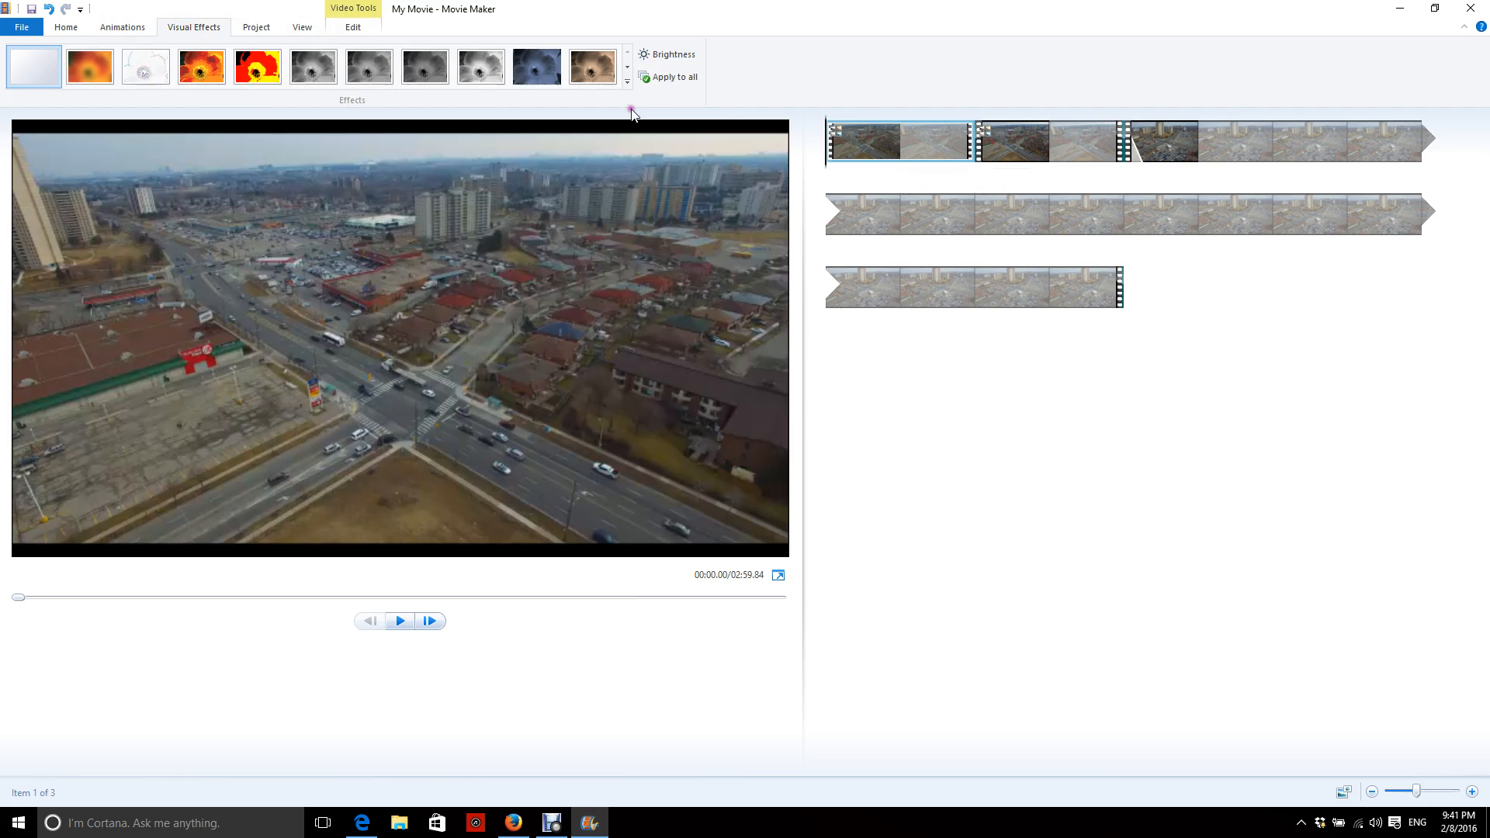
left_click(627, 81)
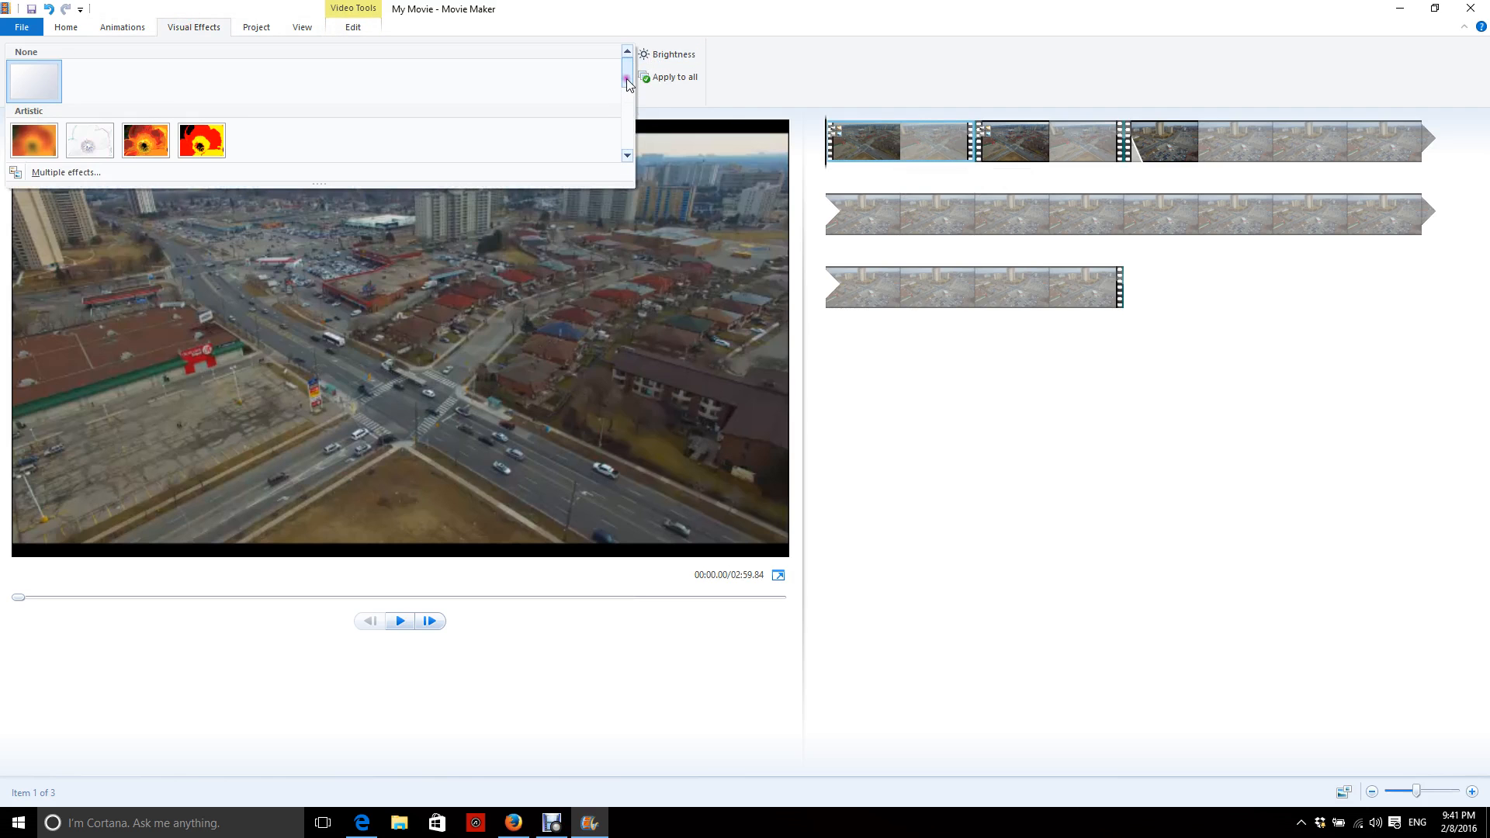
left_click_drag(628, 79, 632, 146)
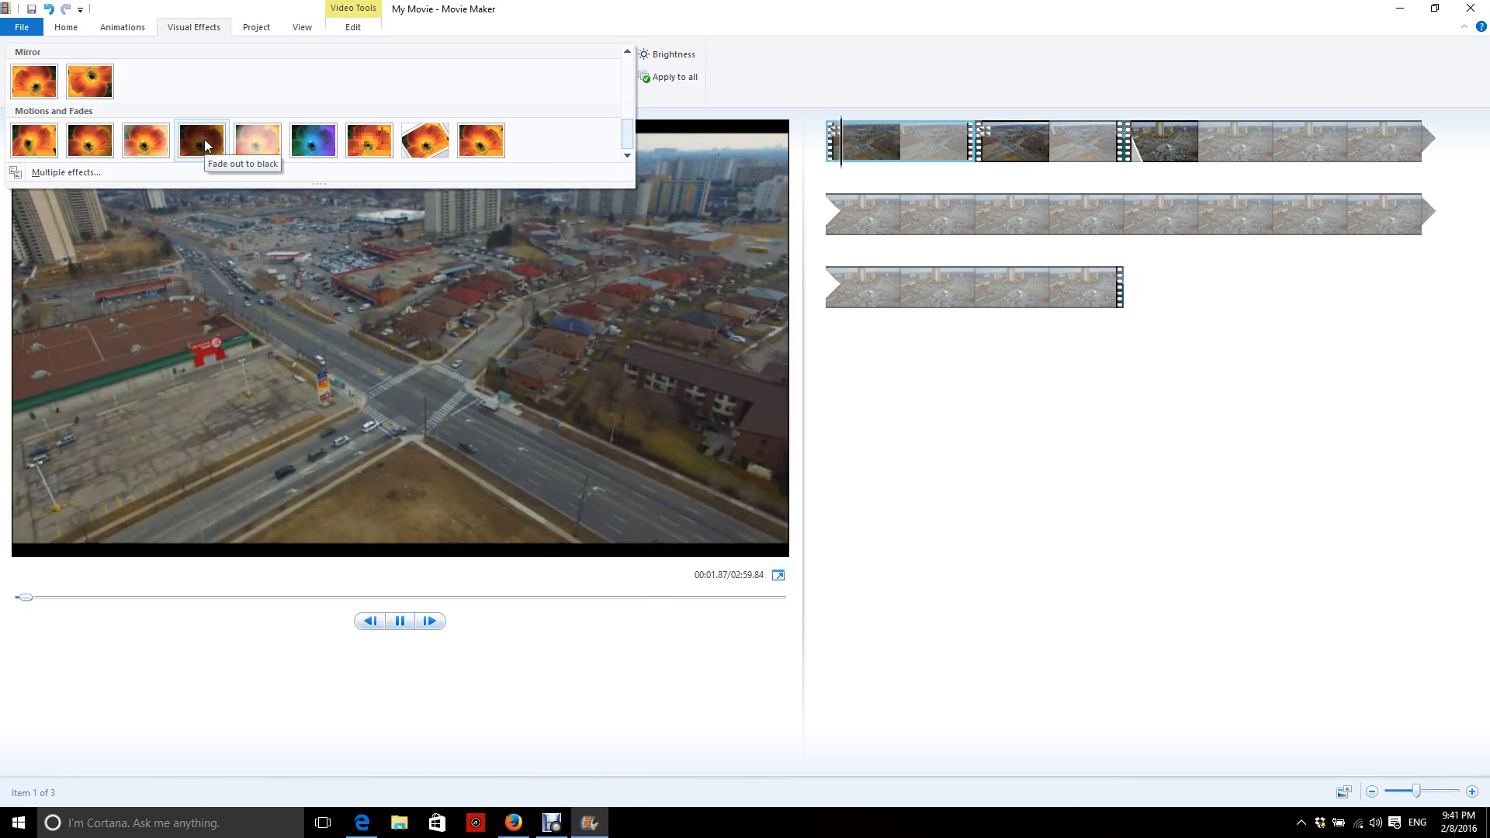
left_click(92, 146)
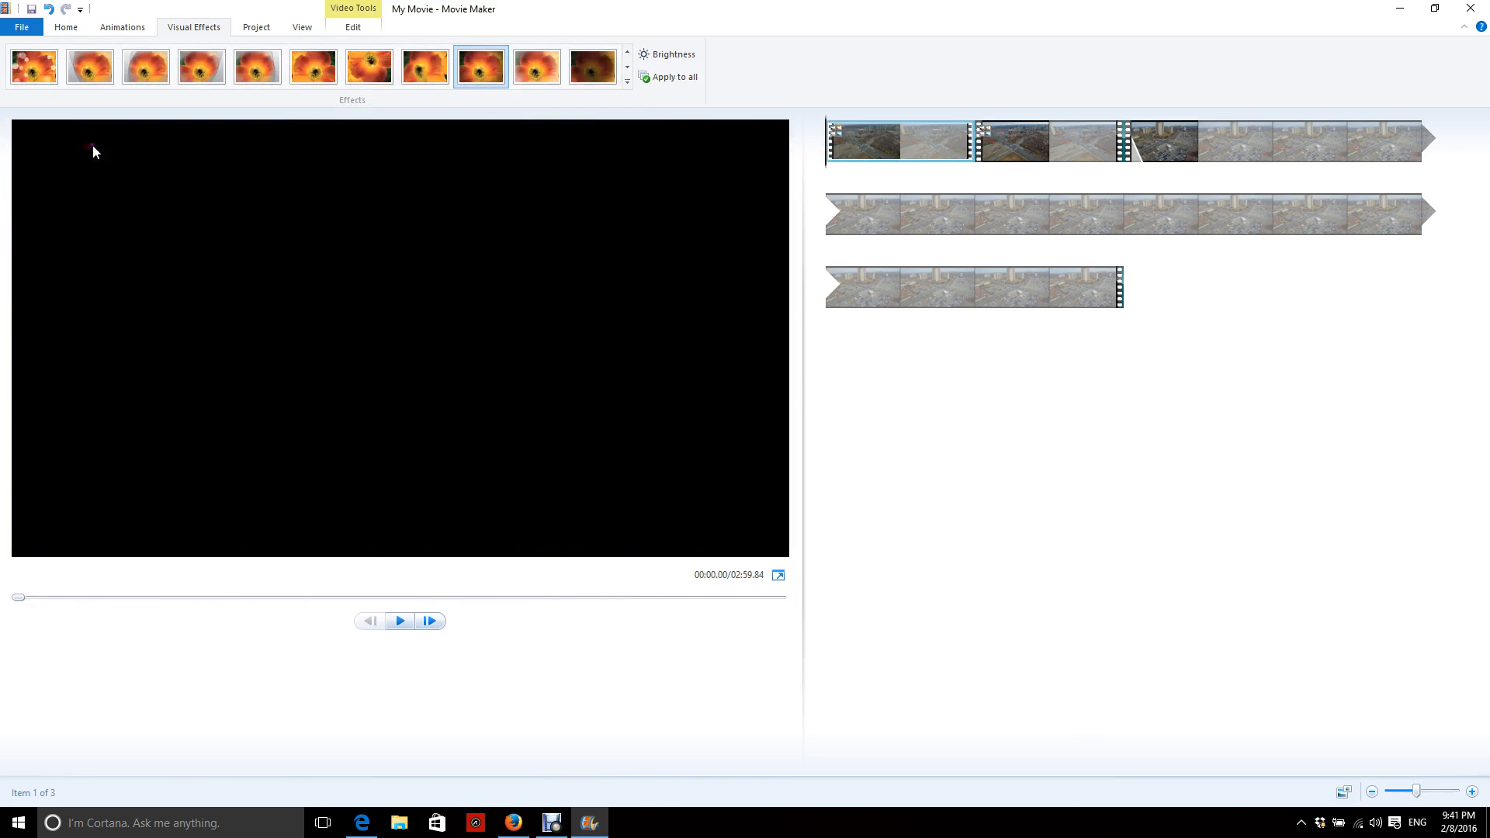
Preview the first clip's fade-in, then replay it from the start of the movie
left_click(399, 622)
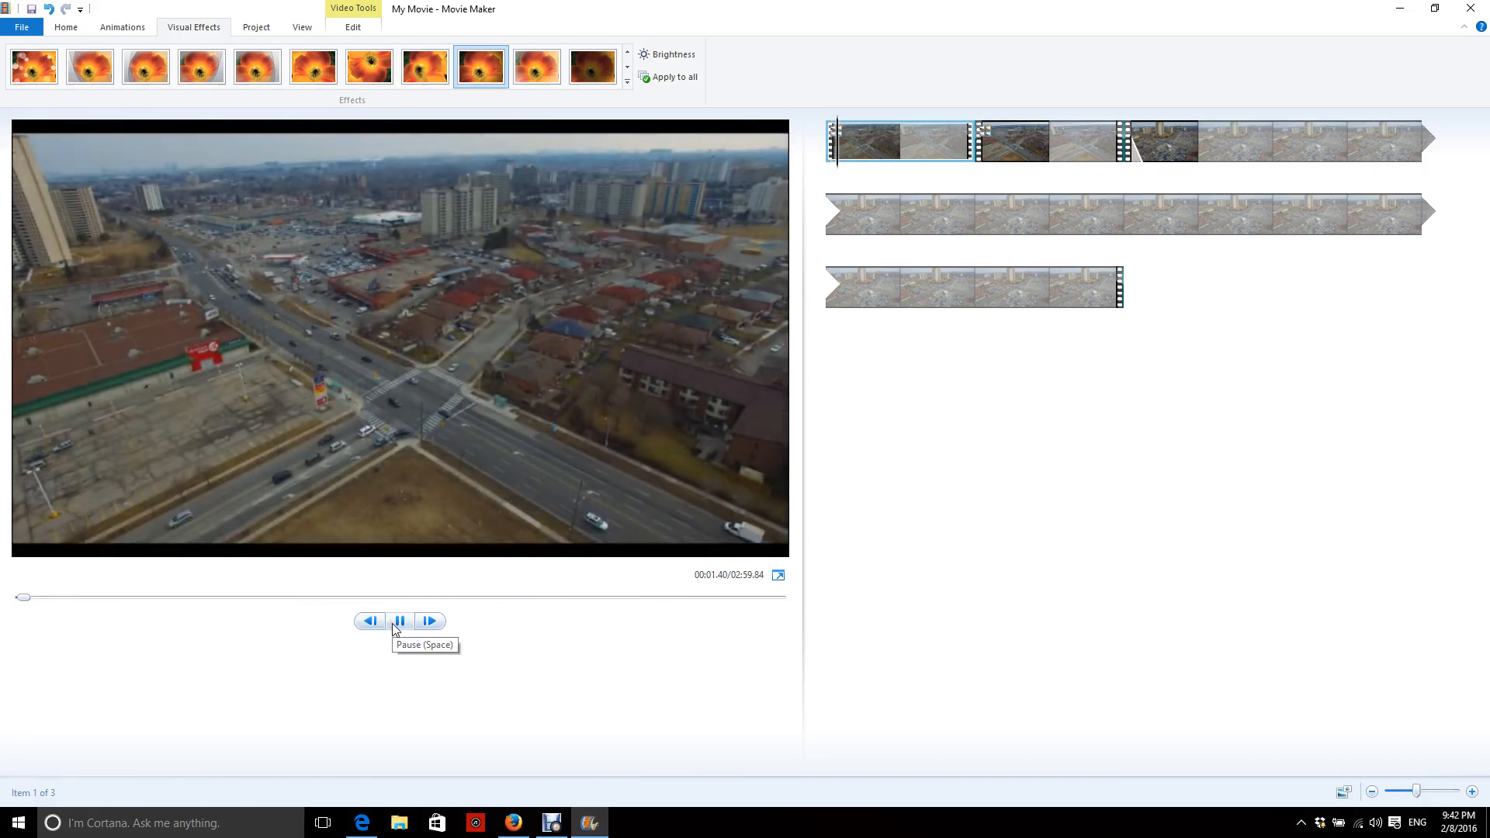
left_click(395, 627)
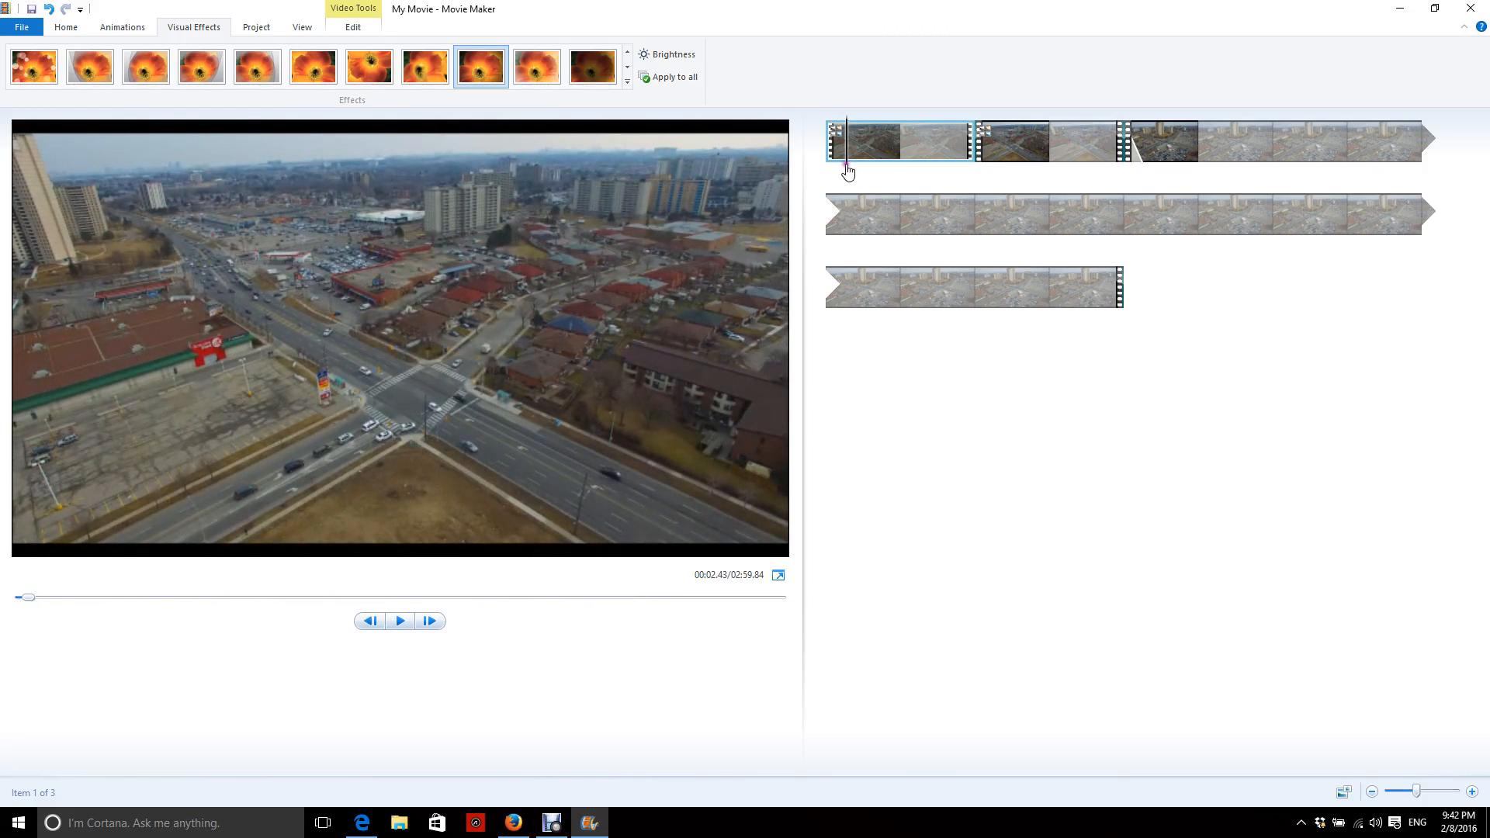
left_click_drag(844, 169, 780, 180)
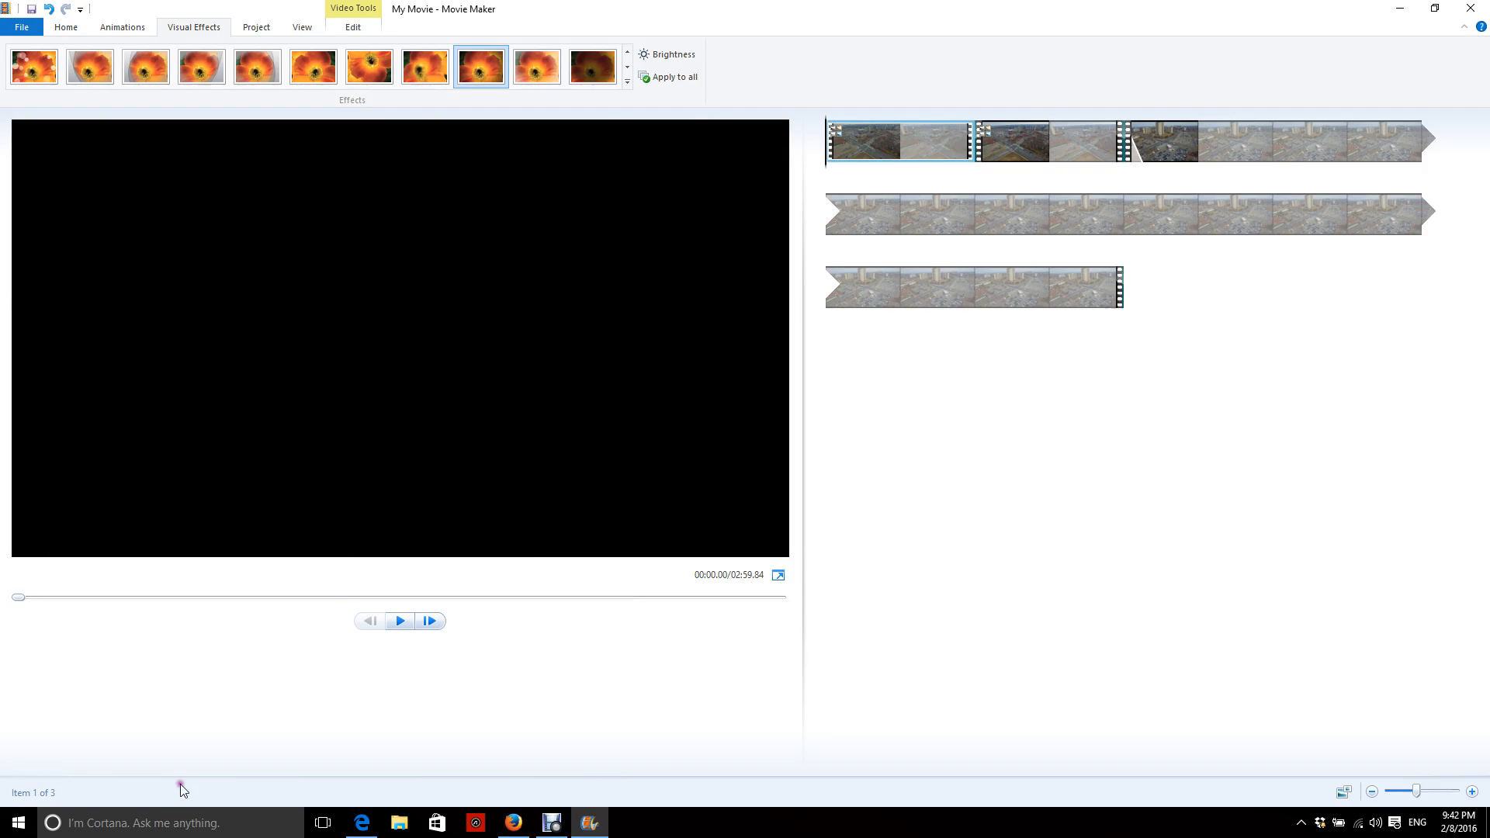
left_click(400, 621)
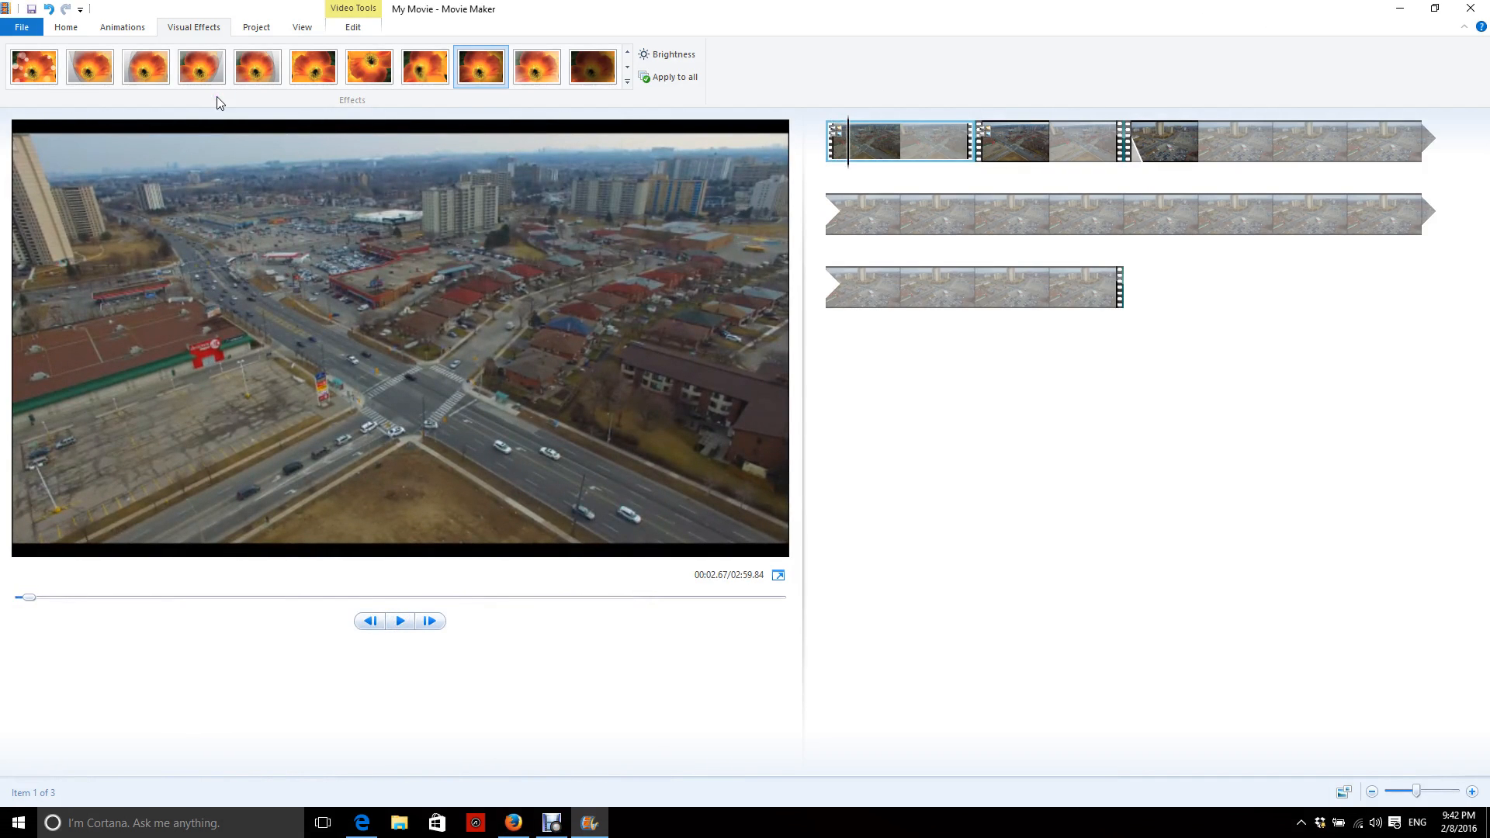
left_click(68, 28)
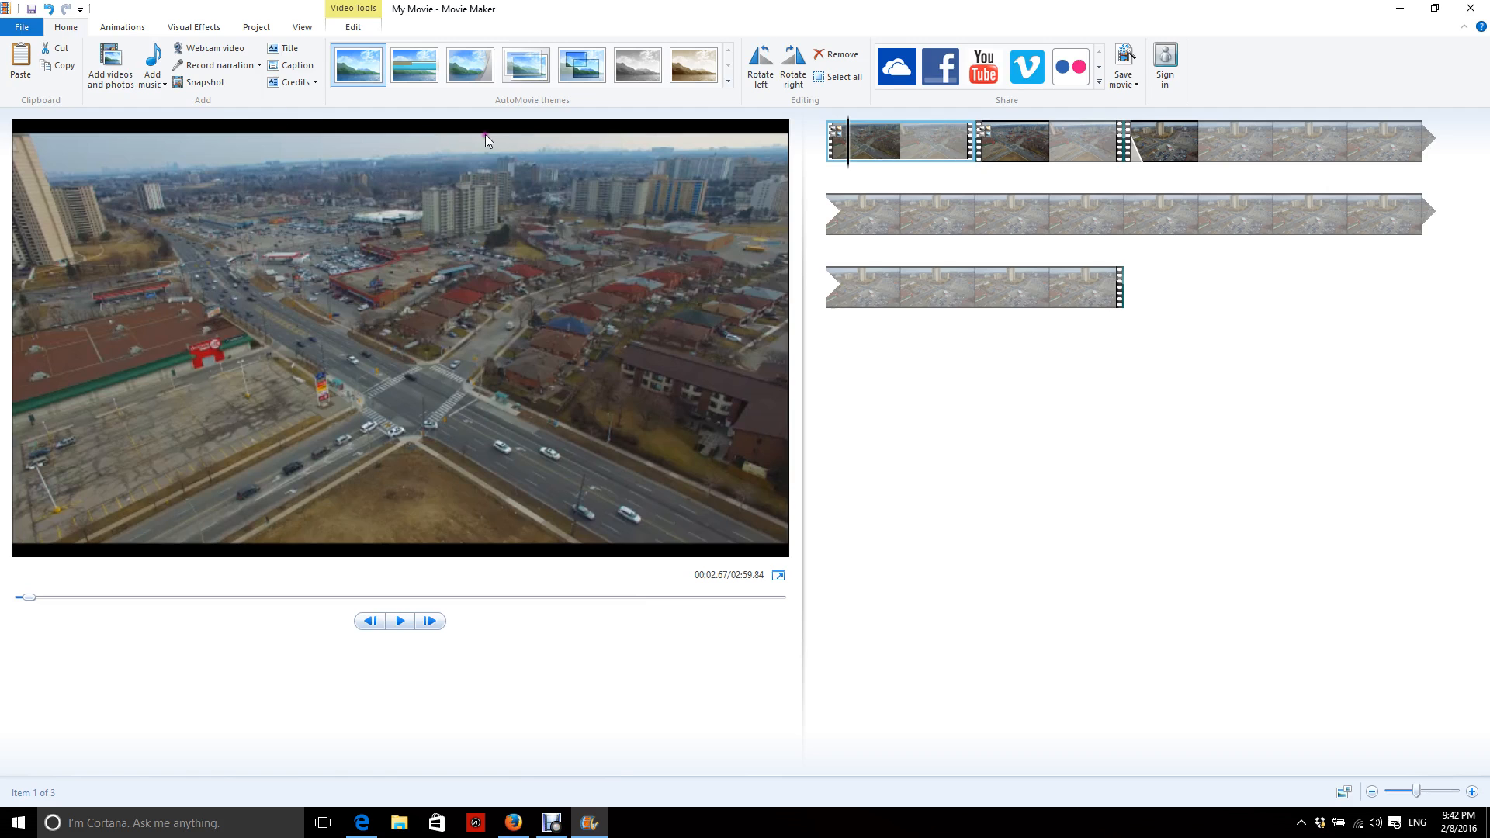
left_click(219, 68)
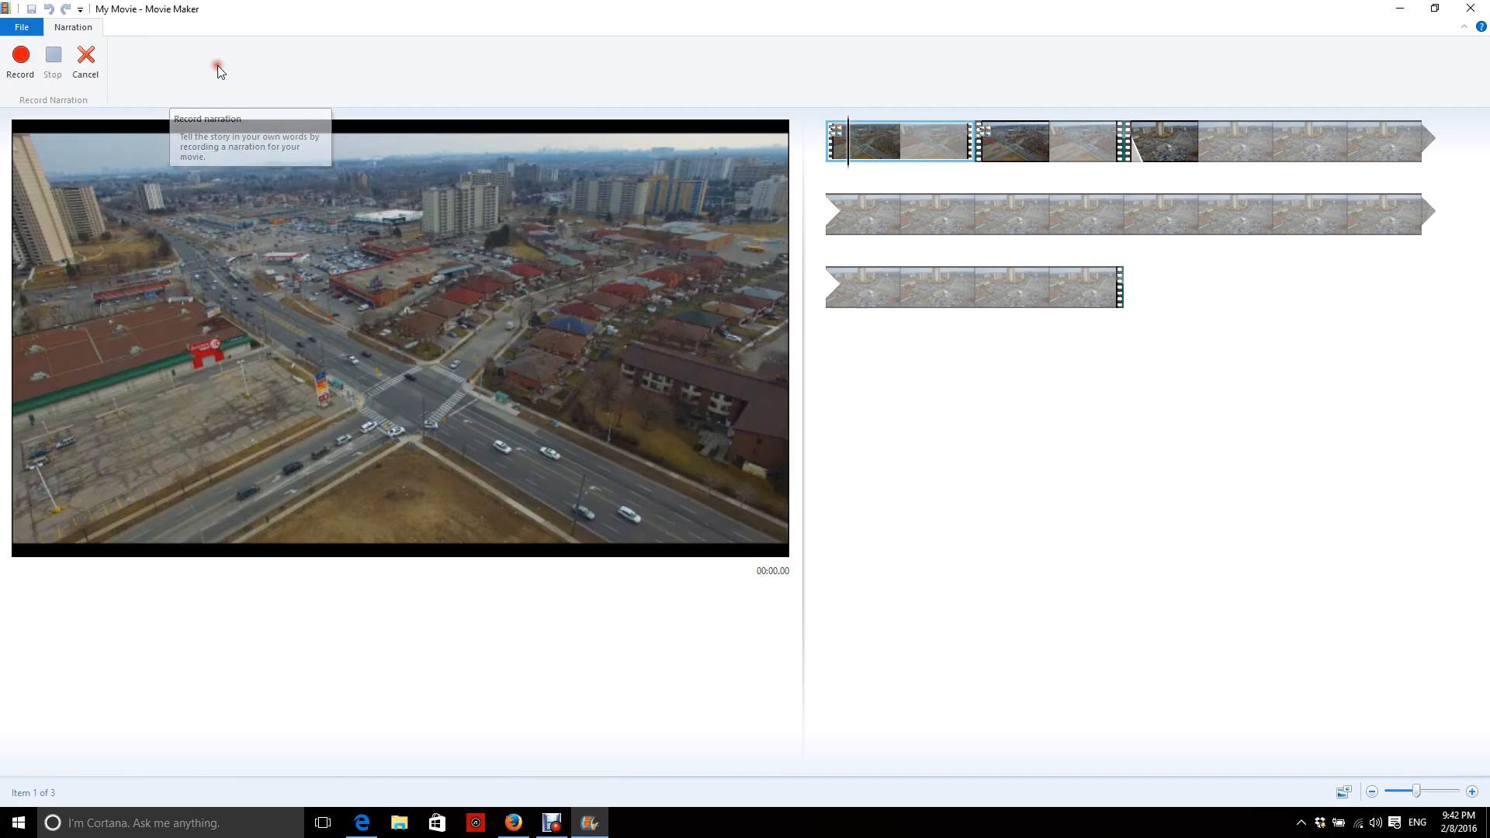
left_click(23, 72)
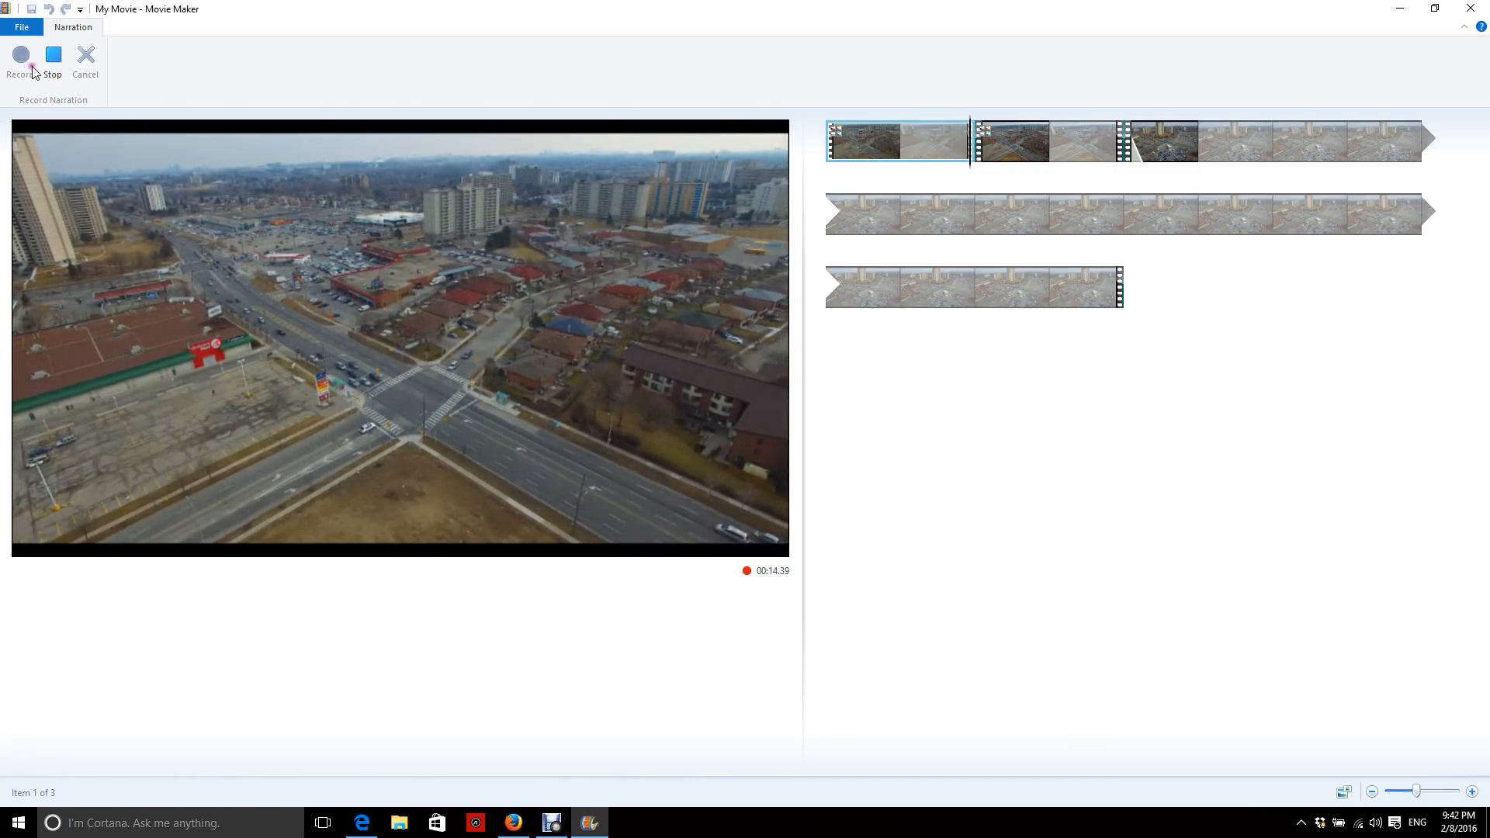
left_click(66, 62)
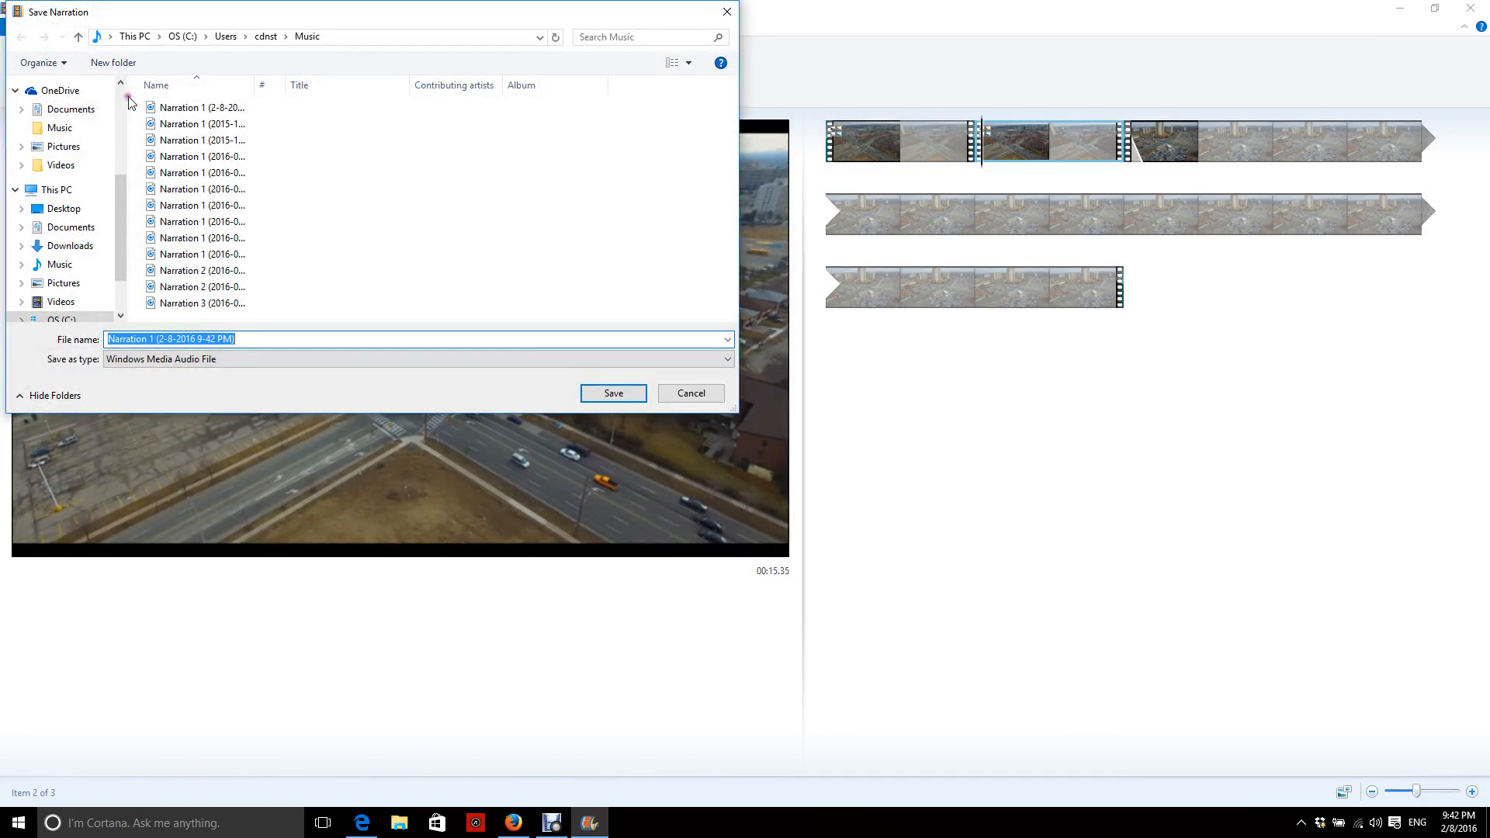
left_click(595, 402)
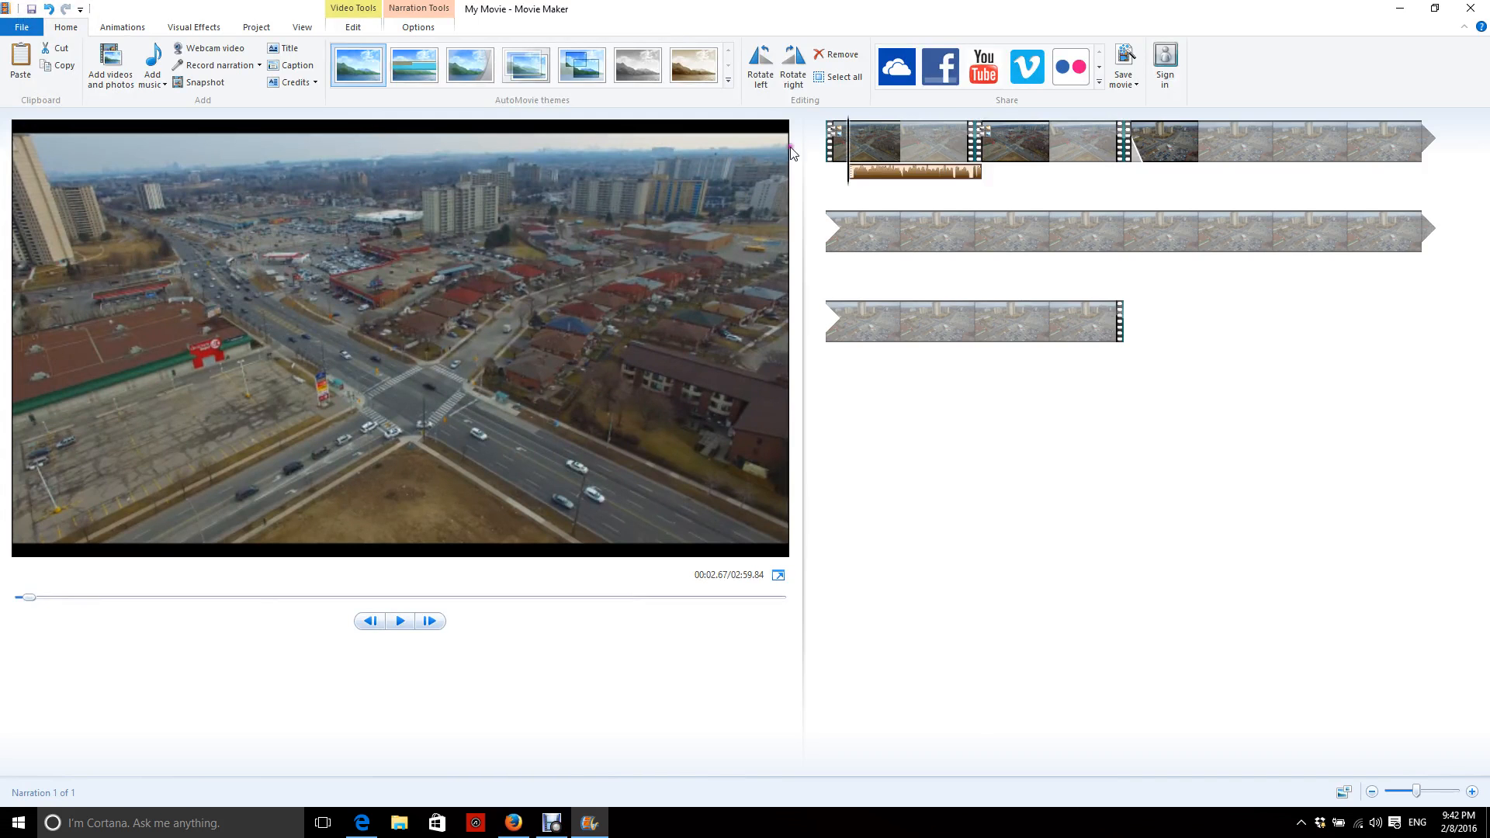
Play back a few seconds of the recorded narration, then undo adding it to the movie
left_click(400, 622)
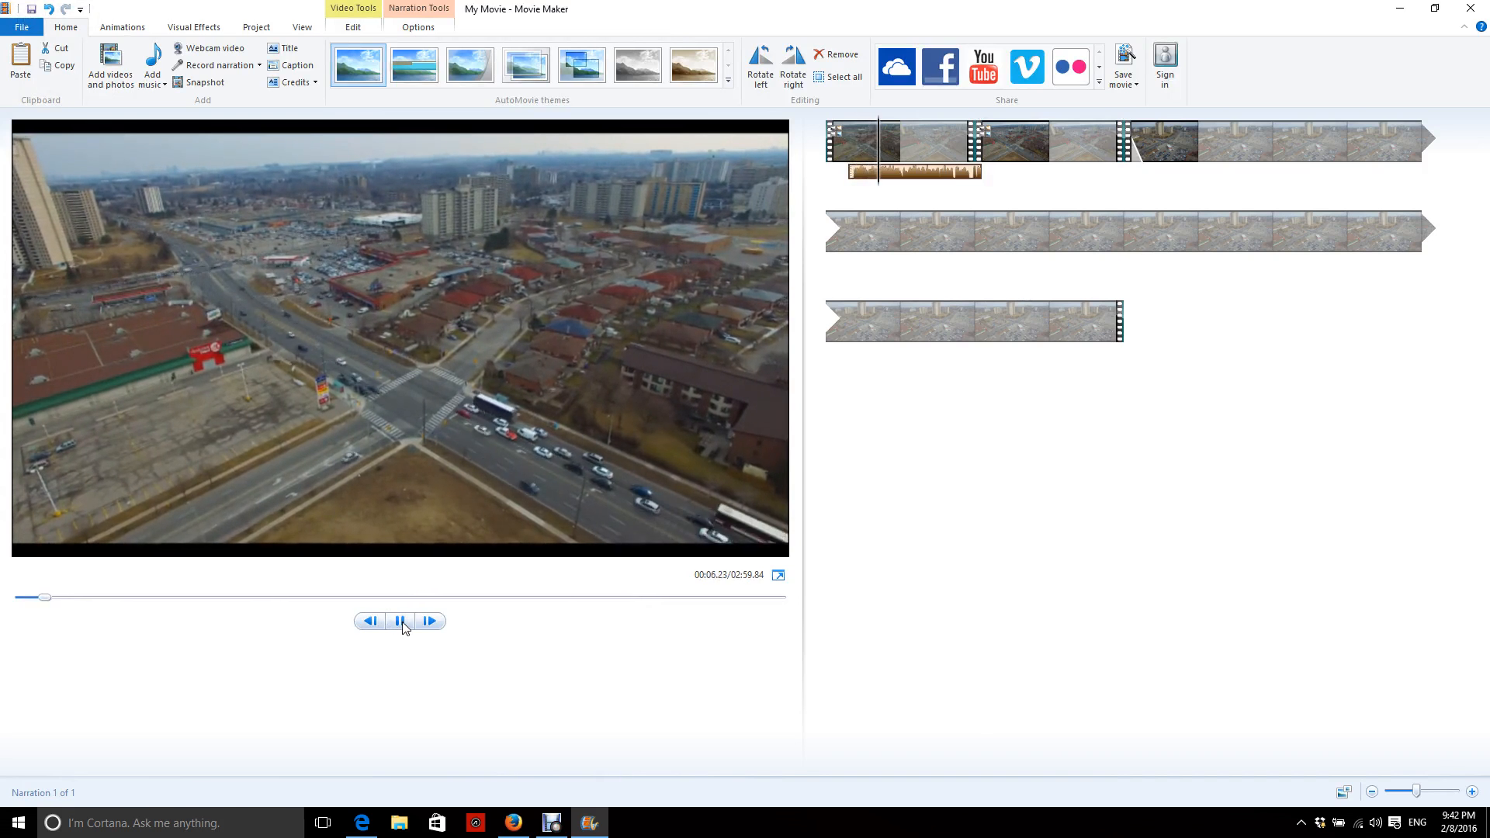
left_click(402, 623)
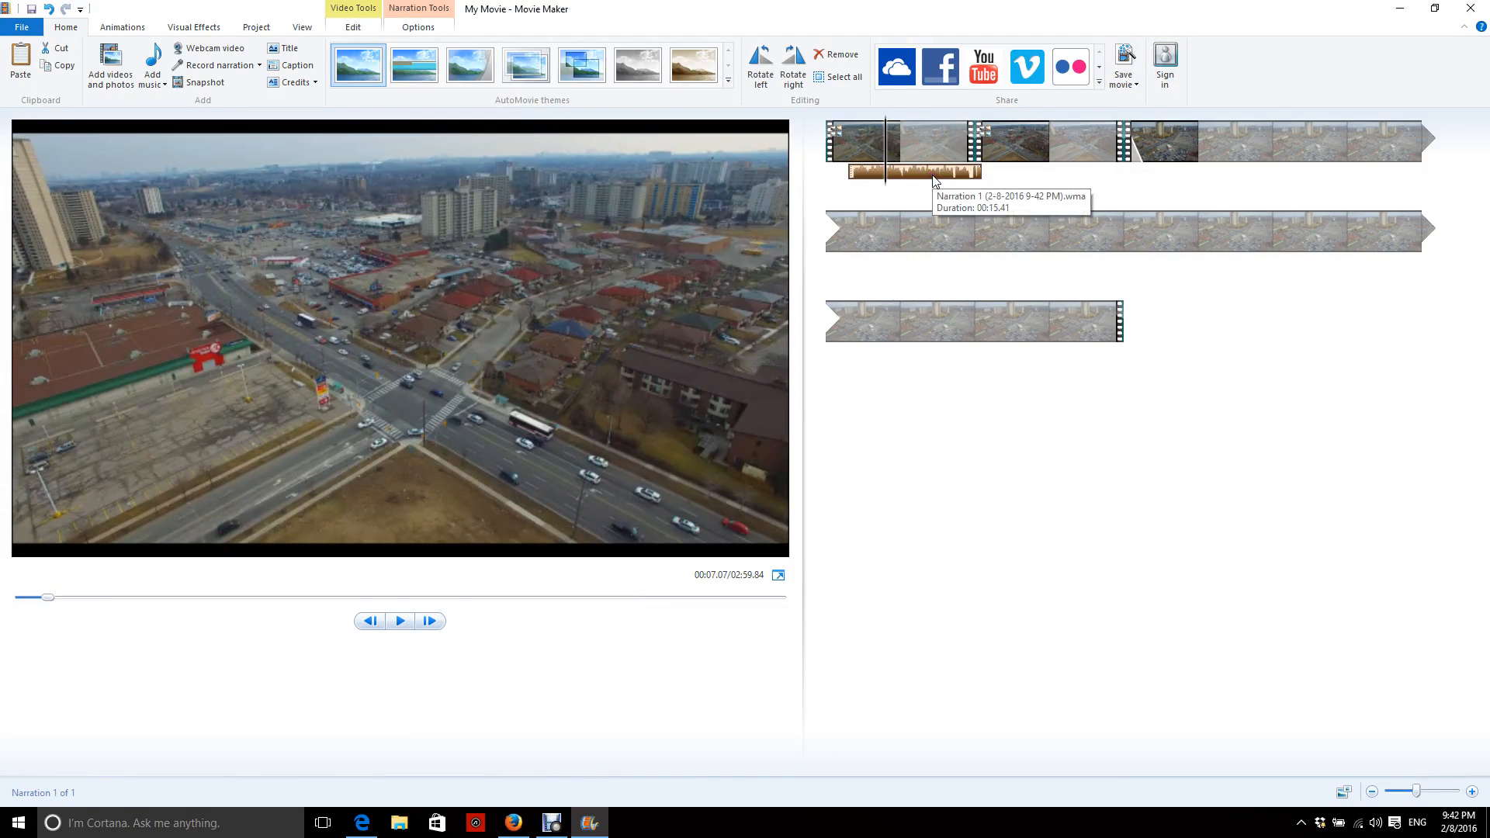
left_click(49, 9)
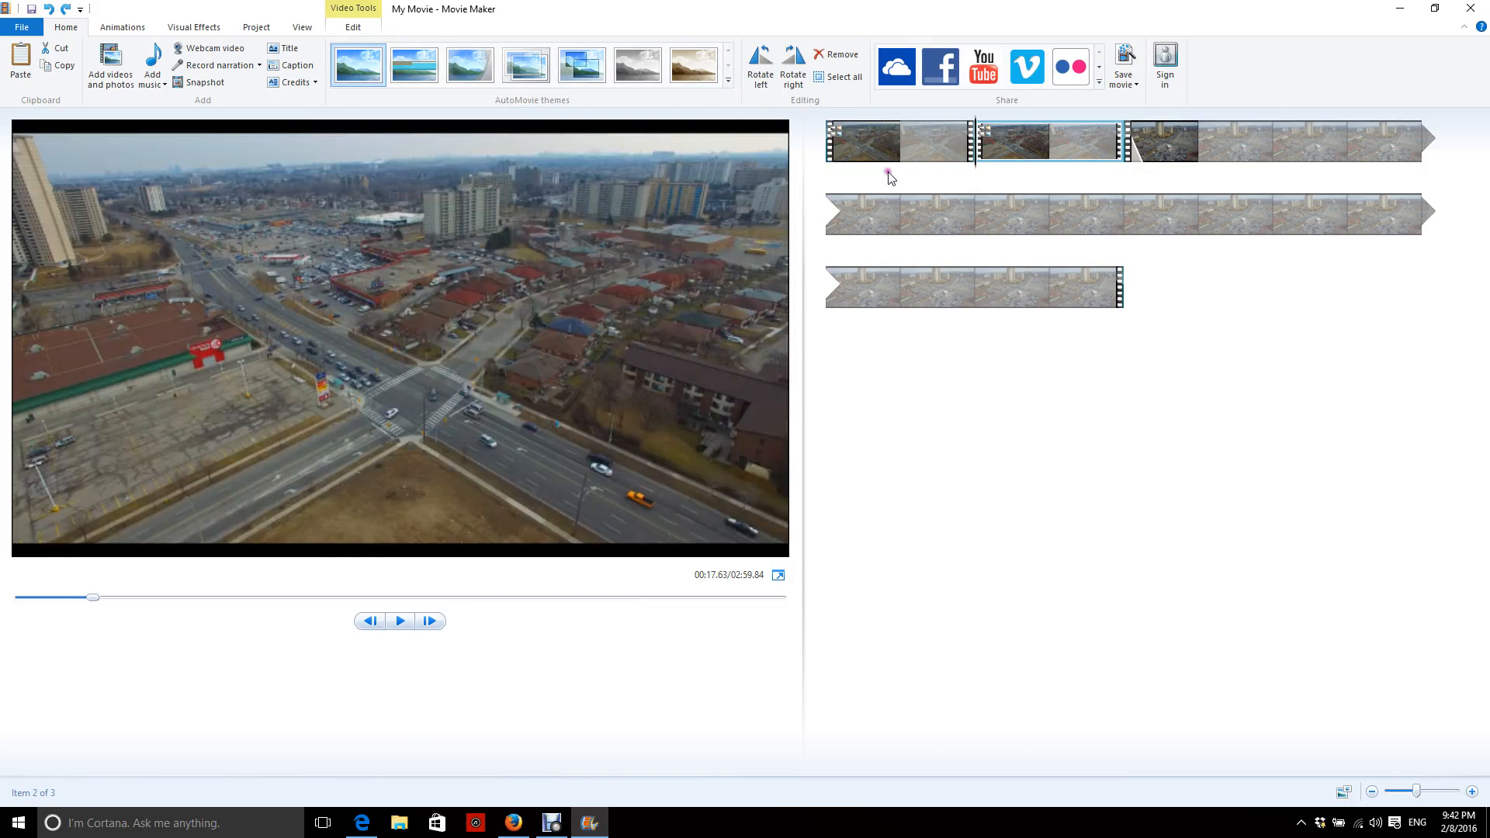
Return the playhead to the movie's start and open Free Music Archive to find new music online
left_click_drag(969, 167, 800, 189)
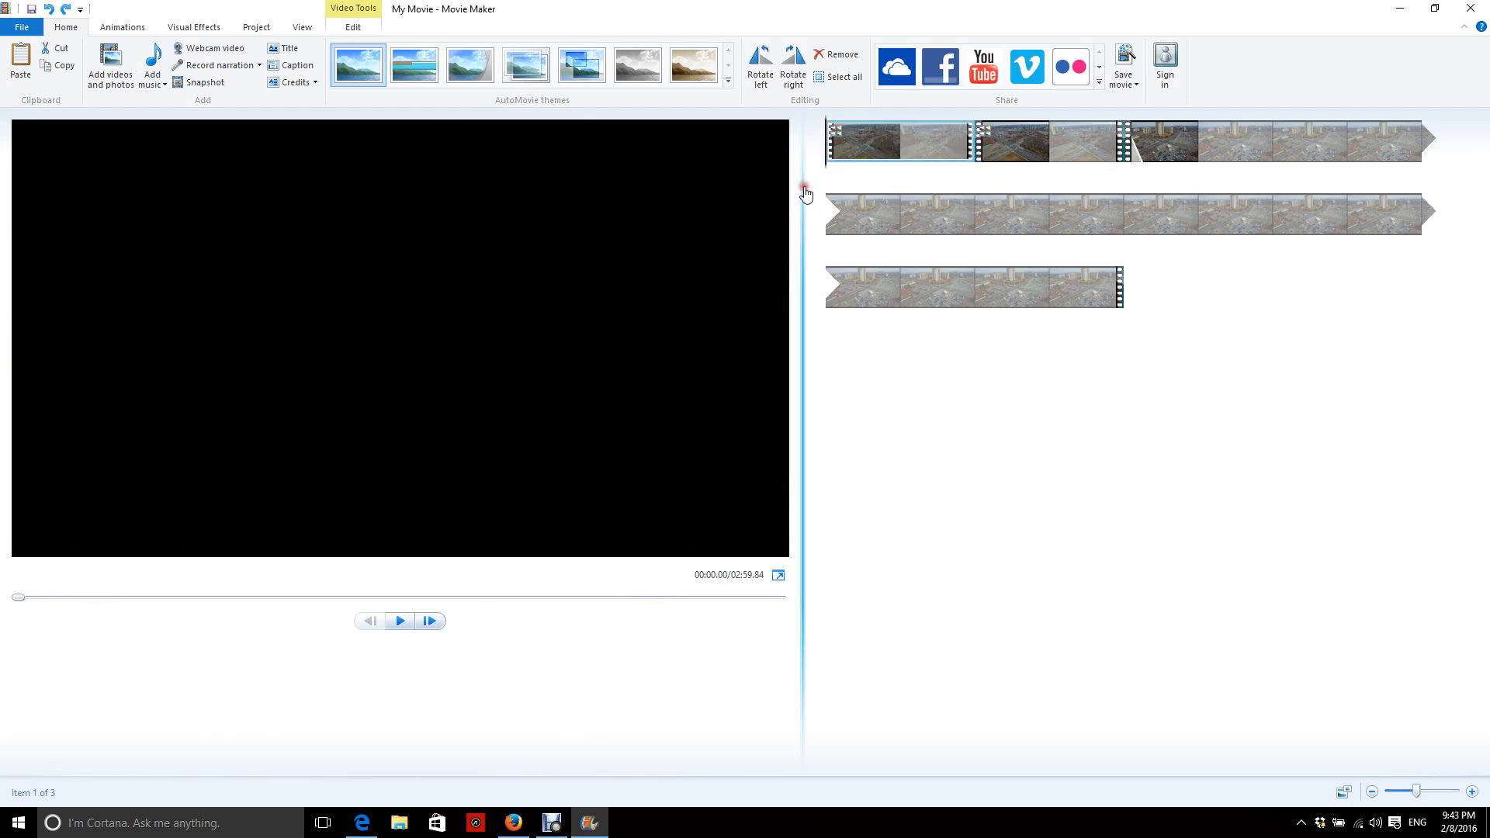
left_click(159, 89)
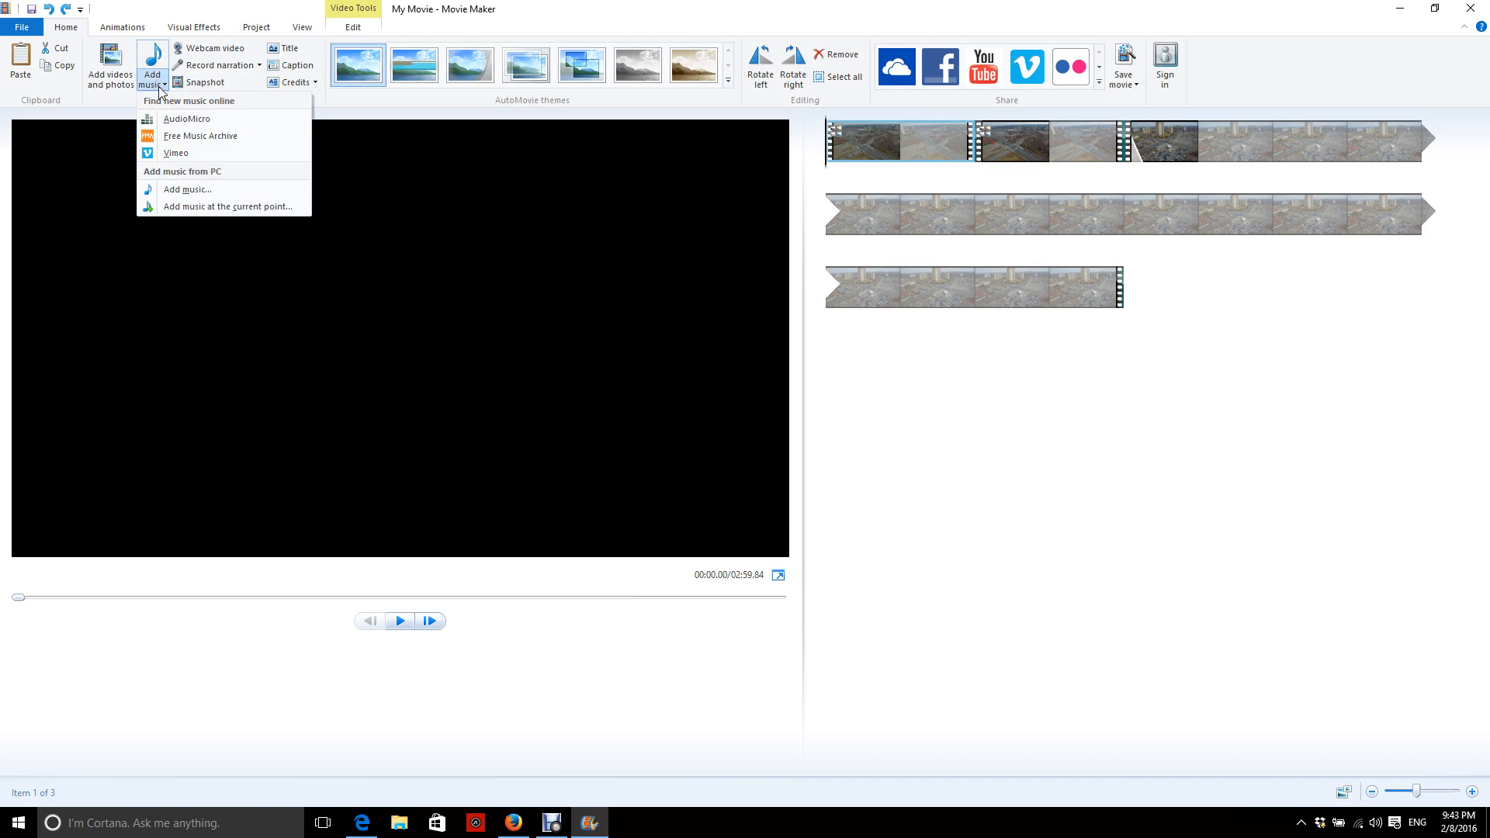
left_click(200, 136)
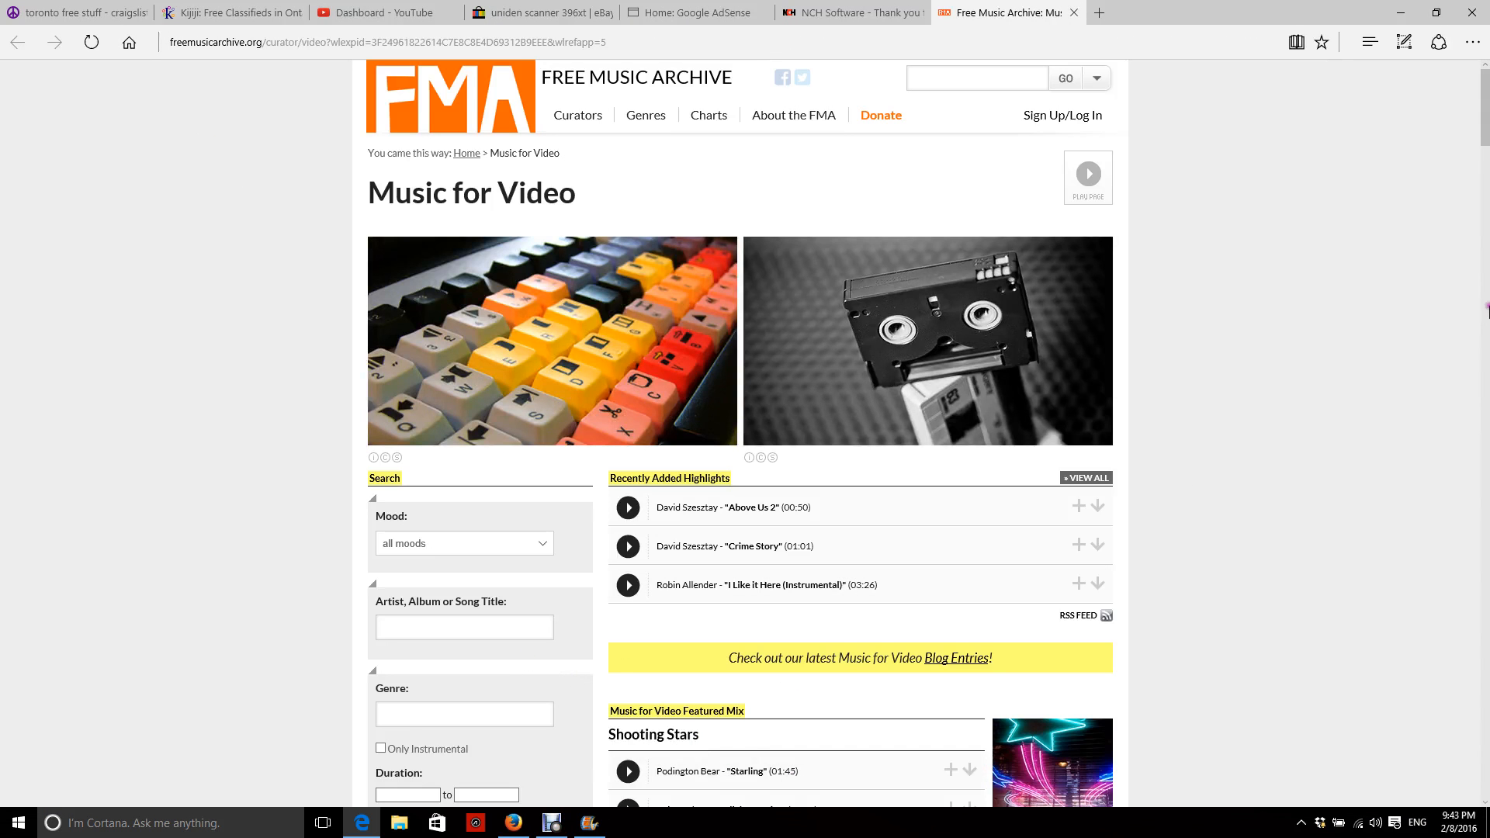
Search for tracks after toggling the Creative Commons license, Public Domain and commercial-use filters, and play "Lift-off" from the results
left_click_drag(1487, 131, 1486, 195)
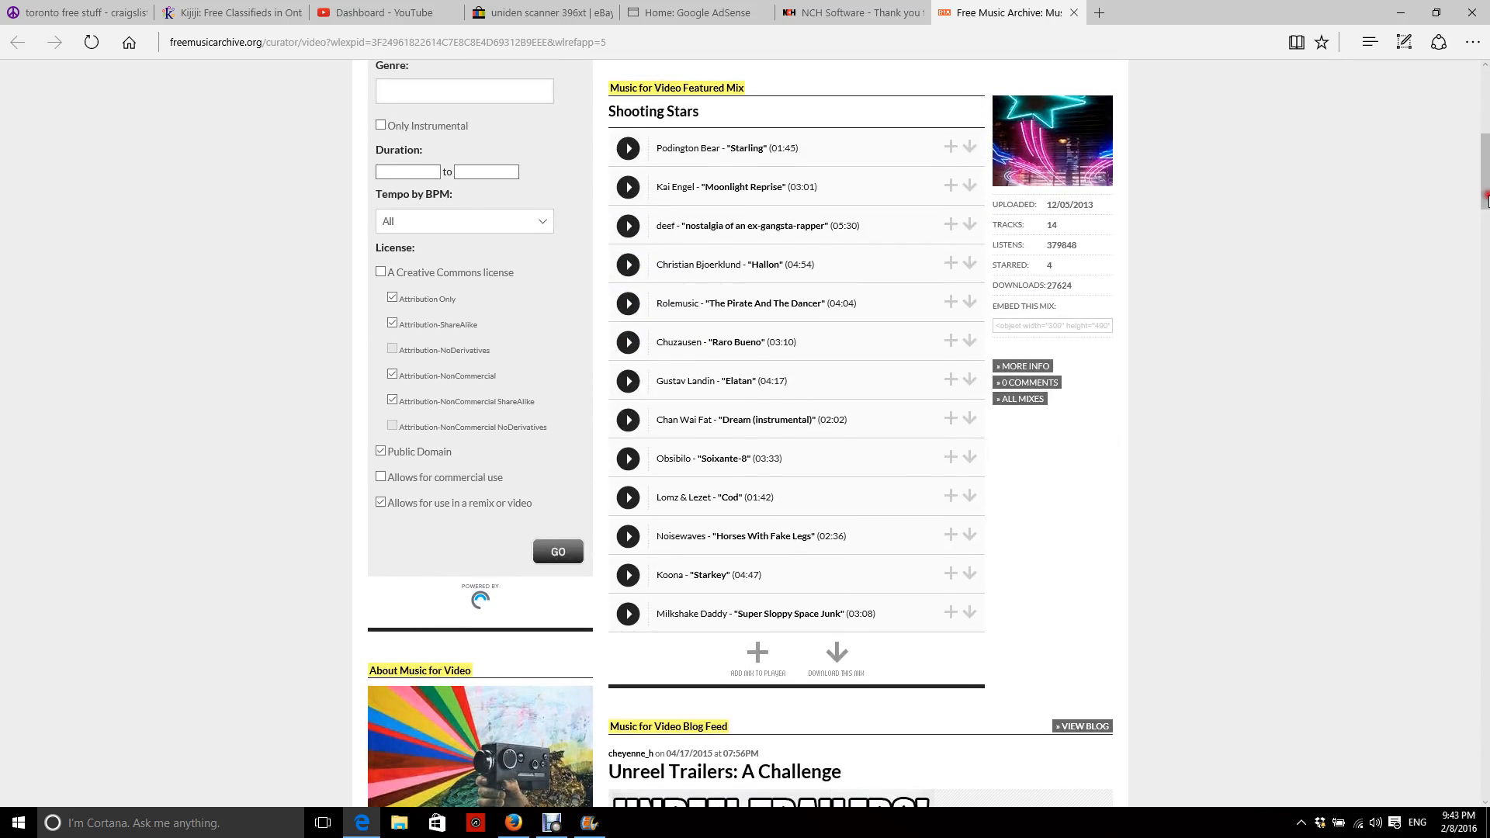
left_click(381, 271)
left_click(392, 452)
left_click(388, 475)
left_click(545, 561)
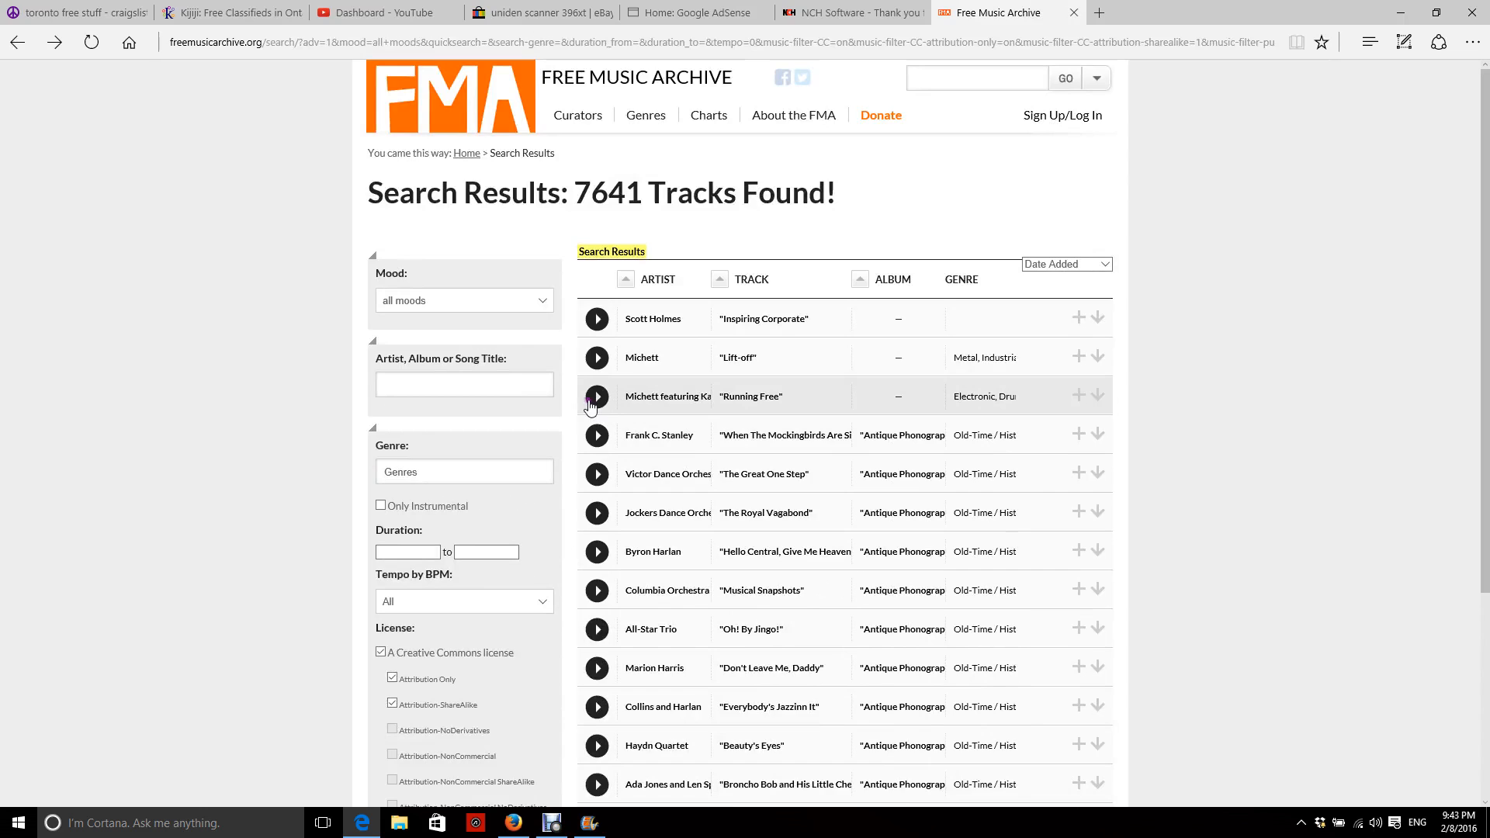
left_click(595, 356)
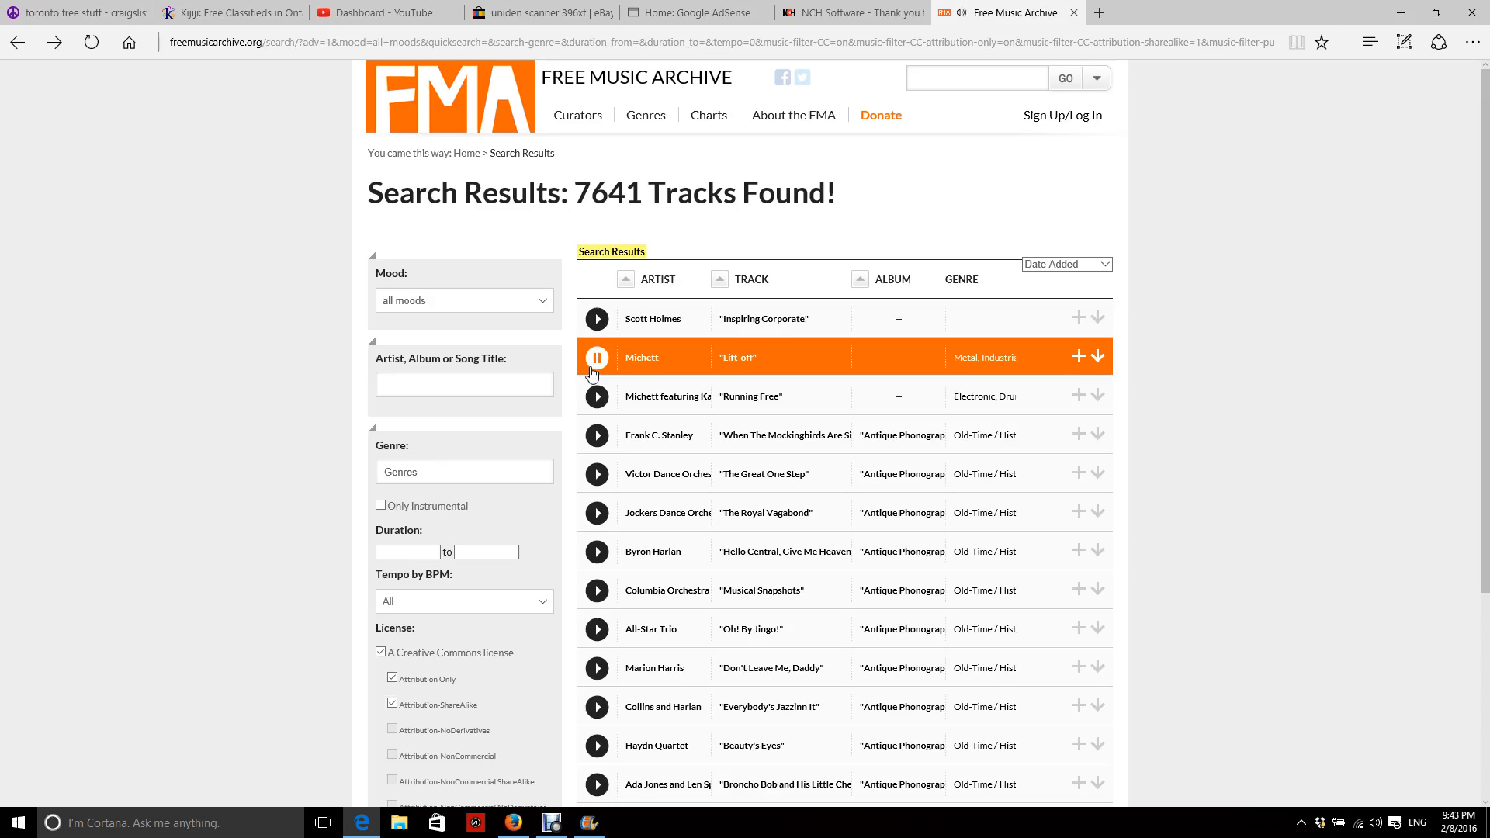
Stop the "Lift-off" track and briefly preview "Hello Central, Give Me Heaven" by Byron Harlan
left_click(594, 365)
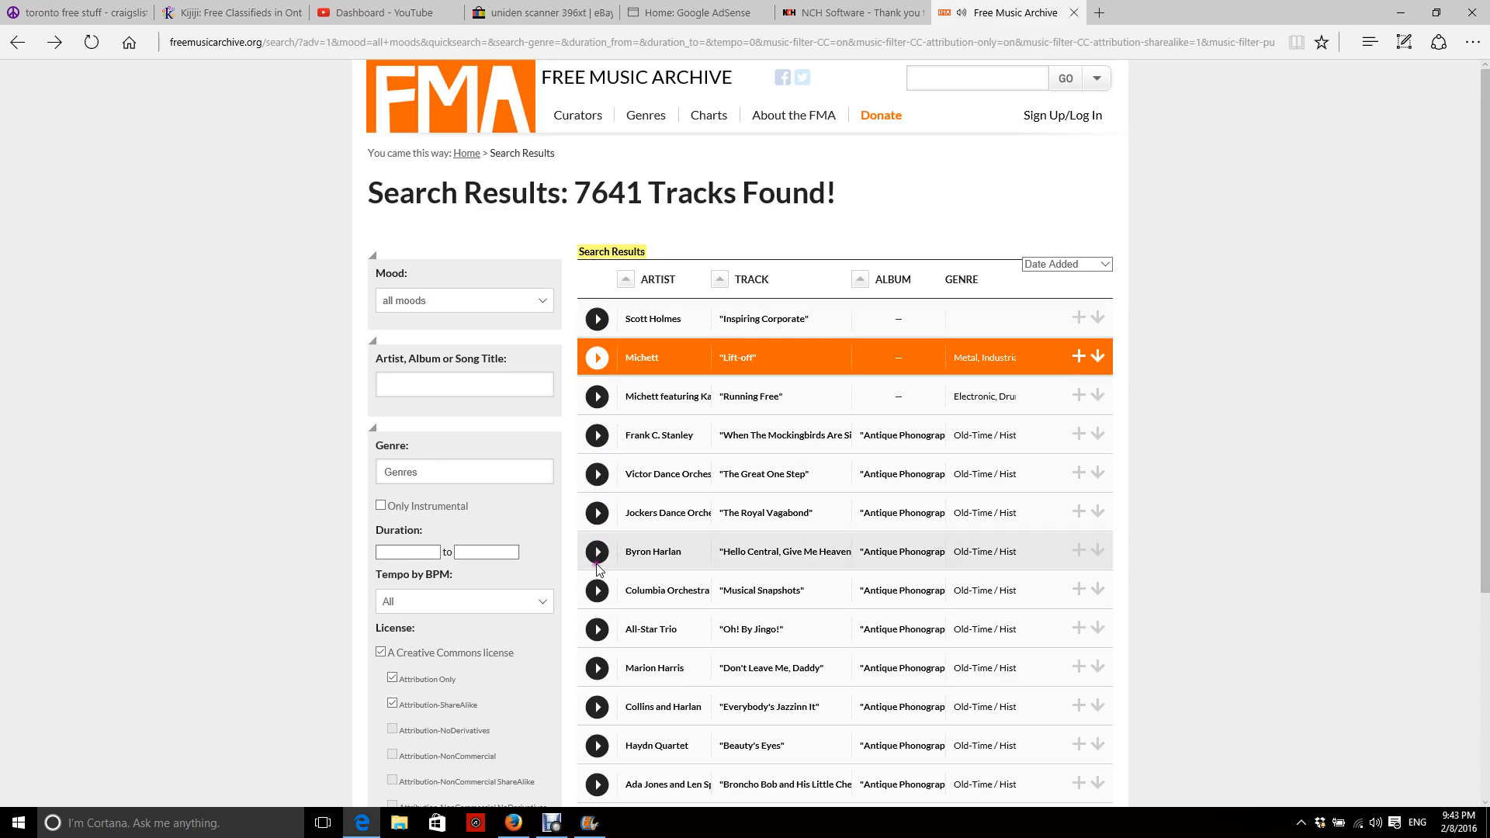
left_click(598, 553)
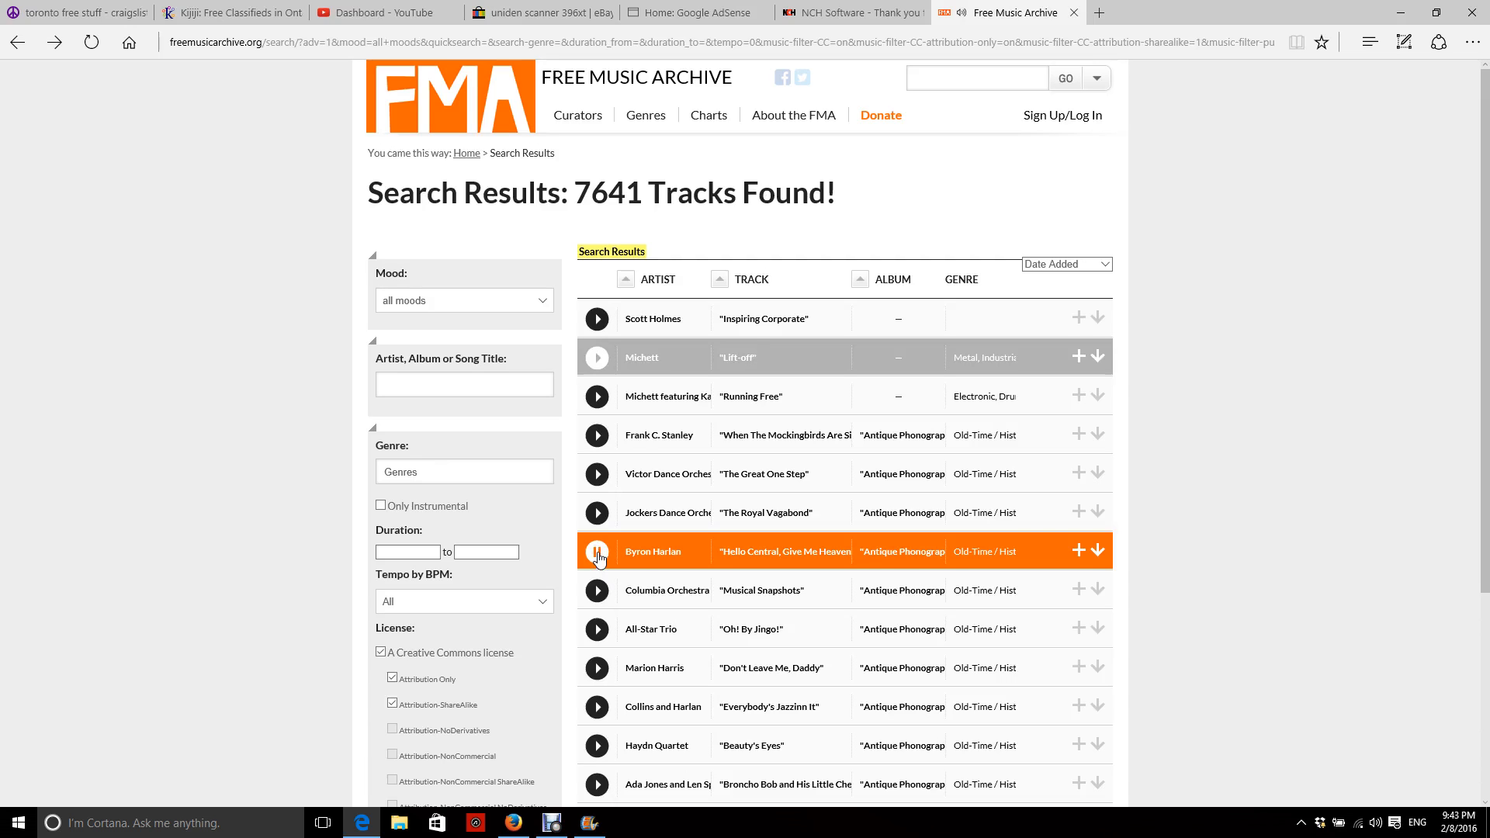
left_click(598, 557)
Return to Movie Maker, add bensound-happiness from Downloads as the movie's music, and play the first two seconds
left_click(1400, 13)
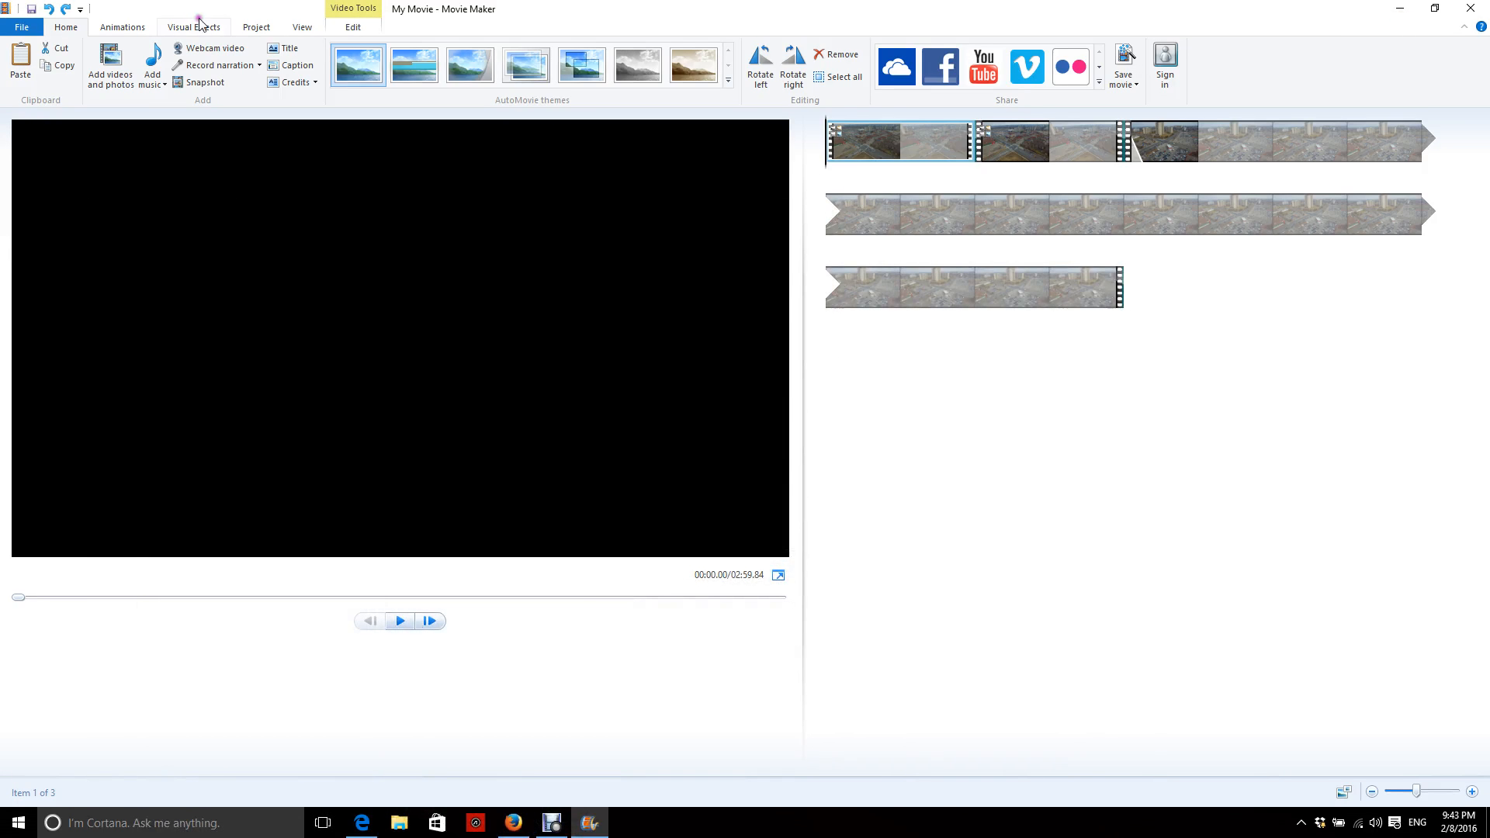
left_click(148, 50)
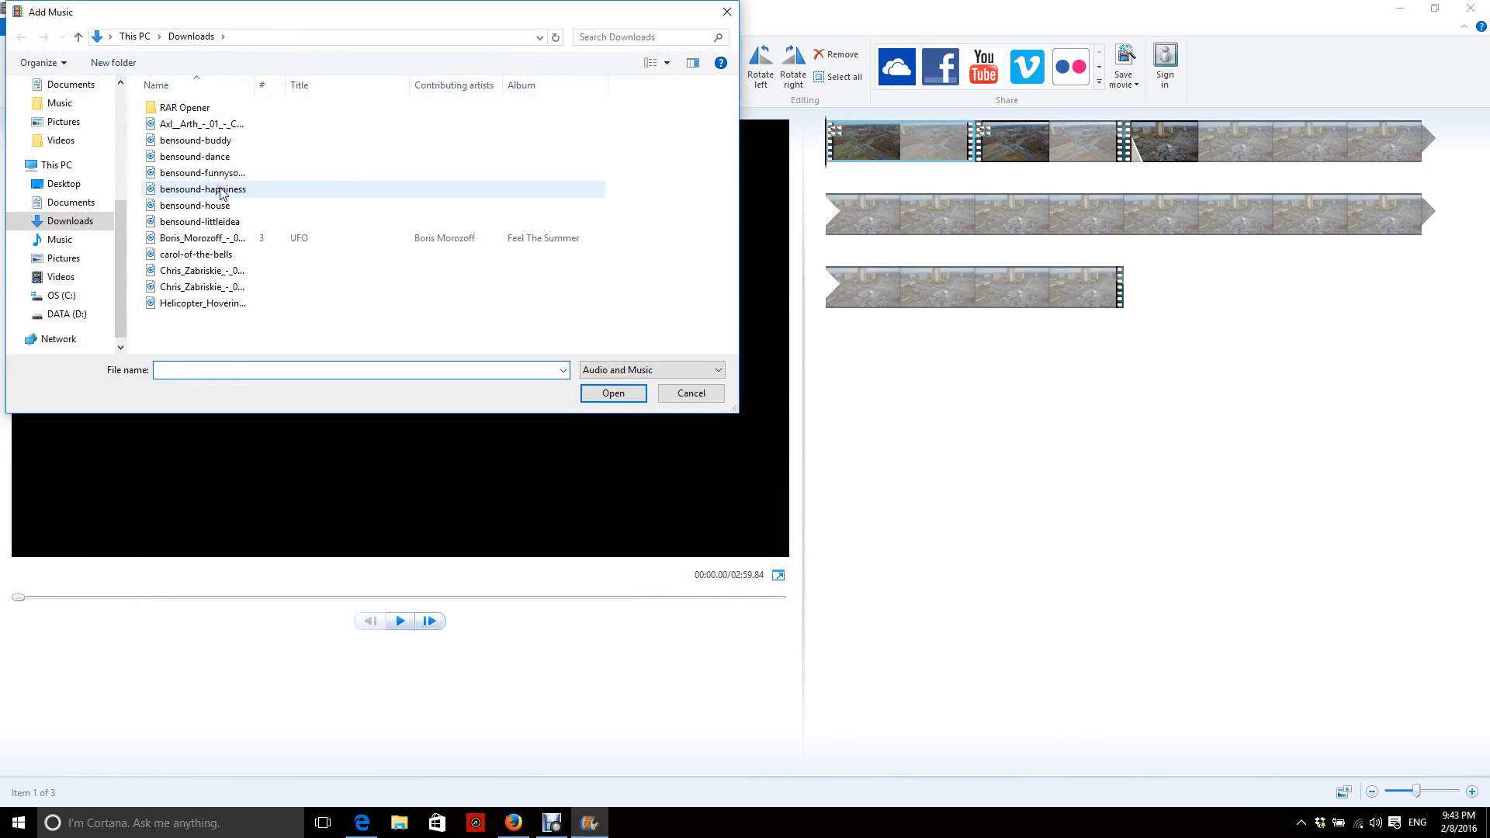
double_click(222, 191)
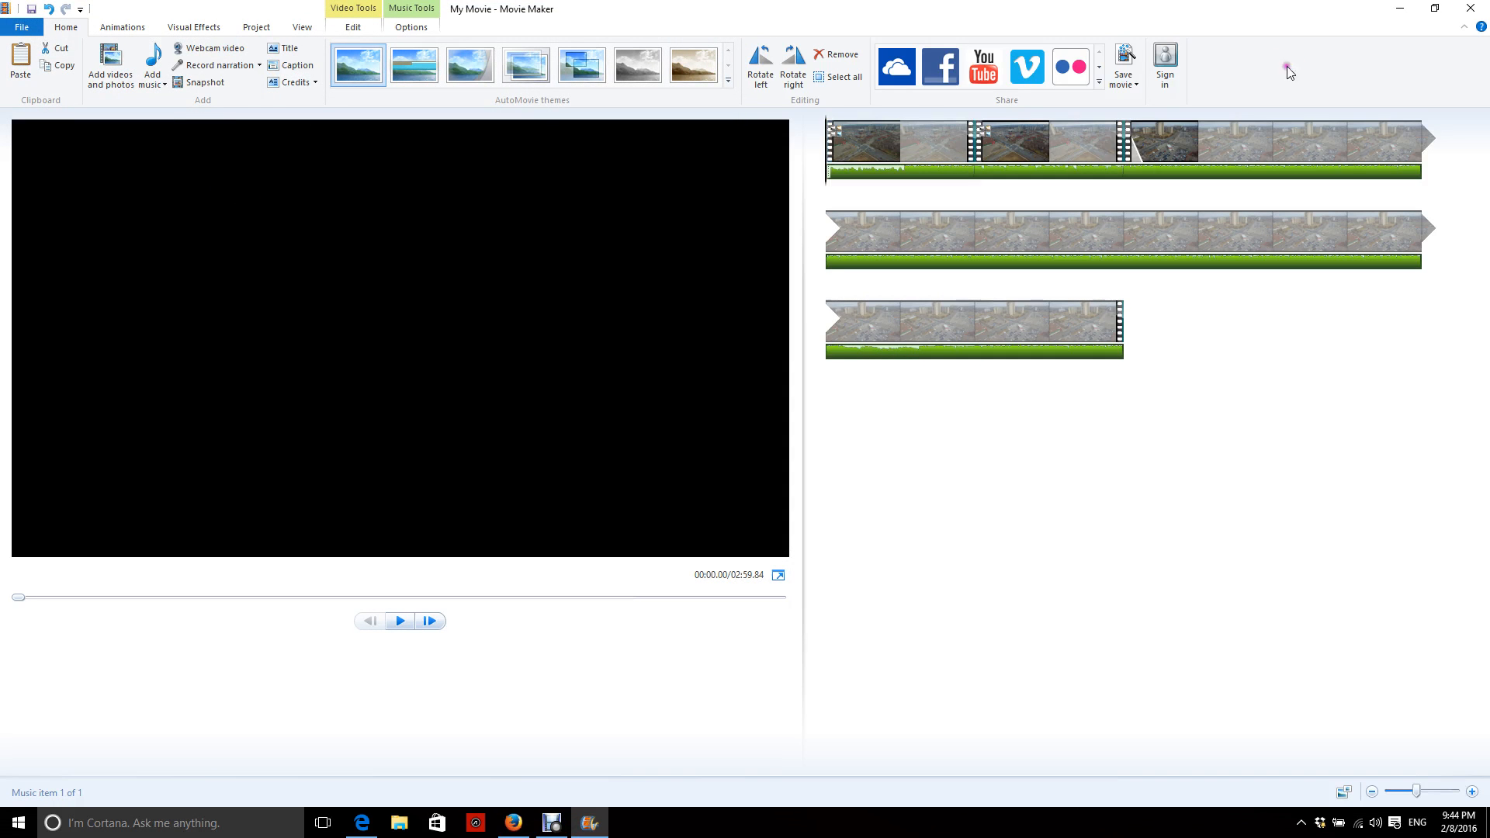
left_click(402, 621)
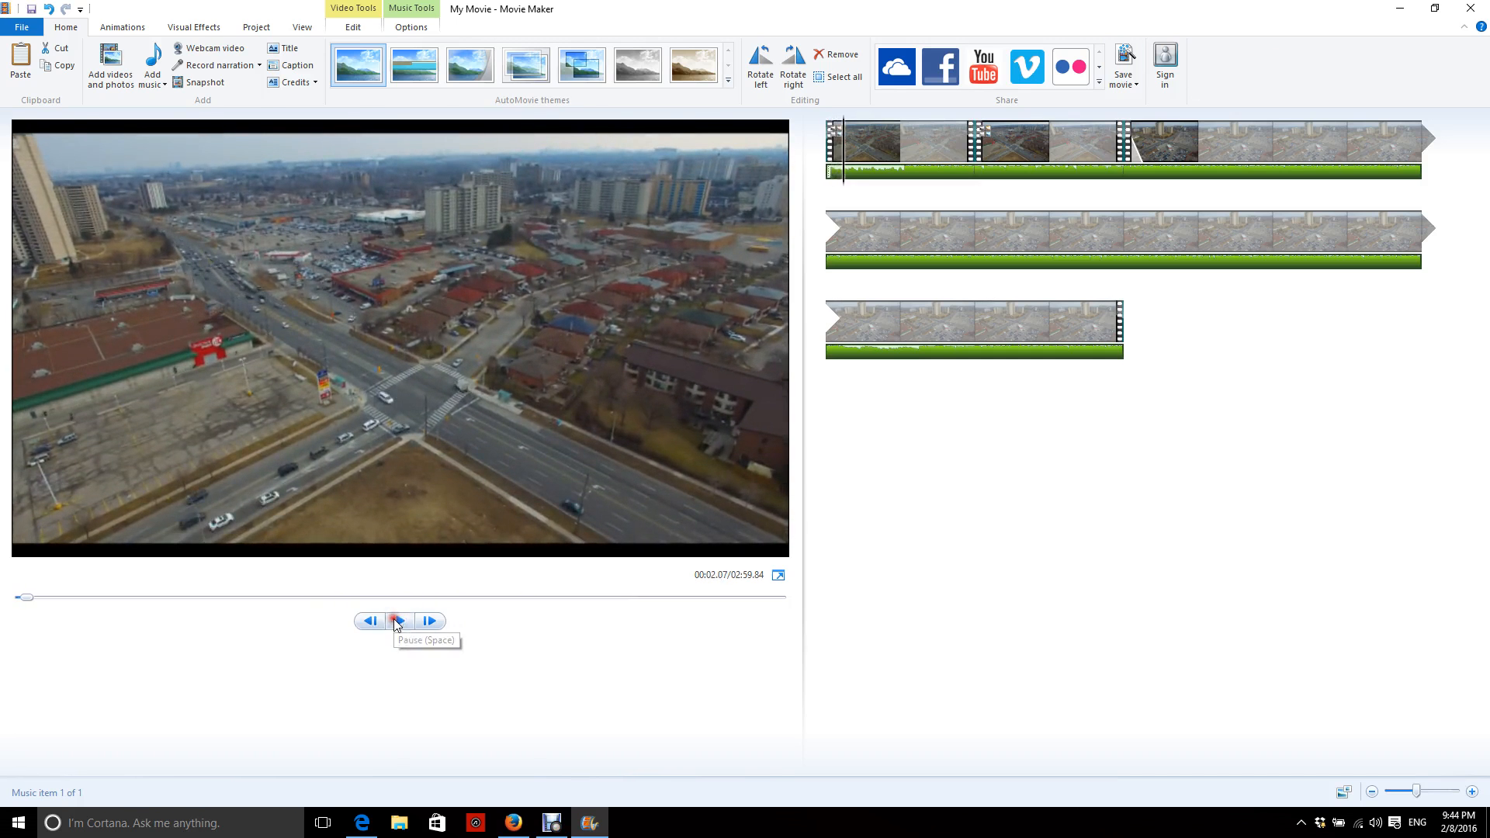
left_click(398, 623)
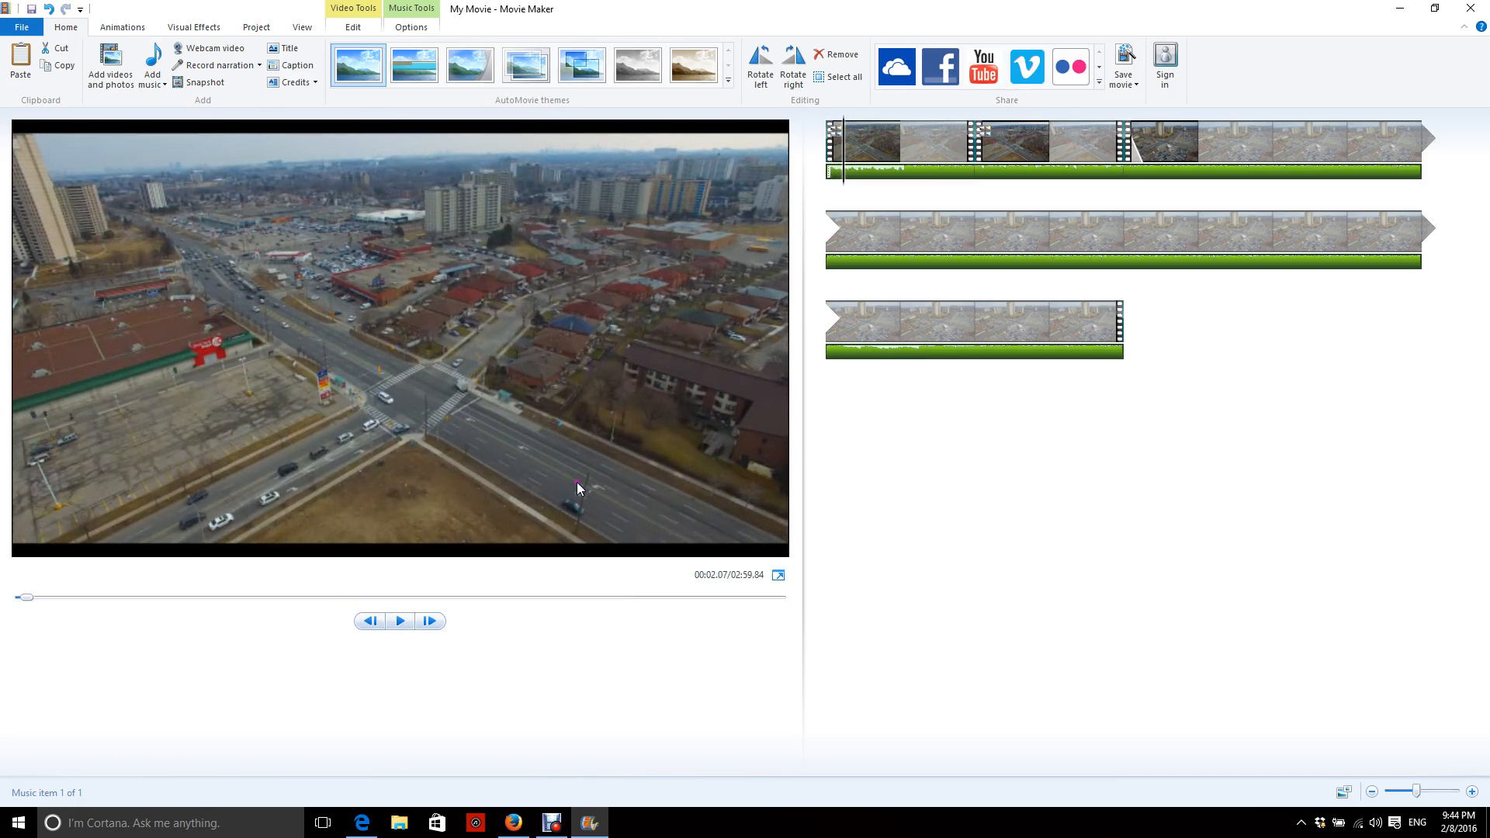
Lower the music volume below its middle setting and play the first few seconds of the movie to check it
left_click(835, 176)
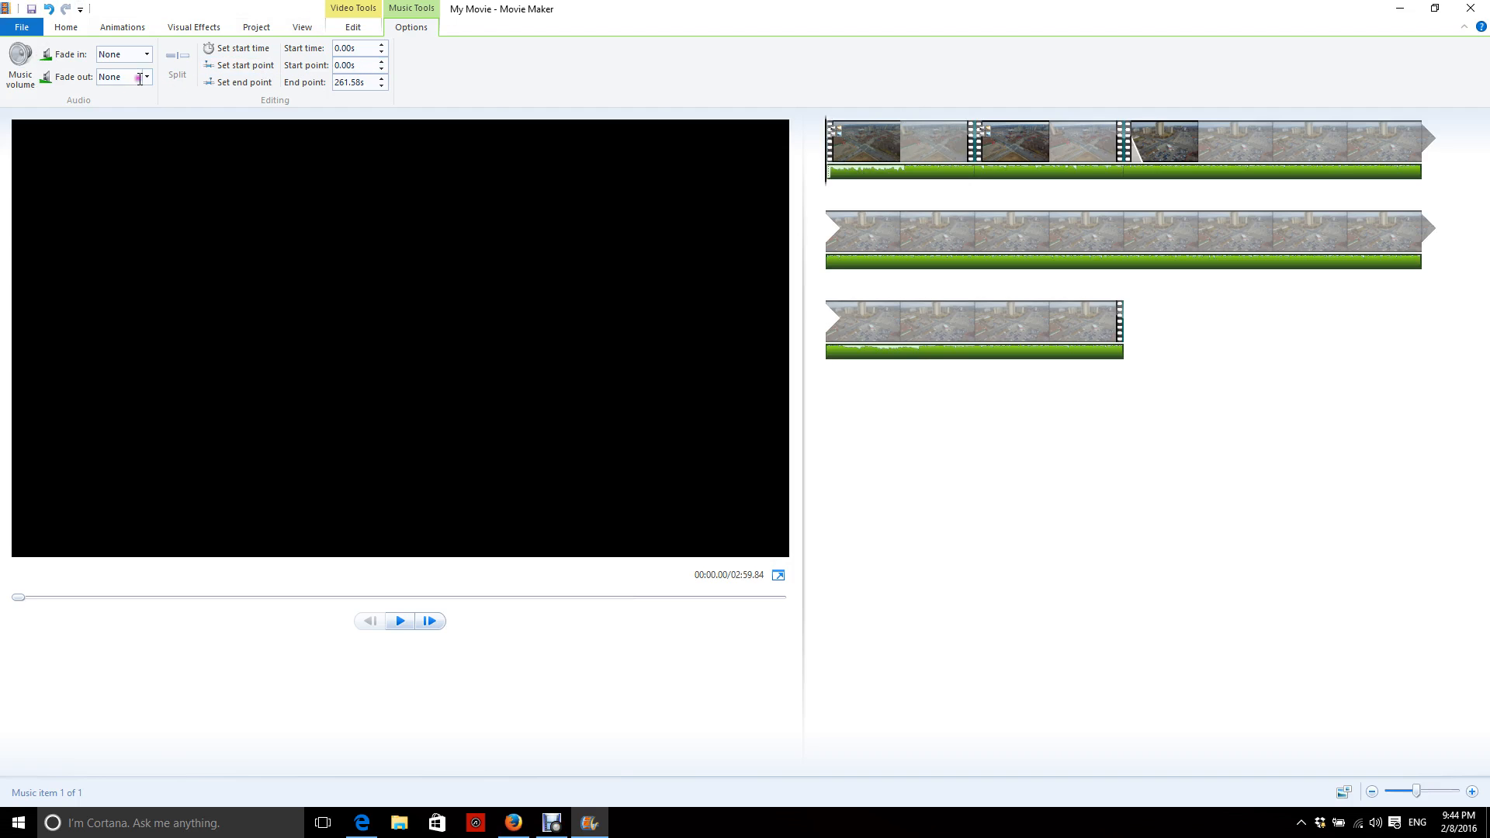
left_click(22, 75)
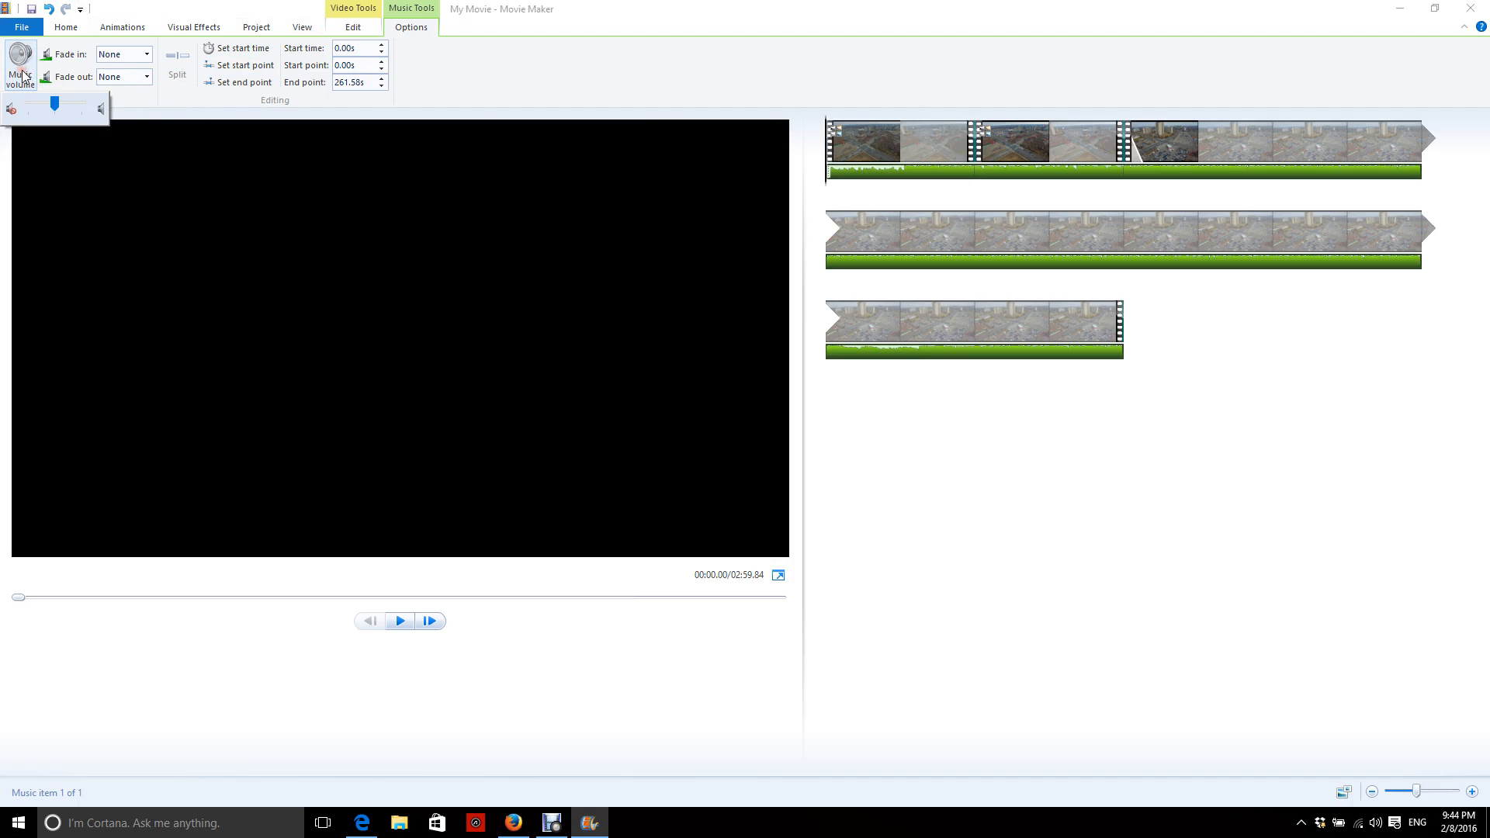
left_click_drag(60, 110, 39, 105)
left_click(400, 621)
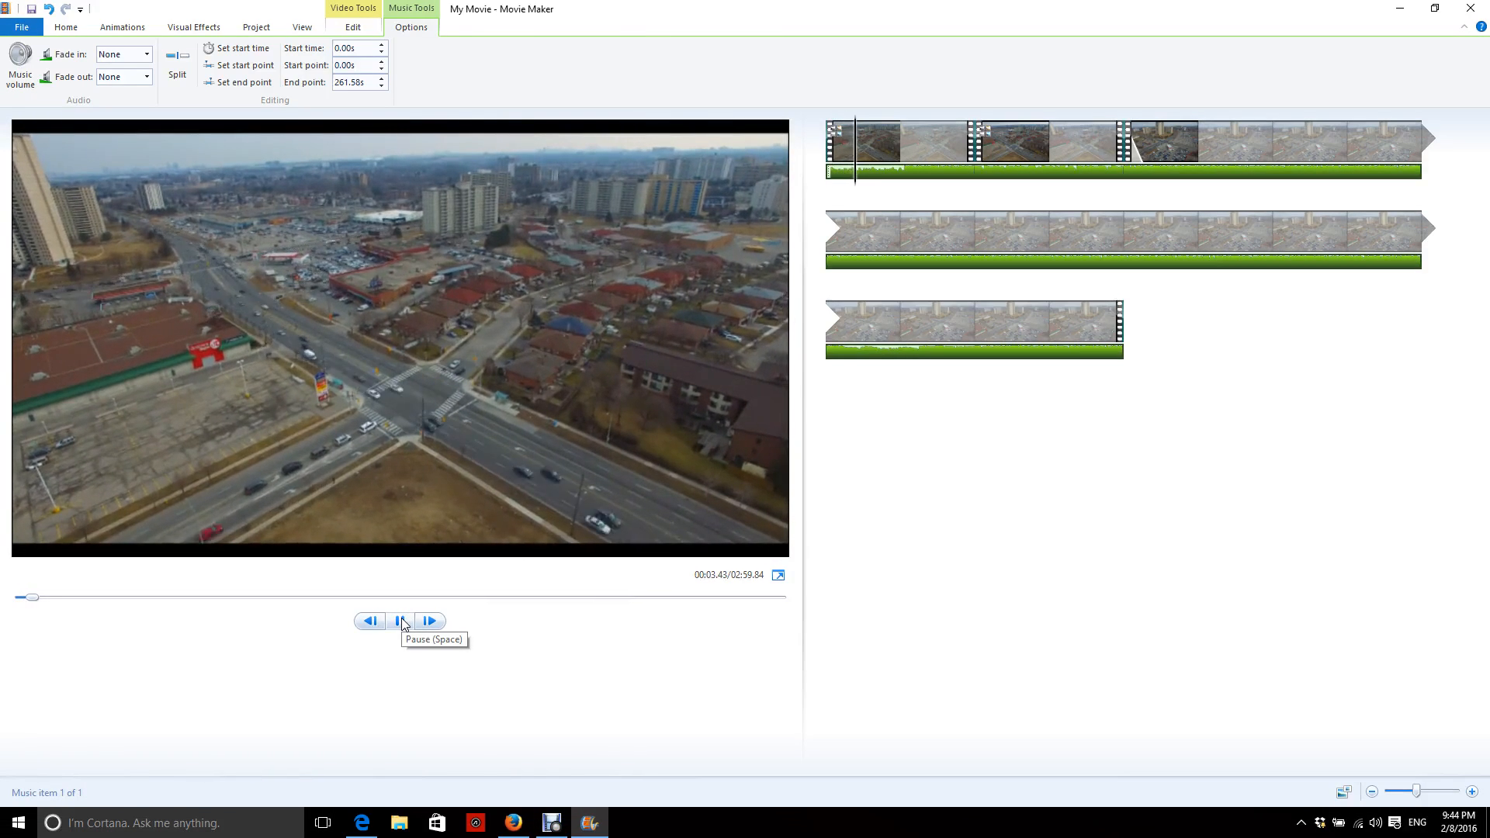
left_click(401, 621)
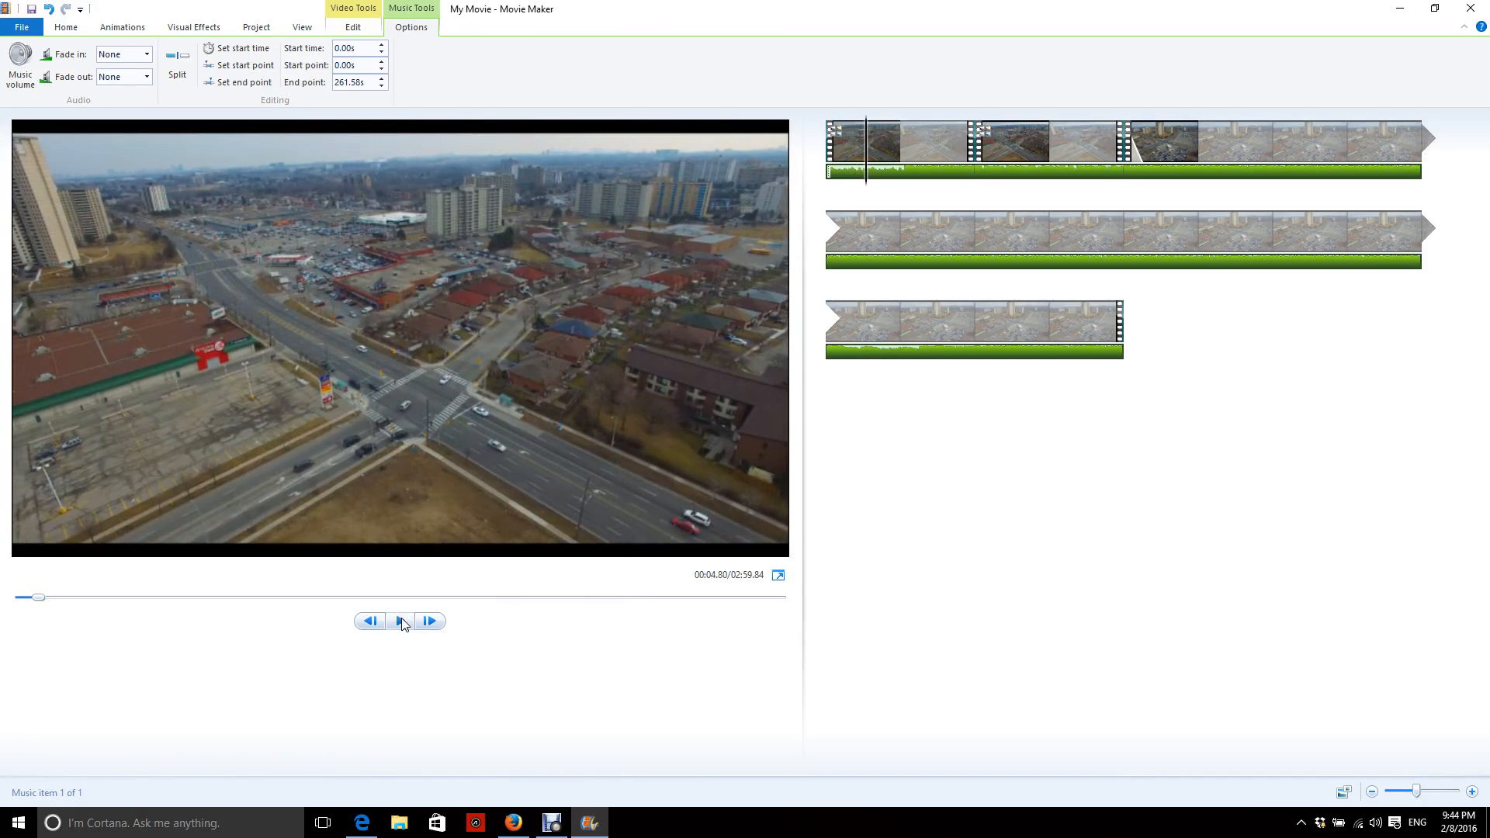
Set the music's fade in to Medium and play the movie from the start to about 00:31.50
left_click(147, 54)
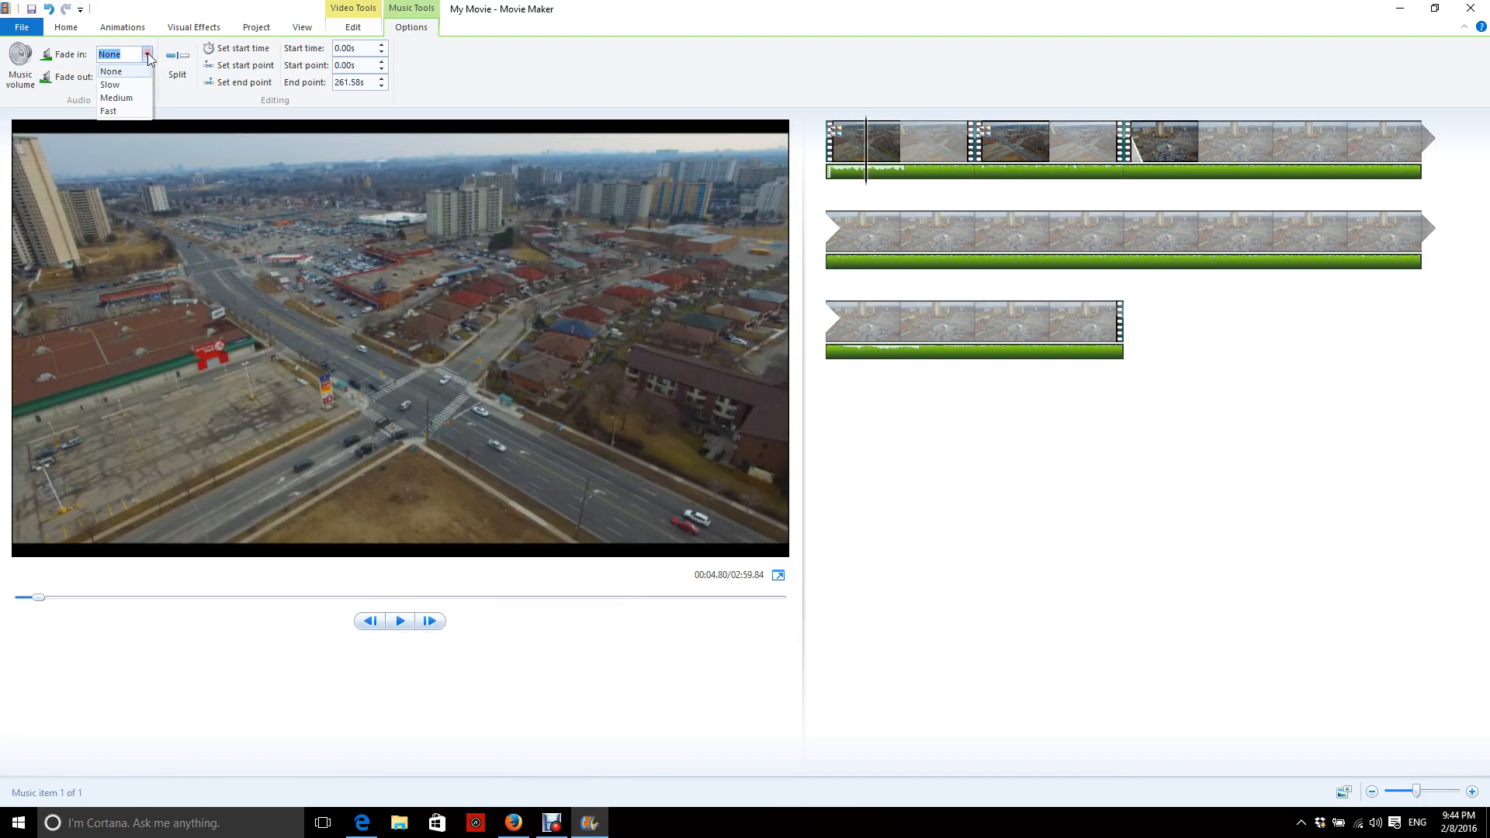
left_click(143, 109)
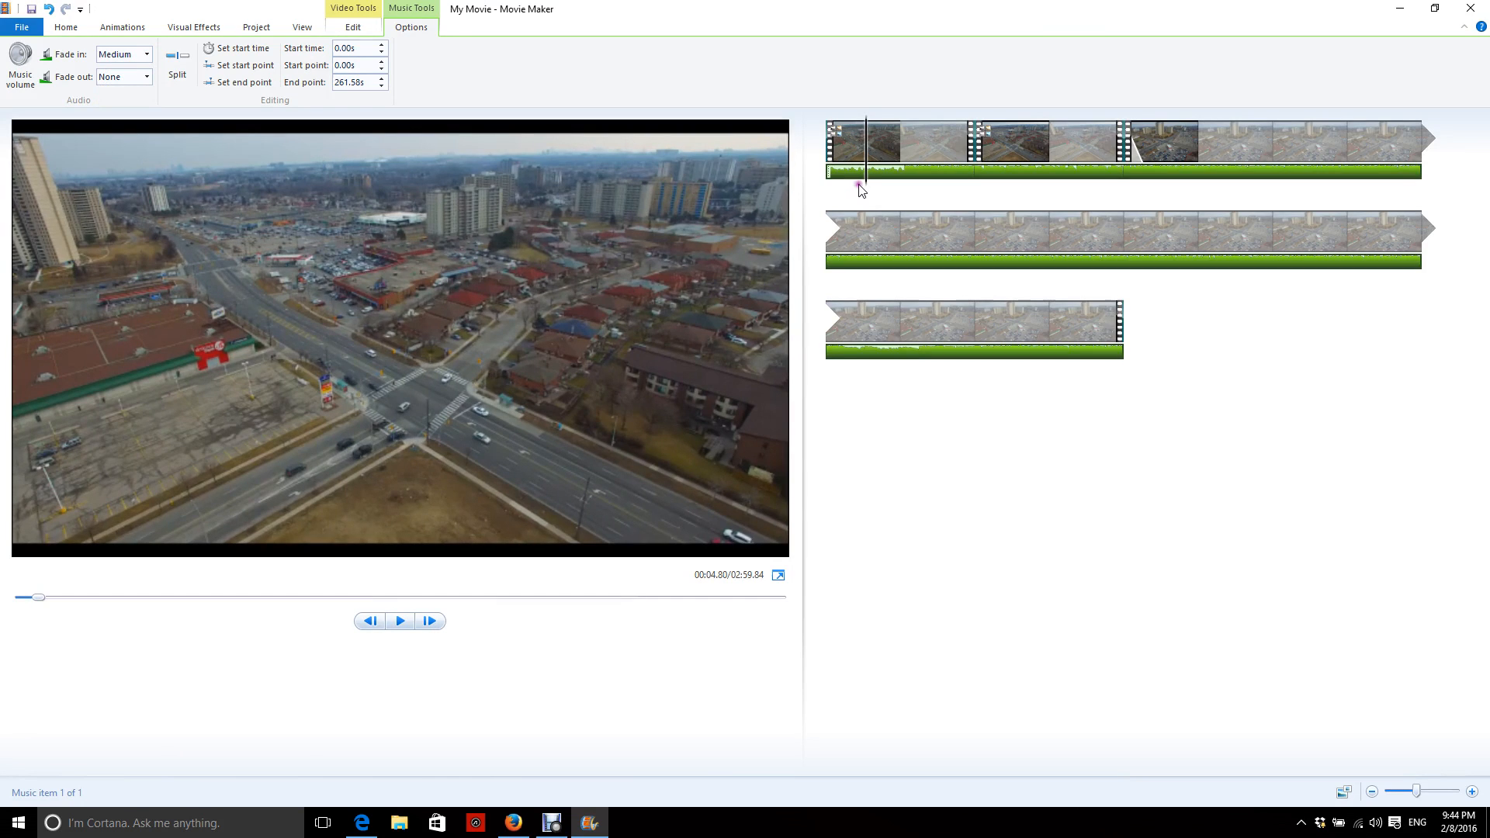
left_click_drag(865, 183, 772, 192)
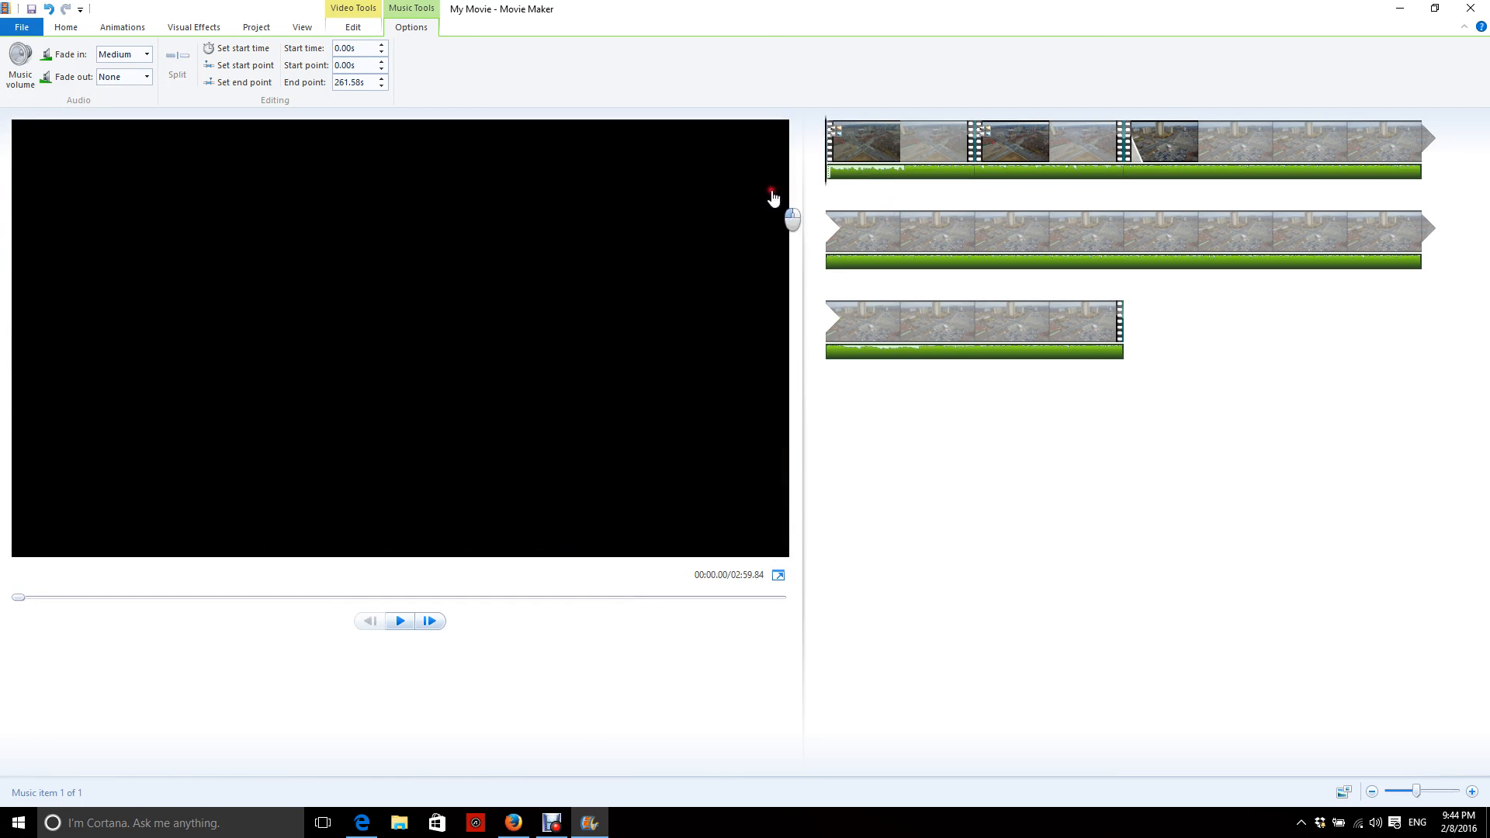
left_click(401, 621)
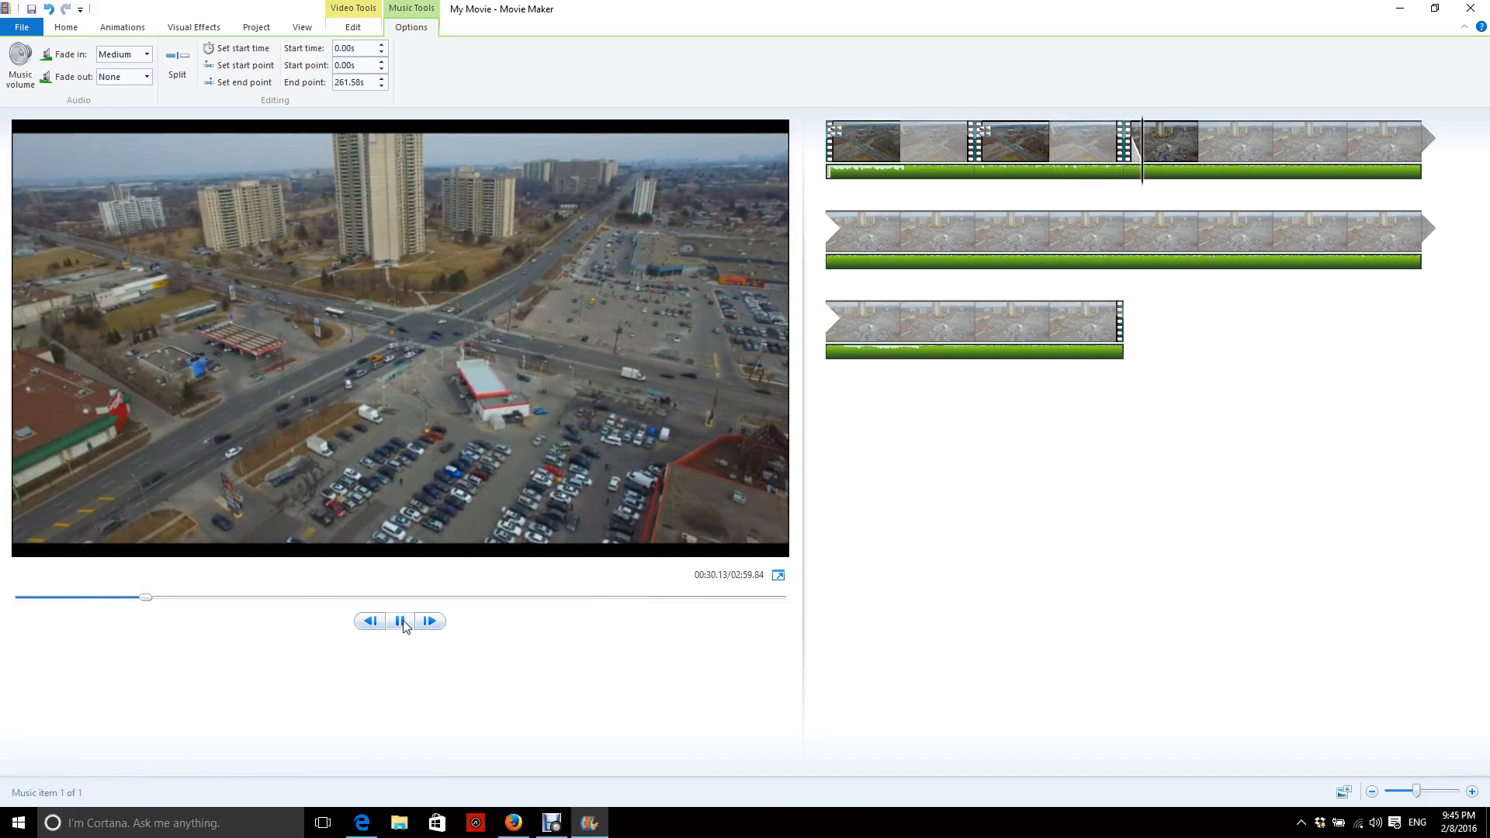
left_click(402, 621)
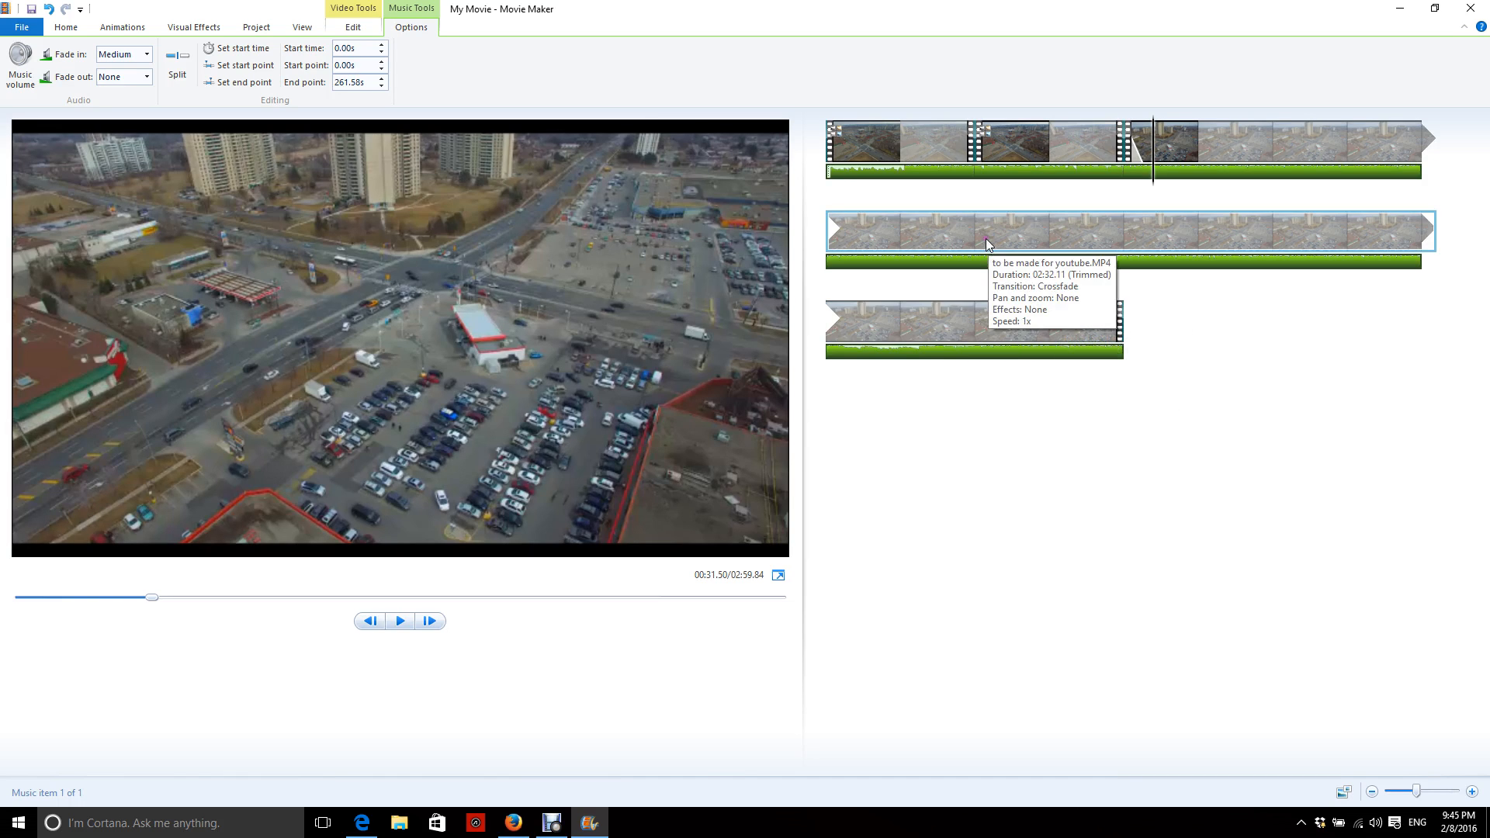
Look over the transition and pan-and-zoom effects and the available Save movie settings, including the high-definition display preset
left_click(111, 27)
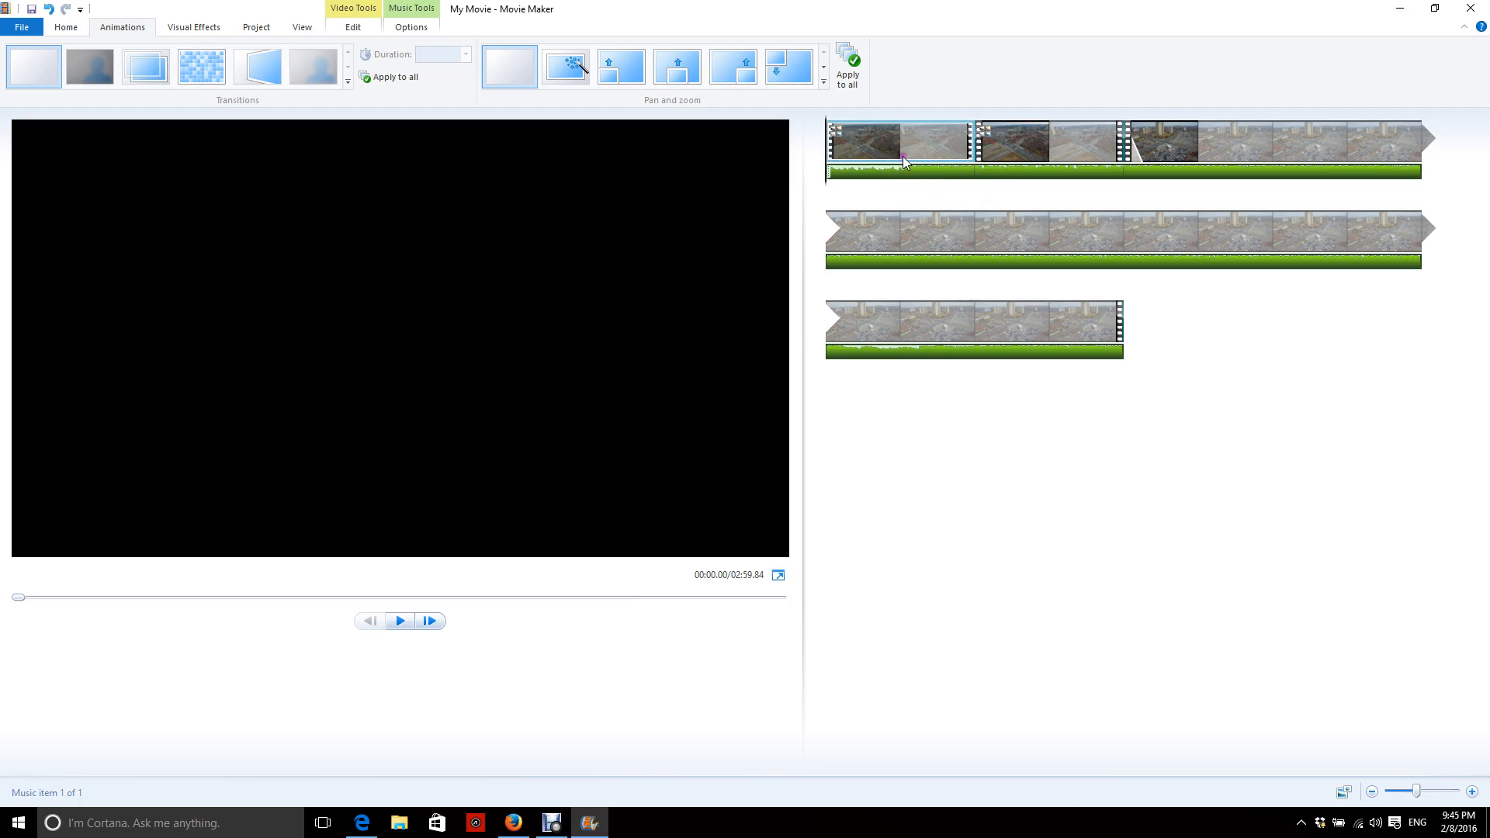
mouse_move(905, 160)
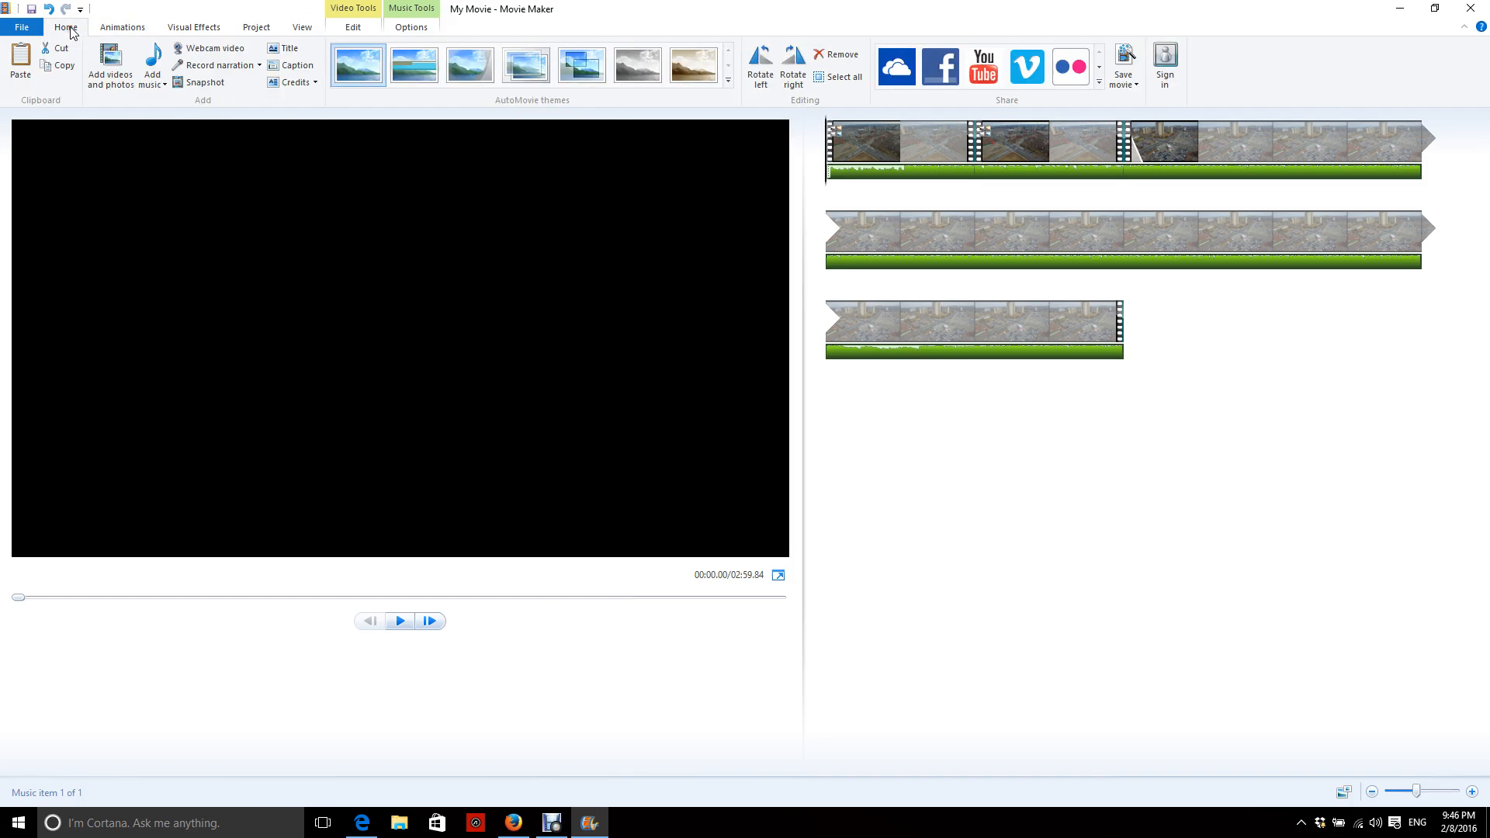
left_click(22, 26)
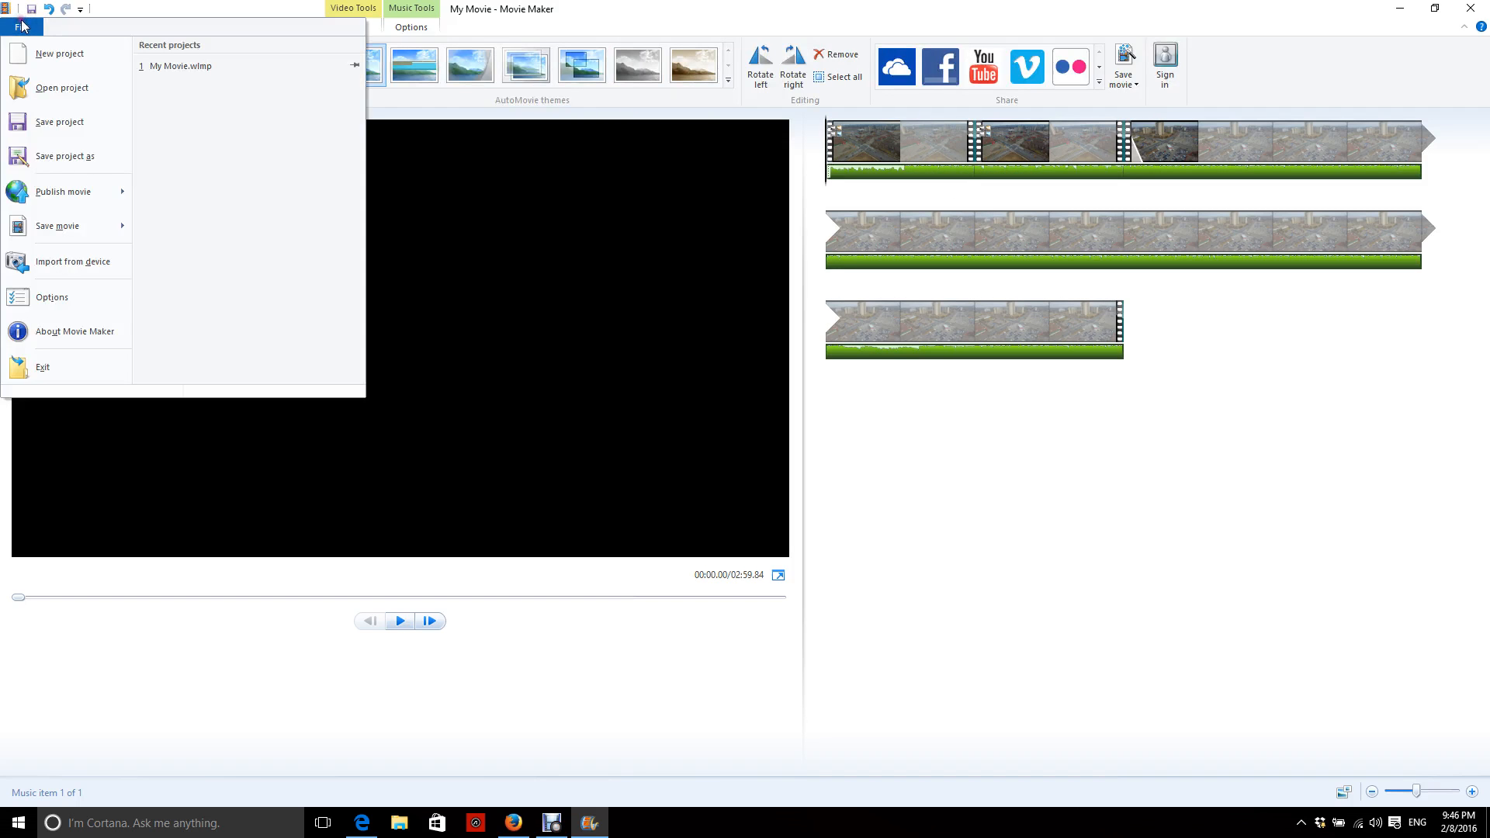
mouse_move(81, 242)
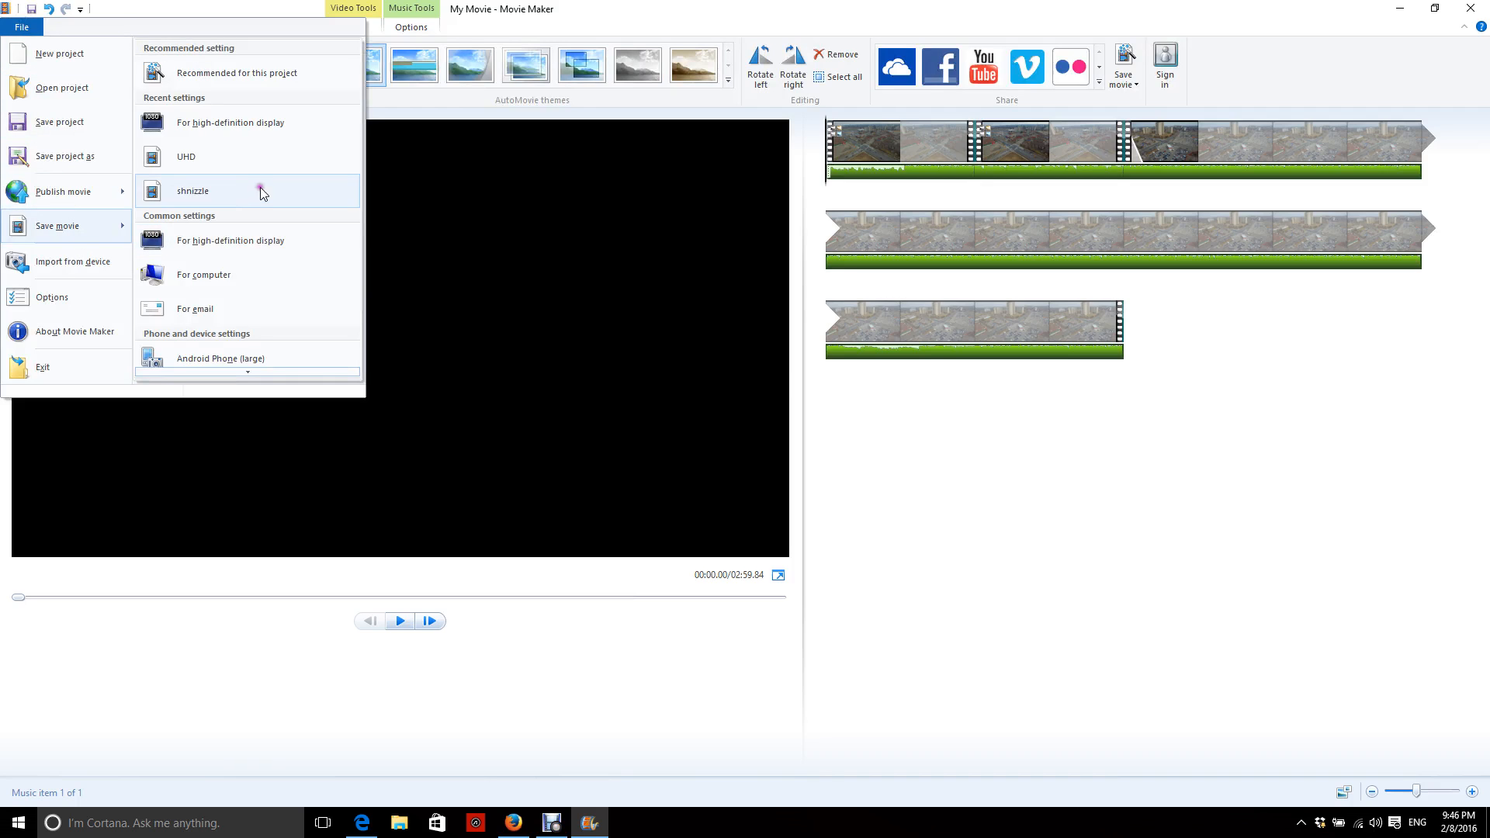
left_click(181, 128)
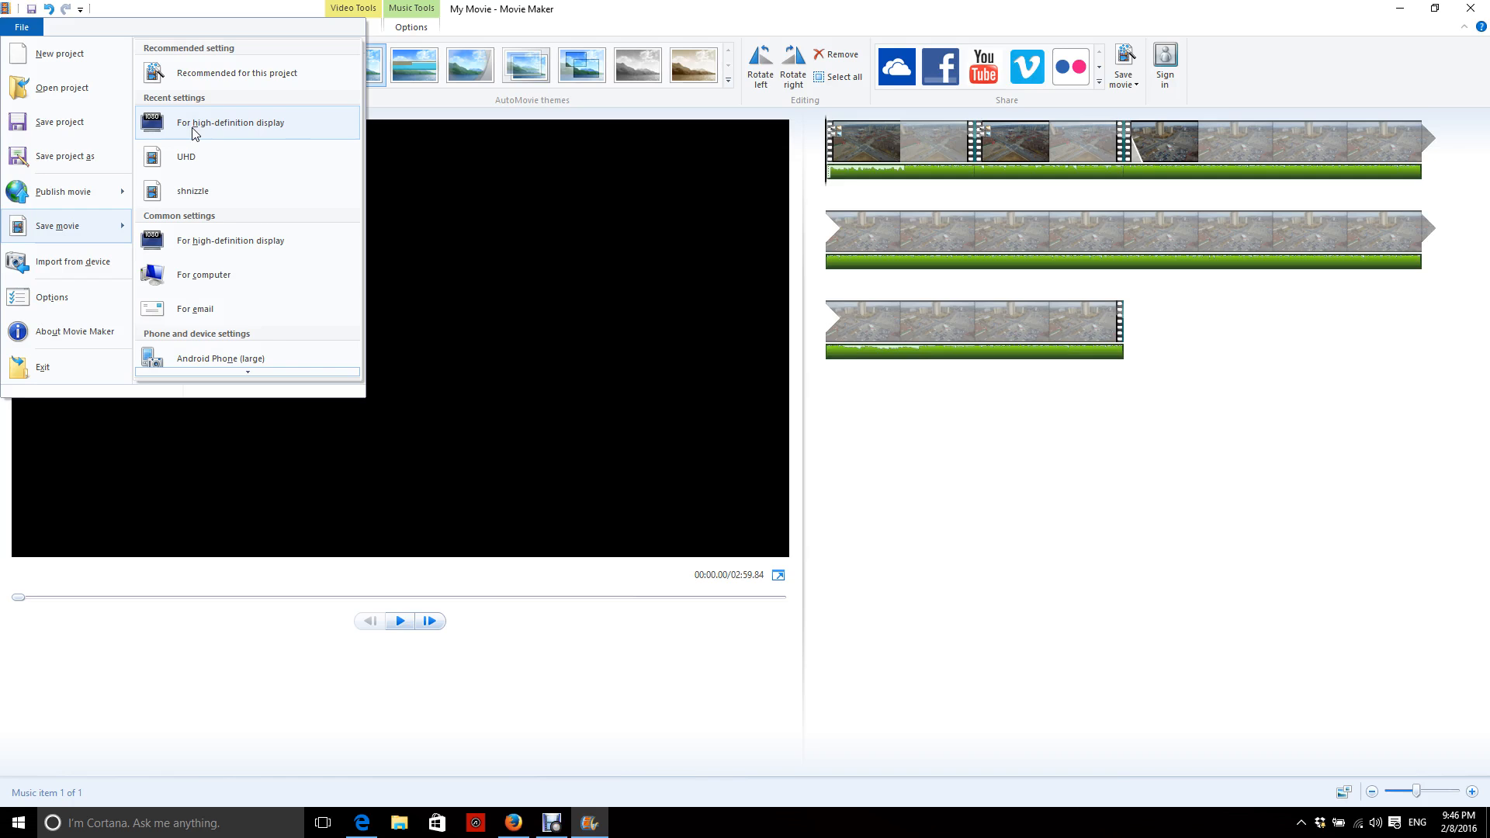
left_click(1079, 437)
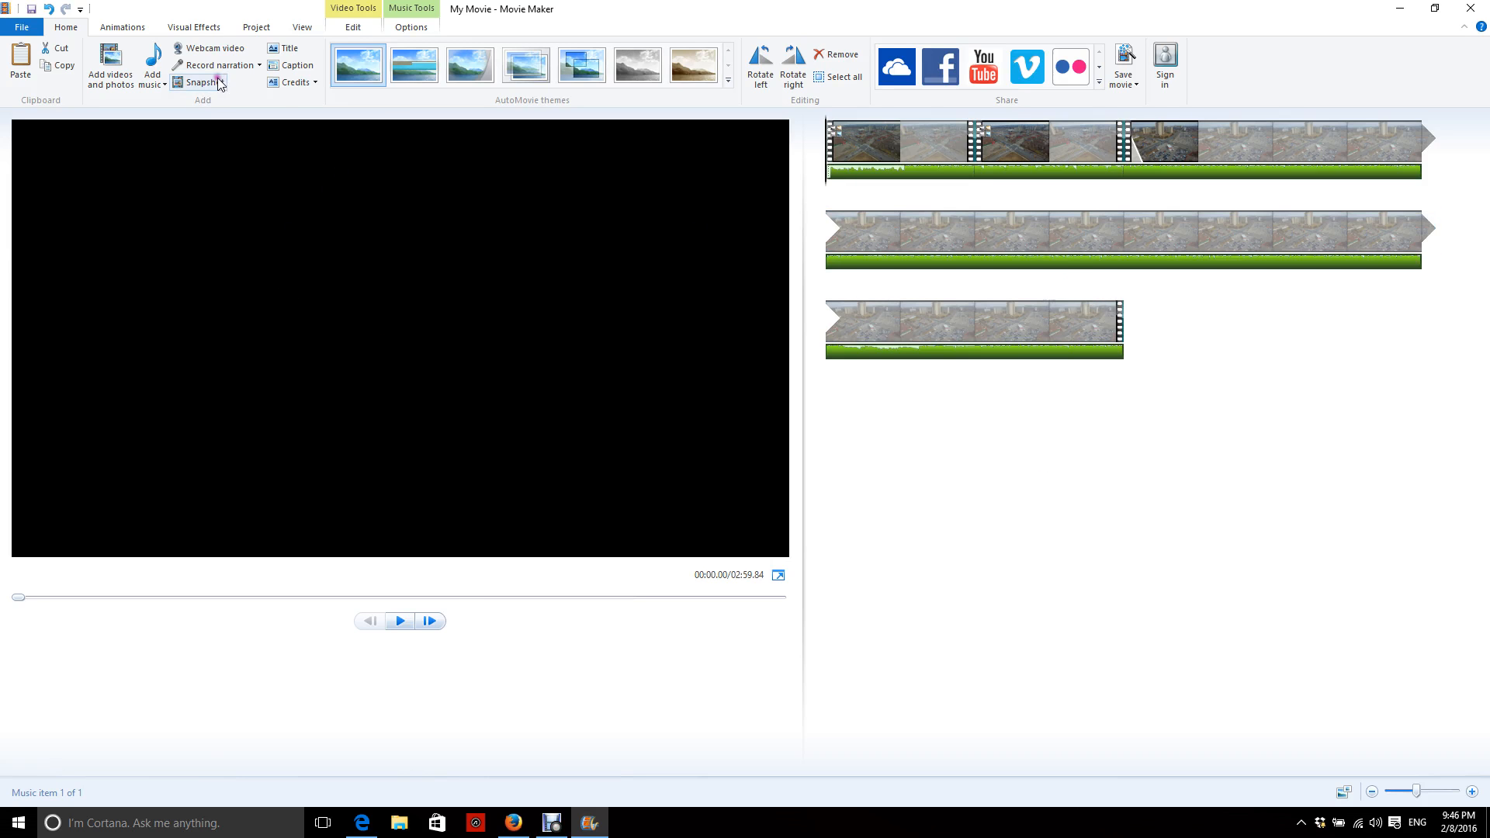
left_click(1127, 217)
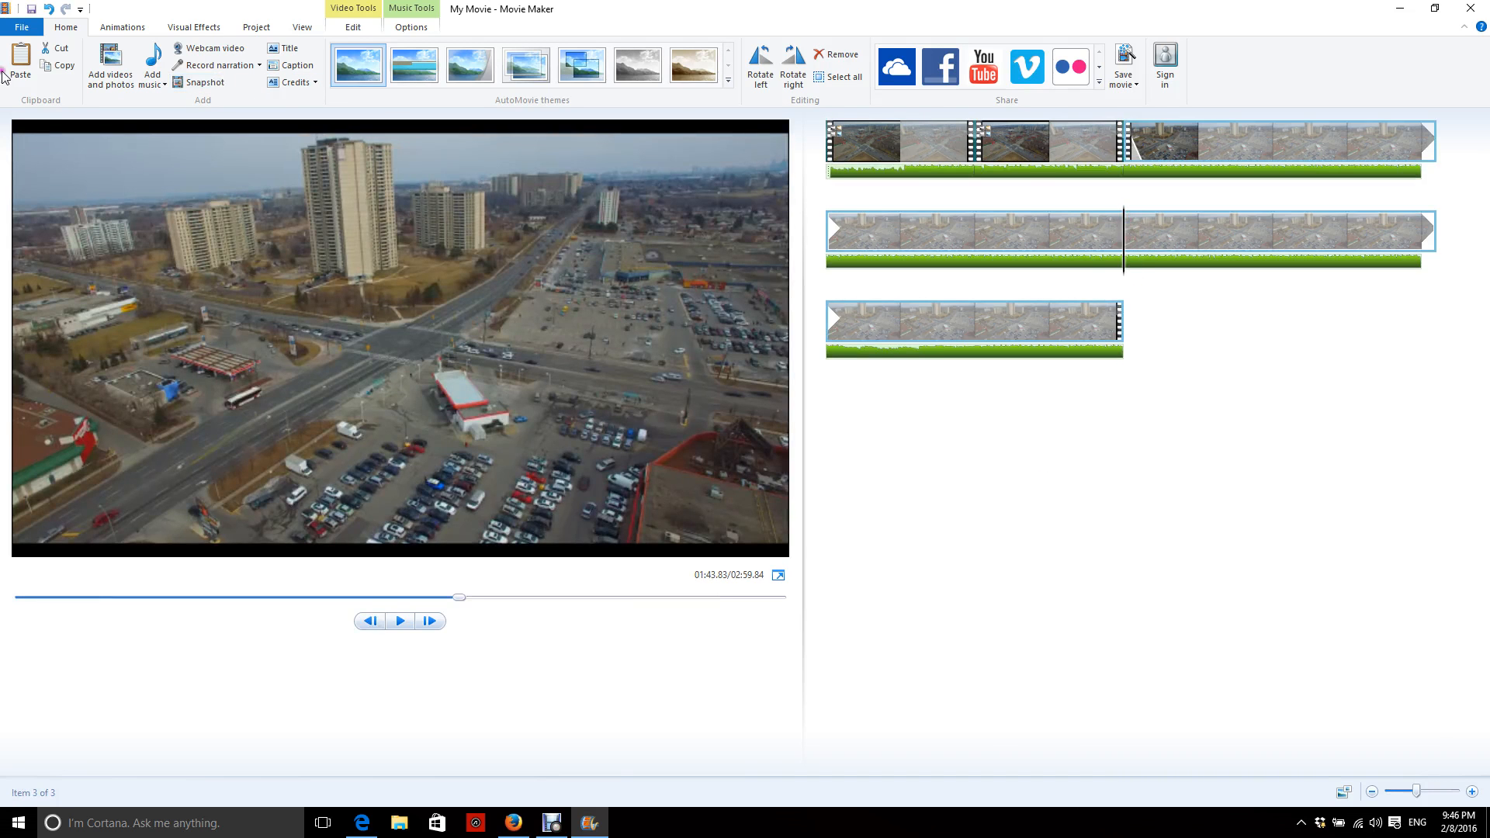
left_click(190, 82)
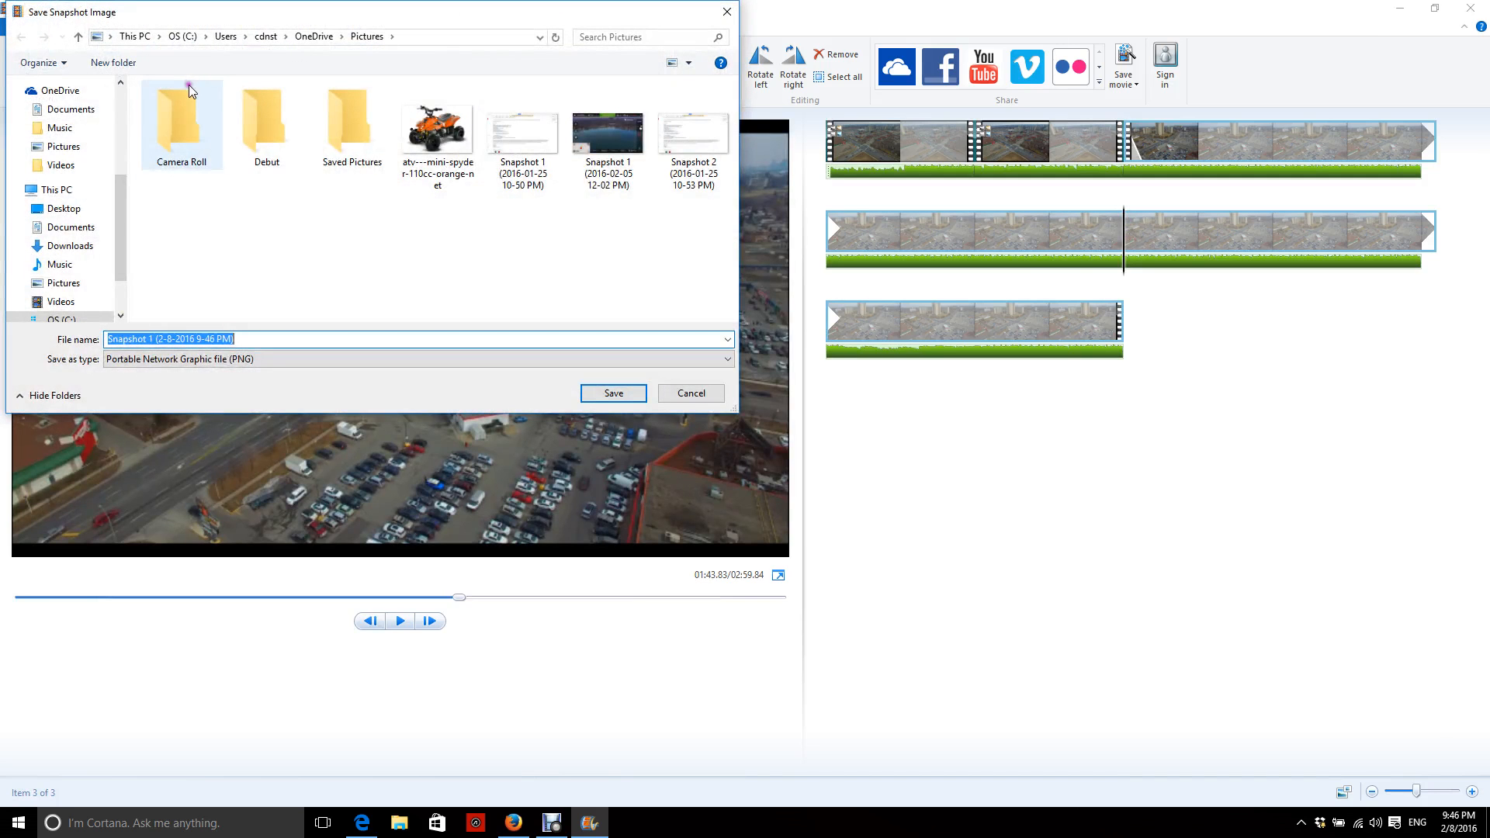
left_click(621, 395)
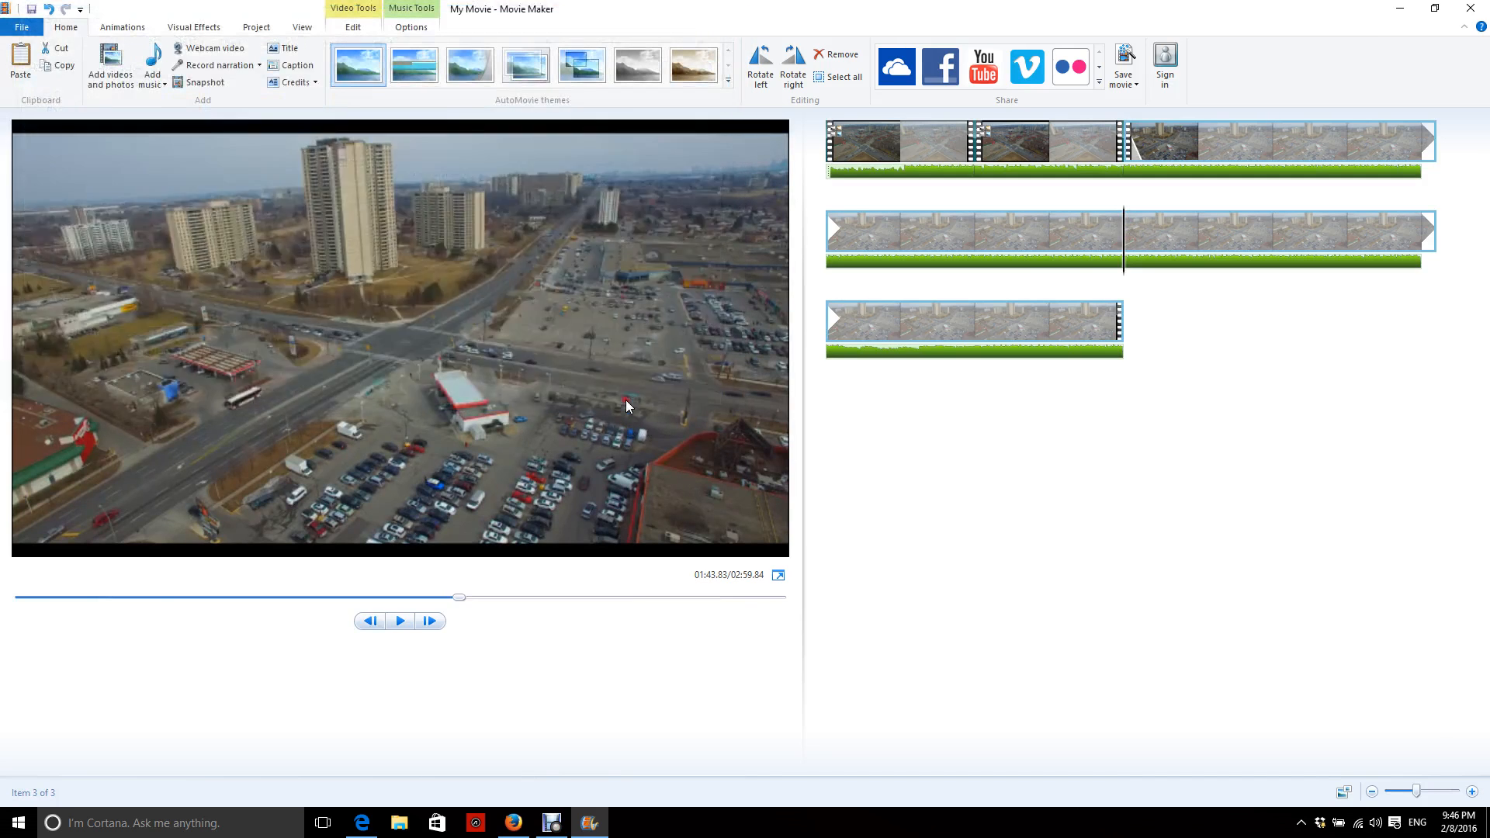
left_click_drag(1185, 320, 832, 140)
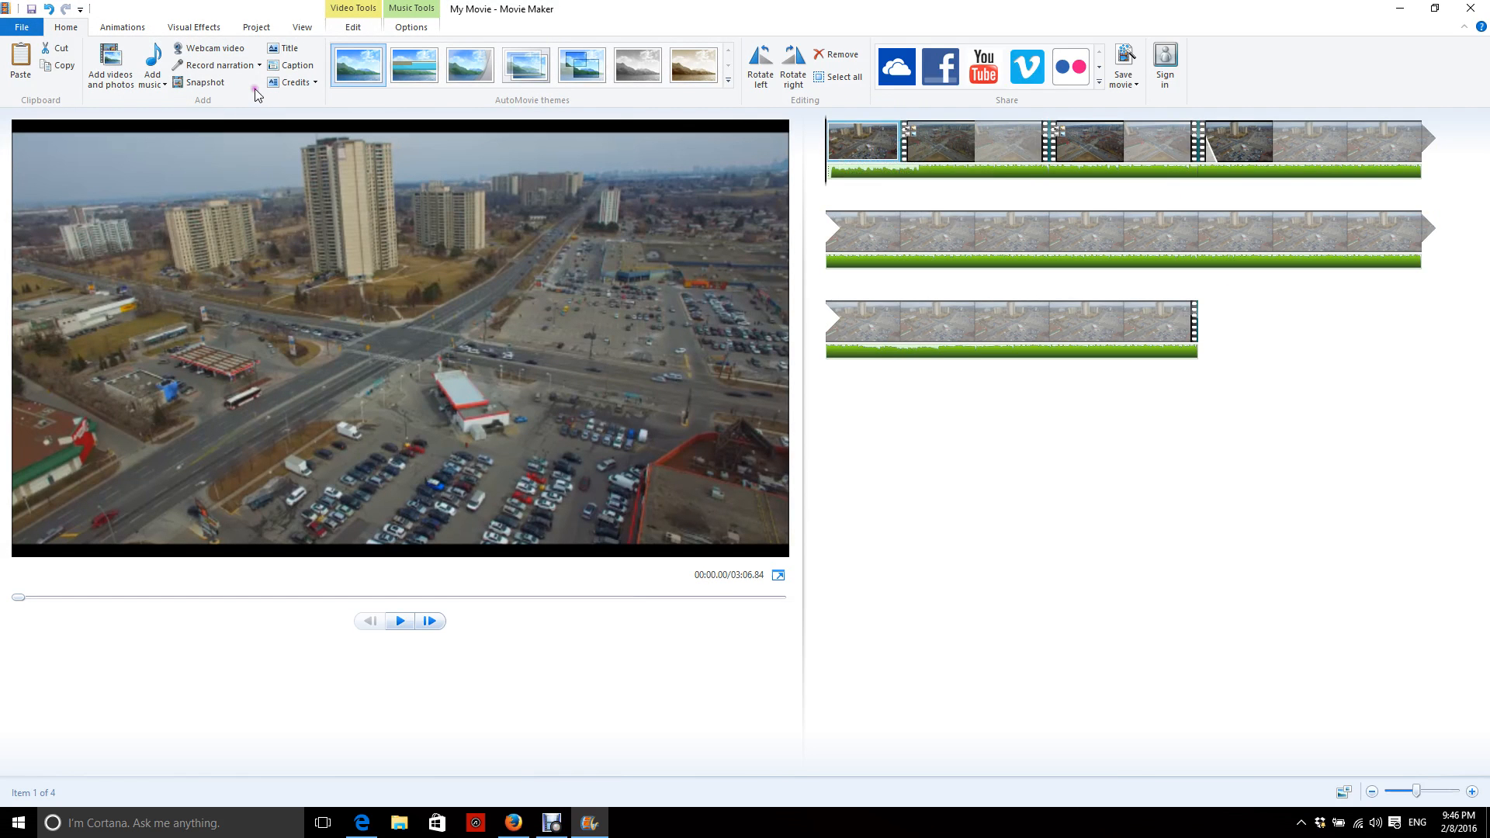
Add a caption reading "The Hood" to the snapshot at the start of the movie
left_click(290, 68)
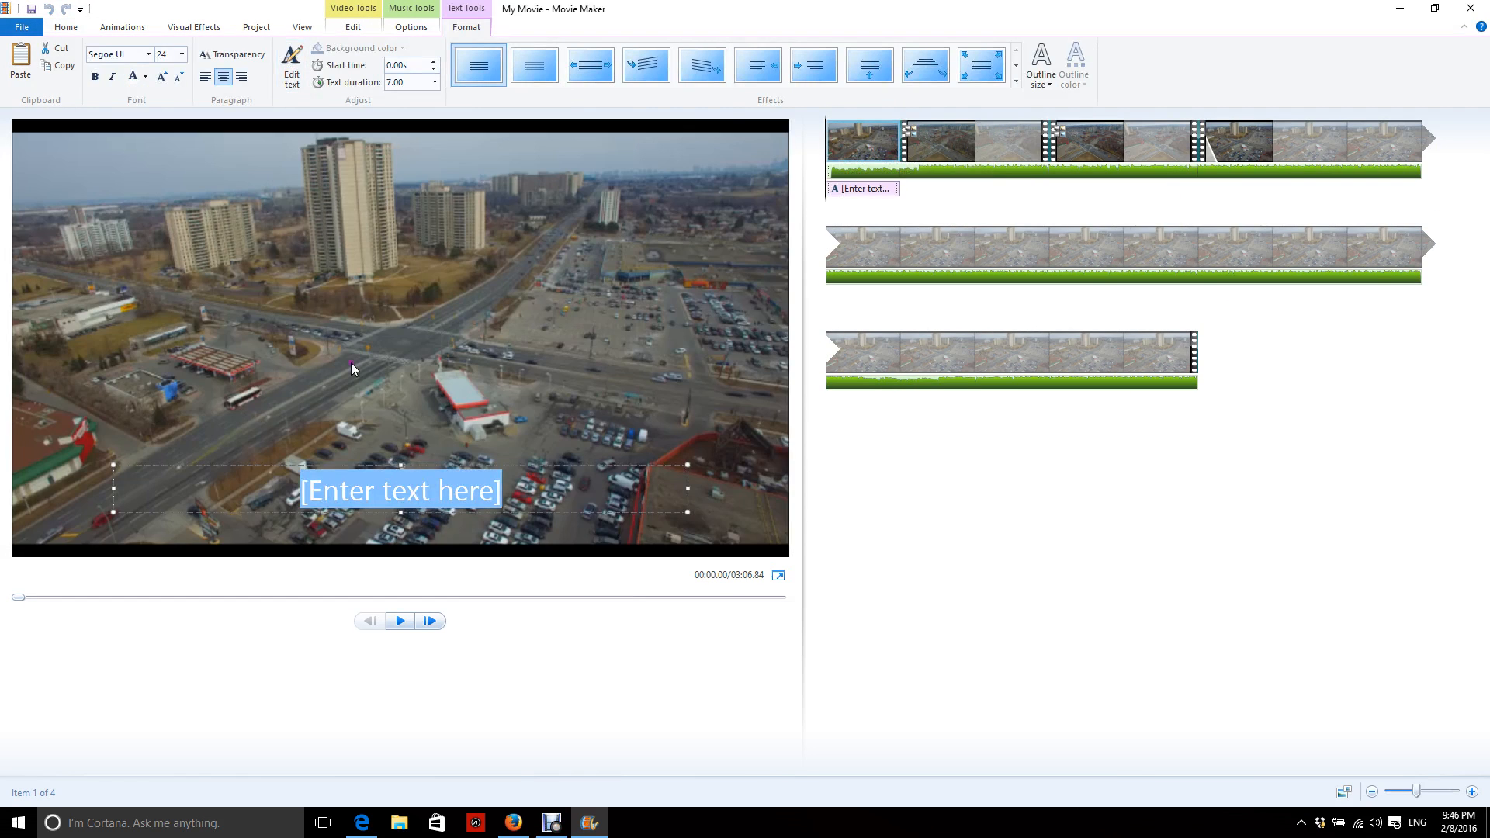
right_click(2, 490)
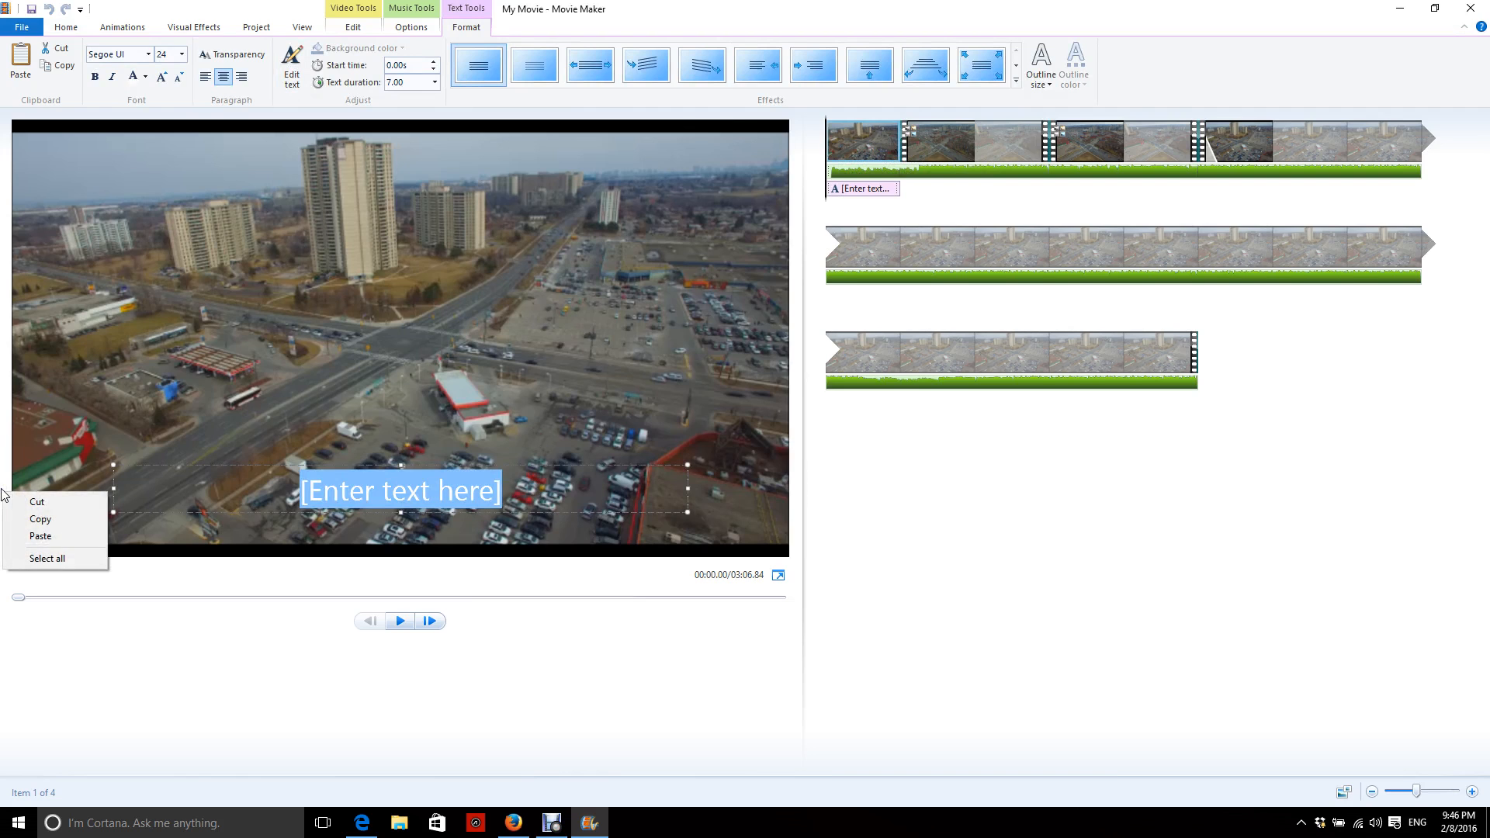
key("Escape")
type("he")
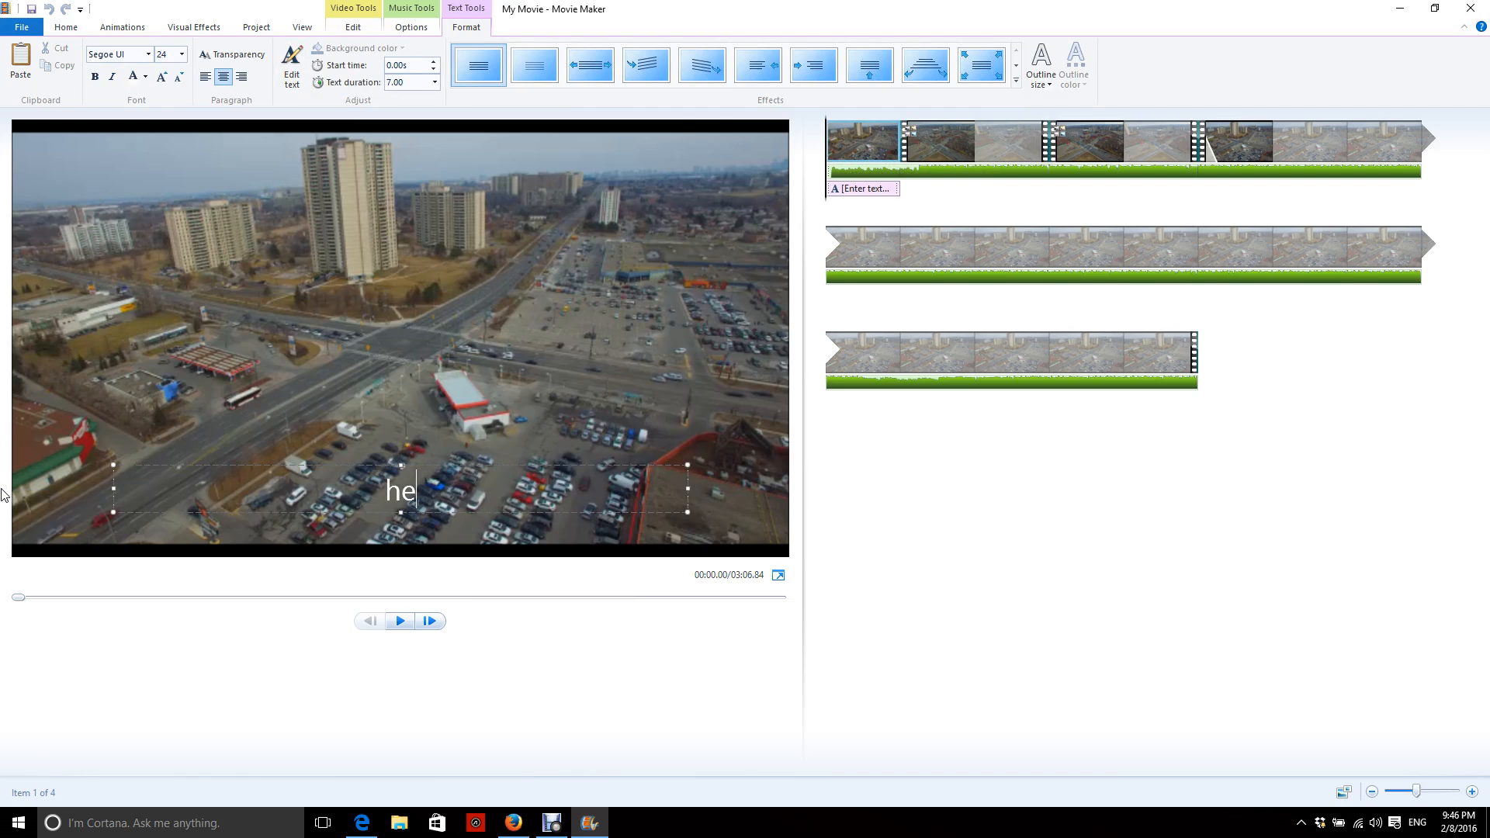
key("BackSpace")
key("BackSpace")
type("The Hood")
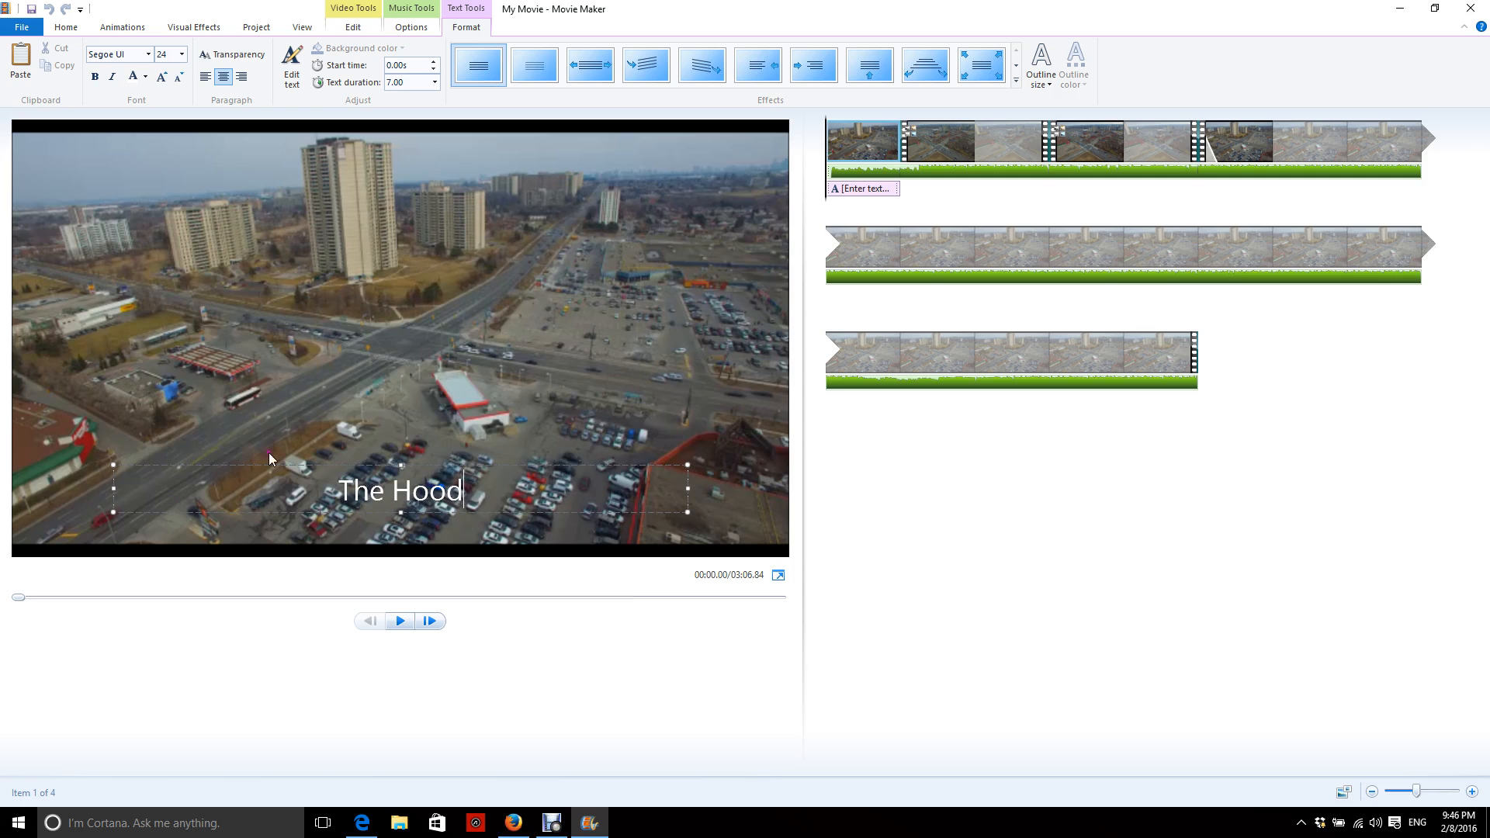
Format the caption in bold italic Impact at size 48 and move it up to the middle of the picture
left_click(148, 54)
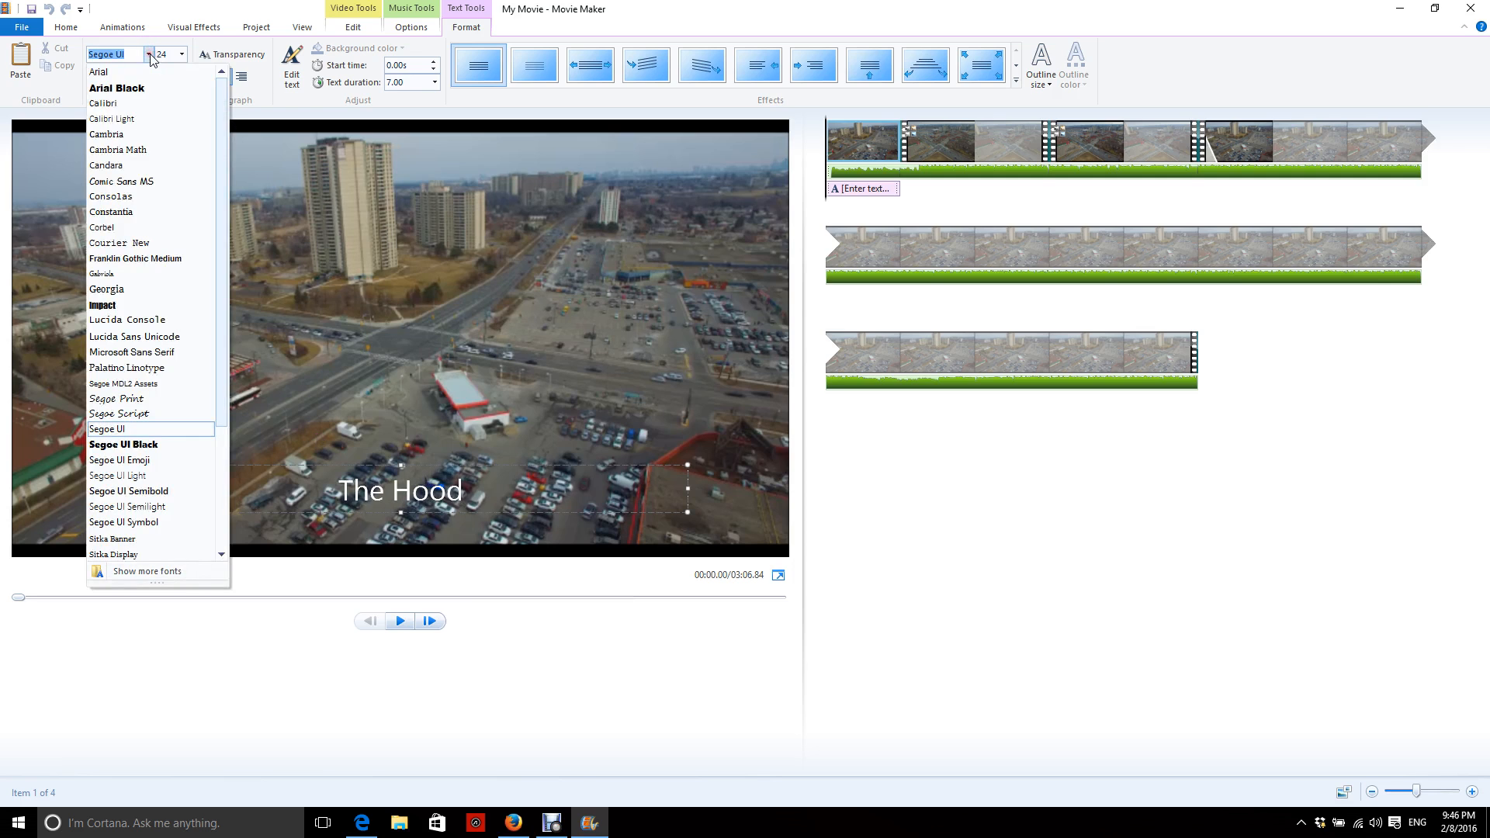
left_click(129, 306)
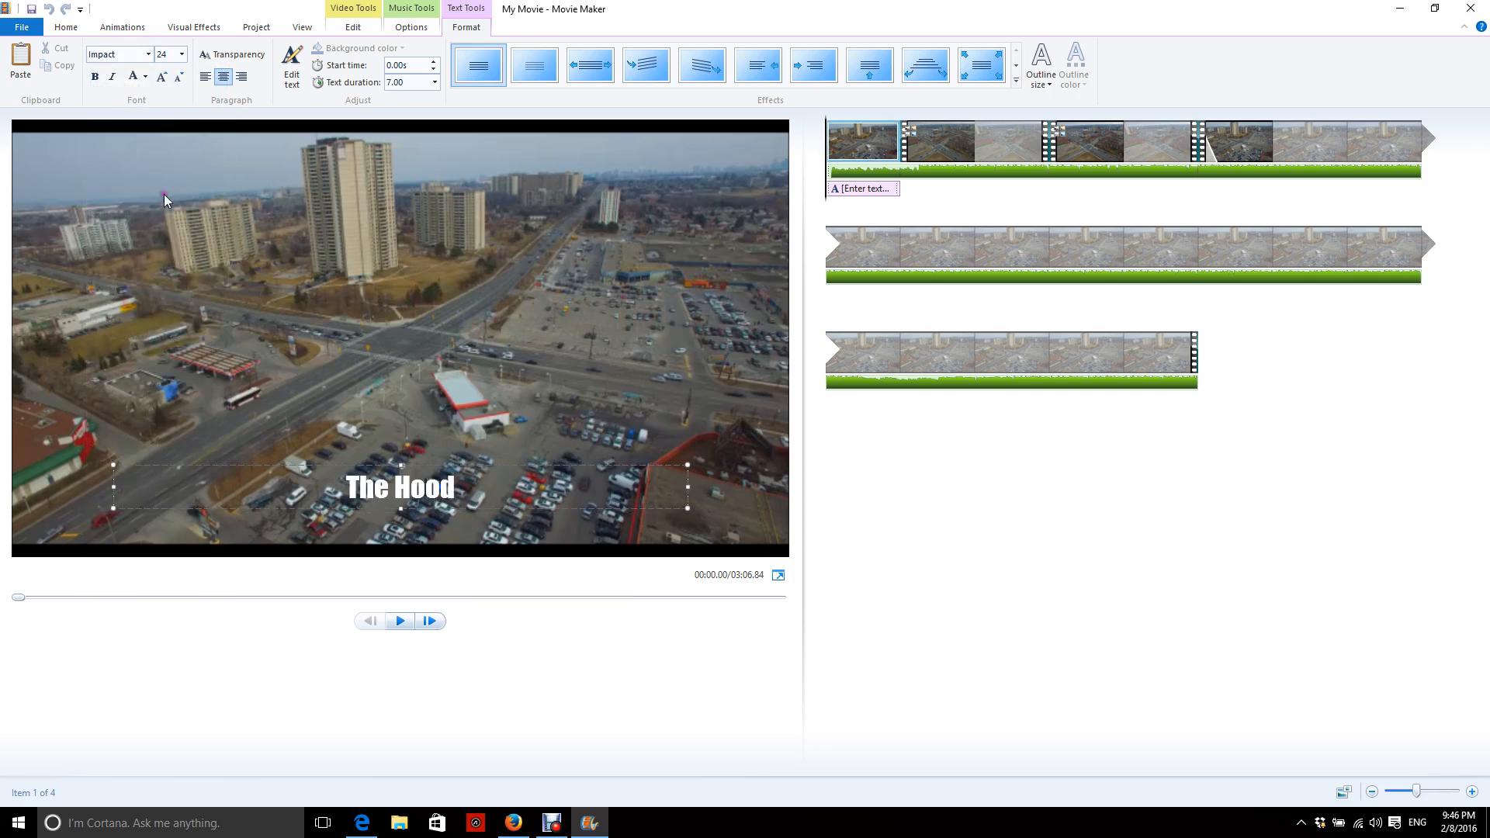
left_click(183, 54)
left_click(164, 256)
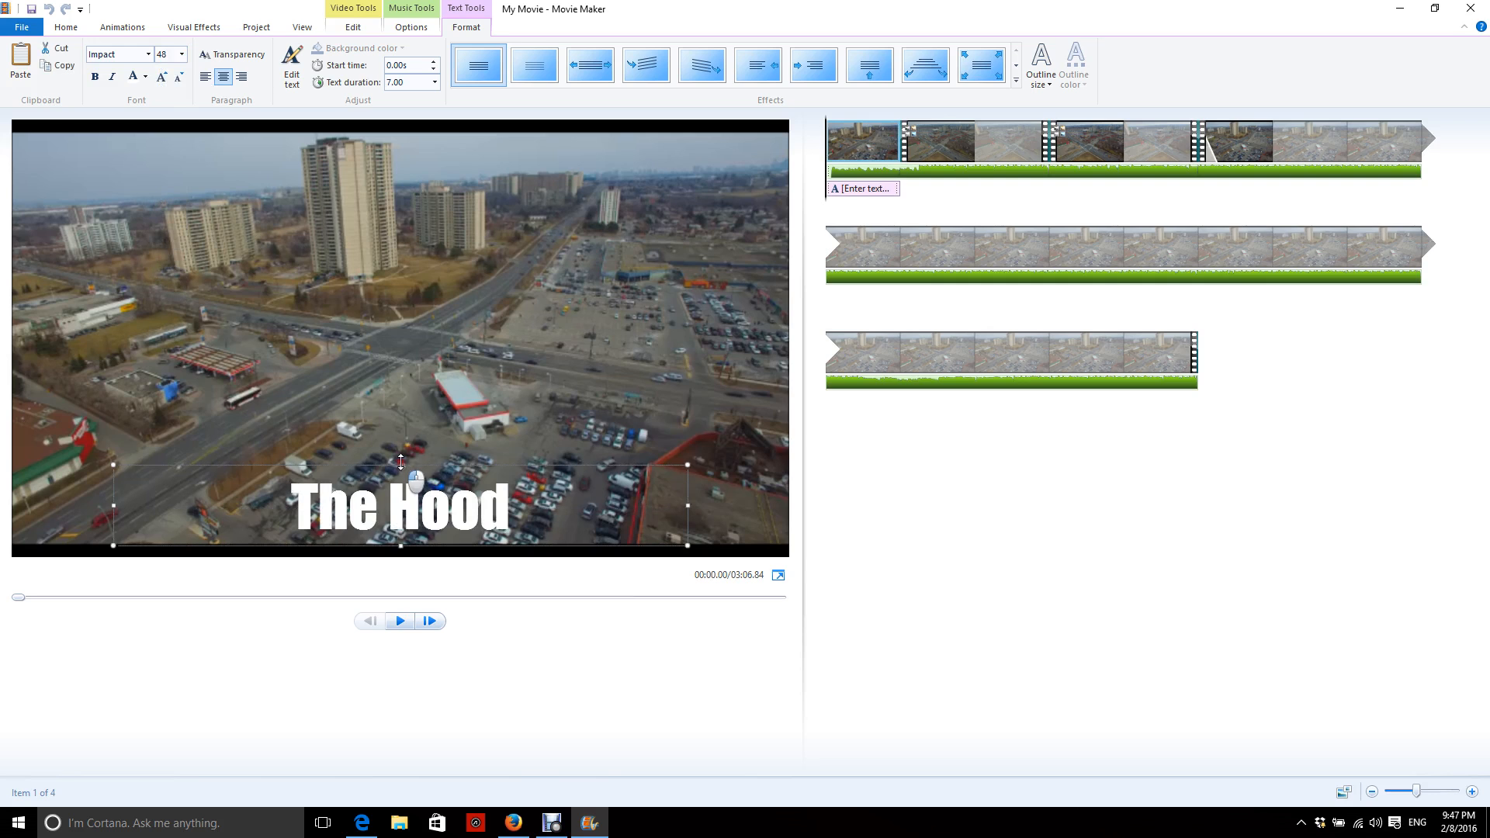
left_click_drag(401, 463, 388, 269)
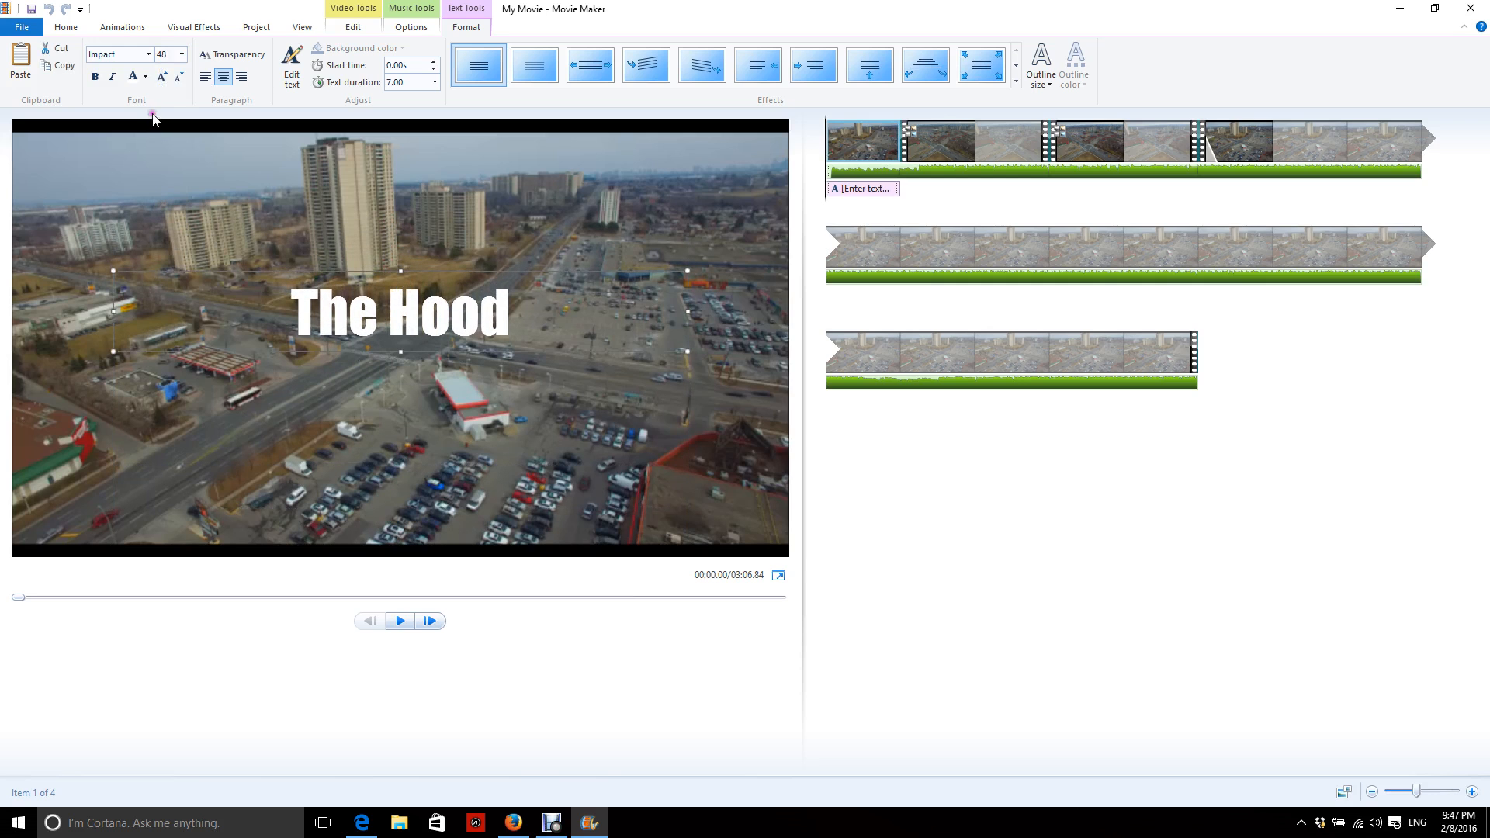
left_click(100, 77)
left_click(113, 78)
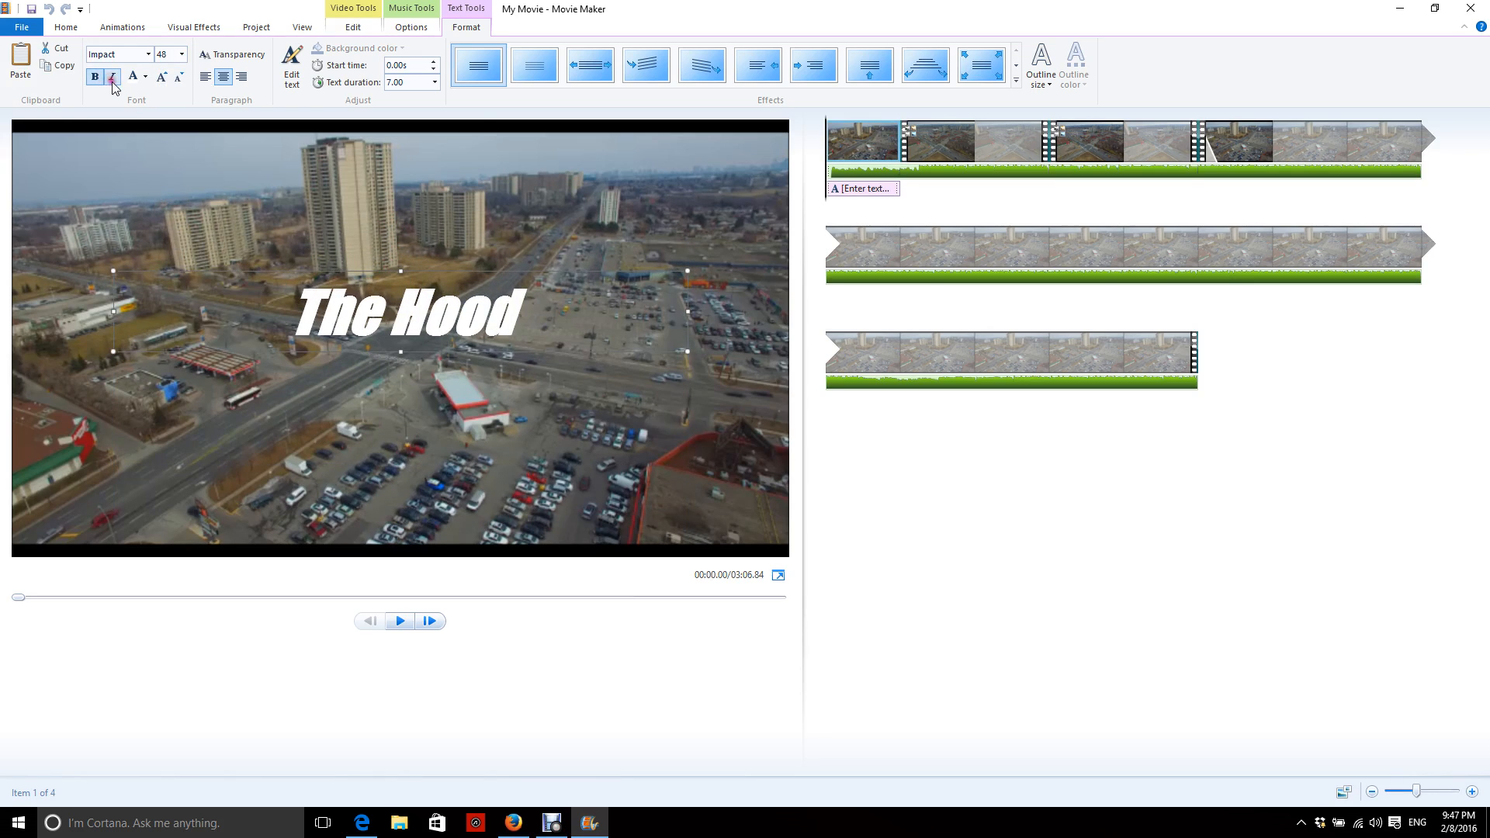
Give the "The Hood" caption an Extra Thick outline in light green
left_click(1044, 71)
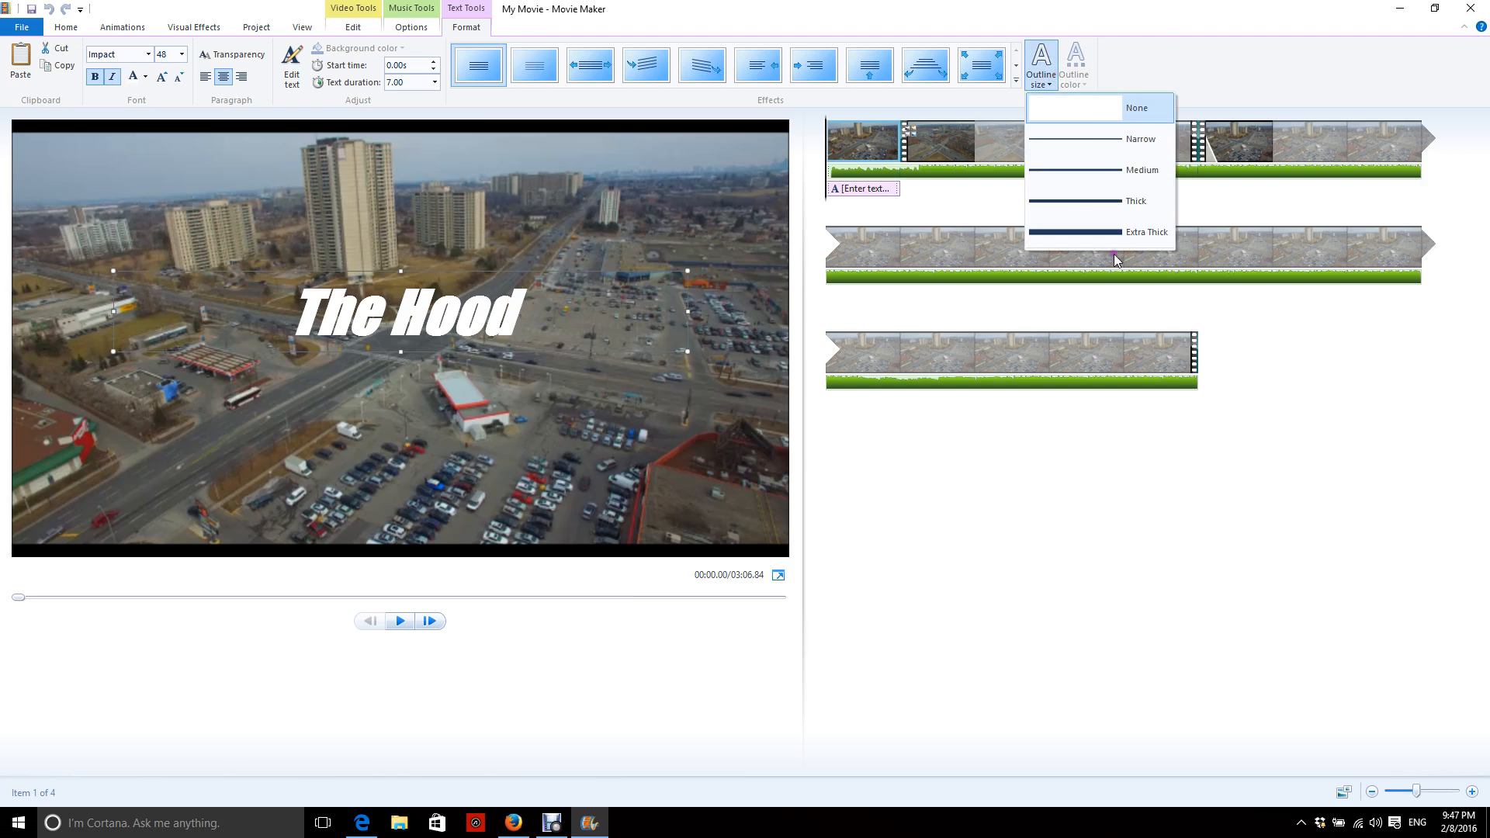
left_click(1112, 230)
left_click(1076, 81)
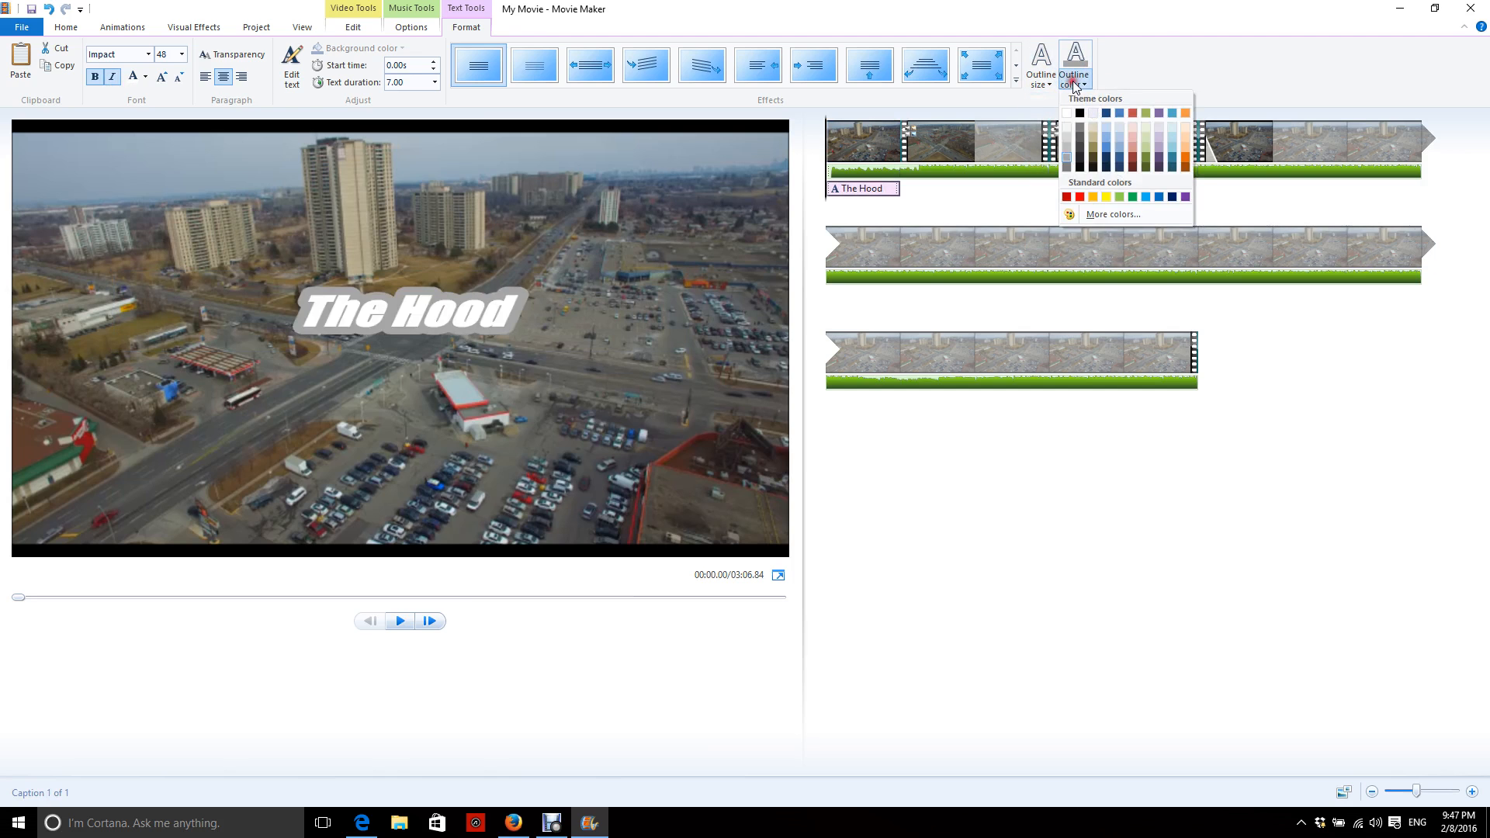
left_click(1123, 199)
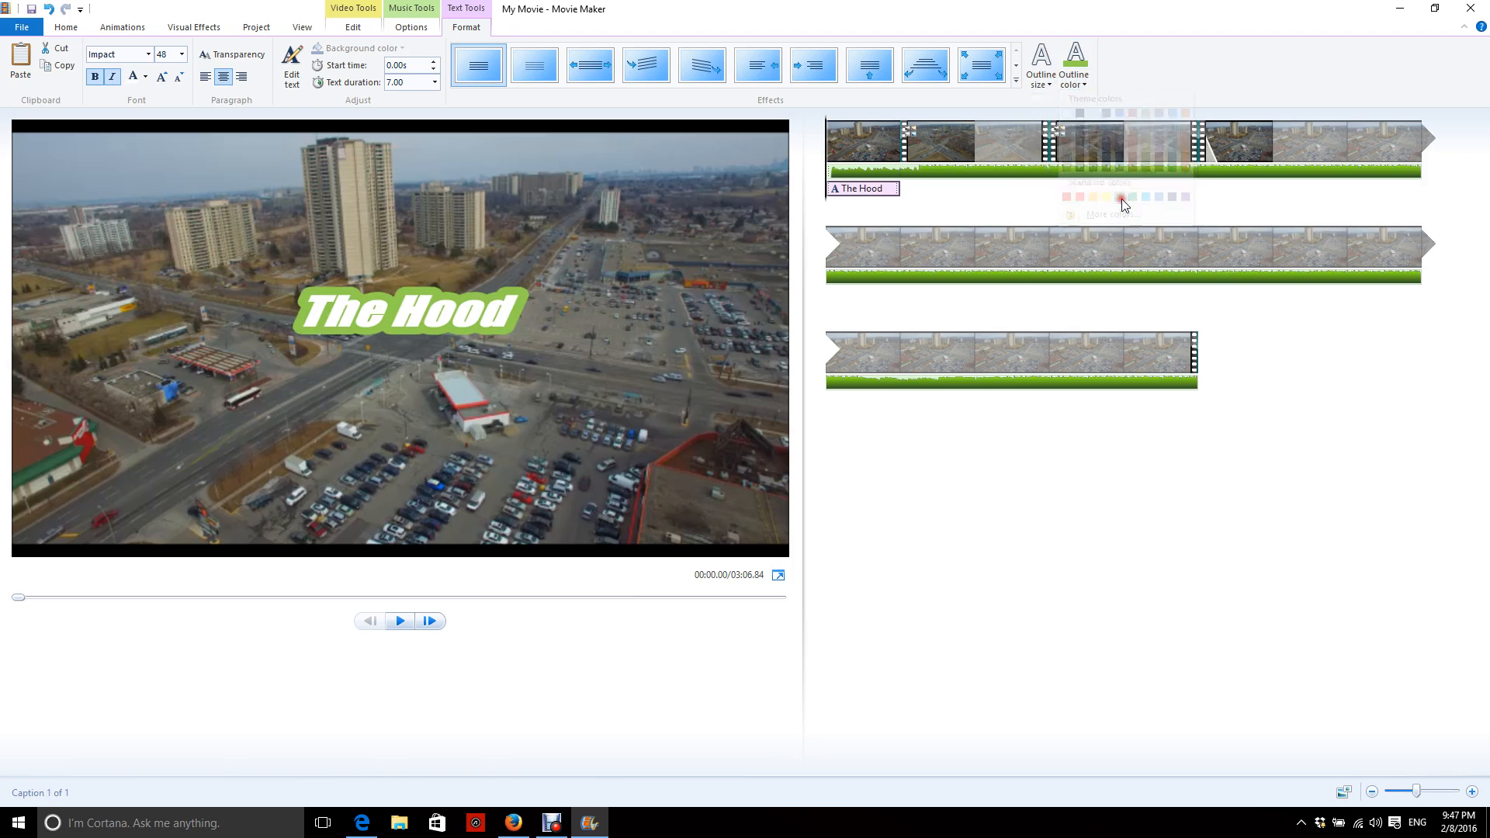
Color the "The Hood" caption text red and play the opening snapshot briefly to preview it
left_click(143, 78)
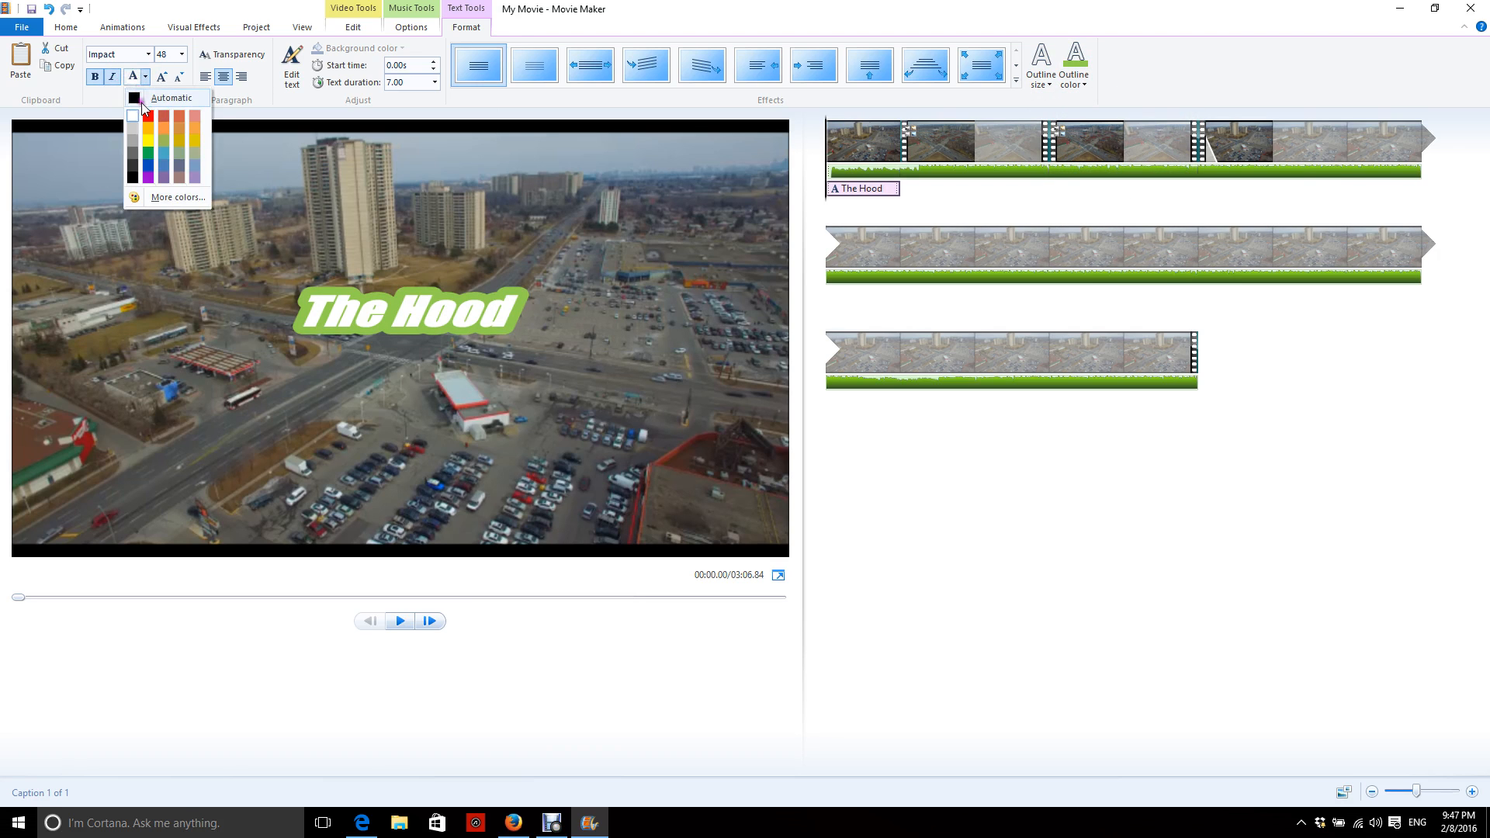
left_click(148, 113)
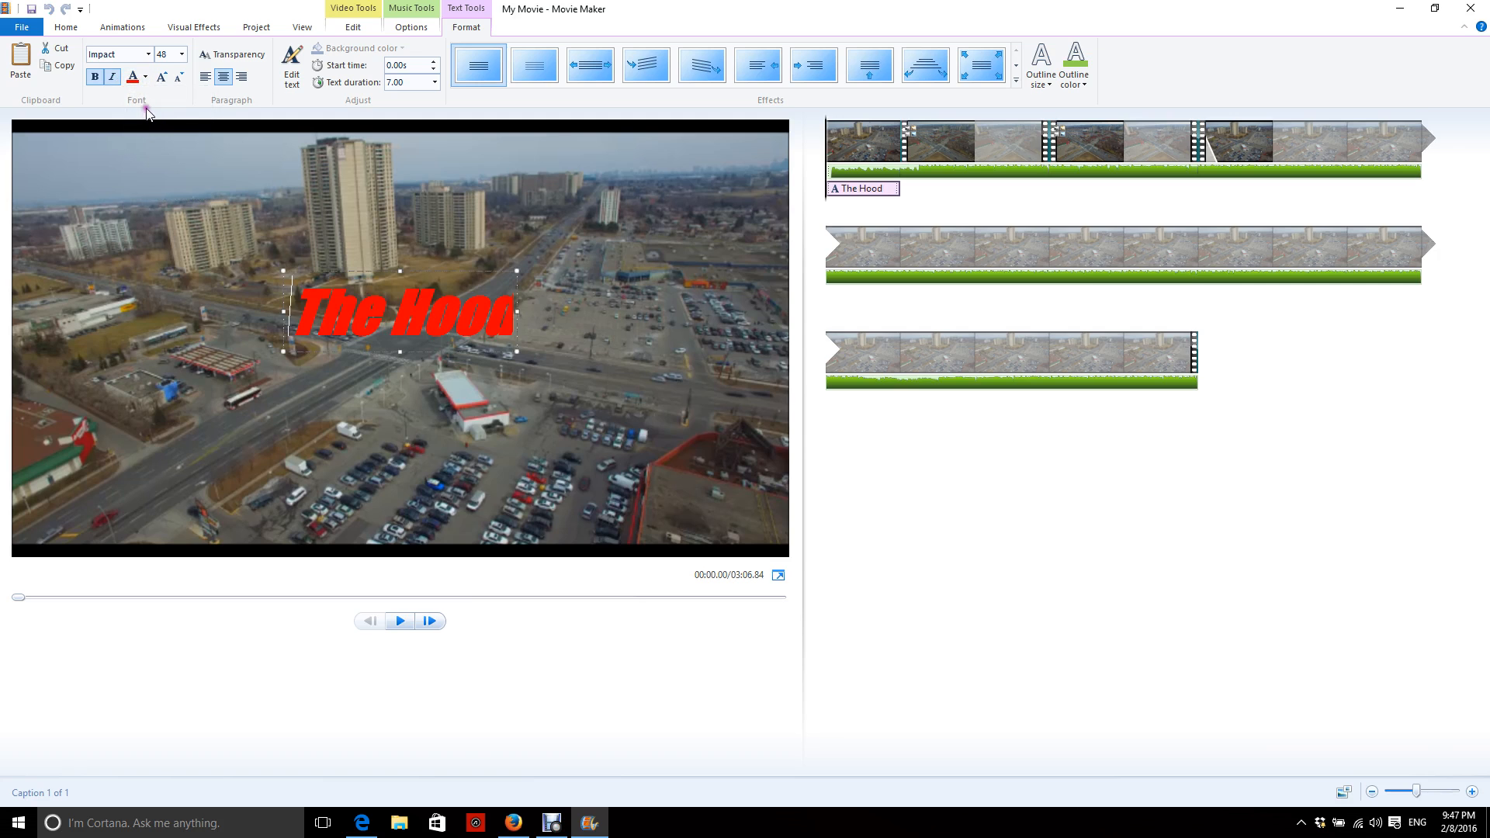
left_click(400, 625)
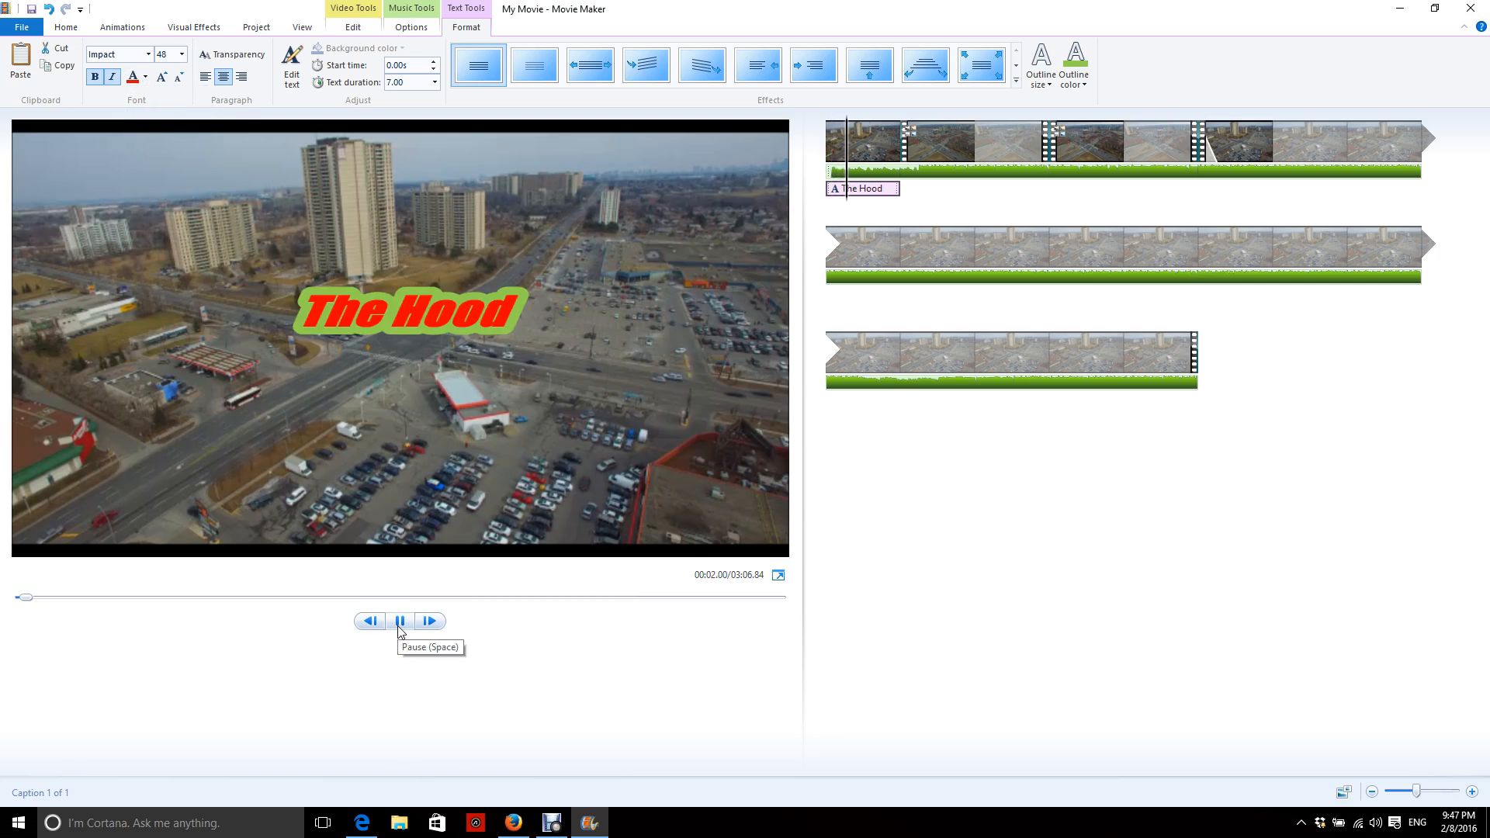
left_click(400, 623)
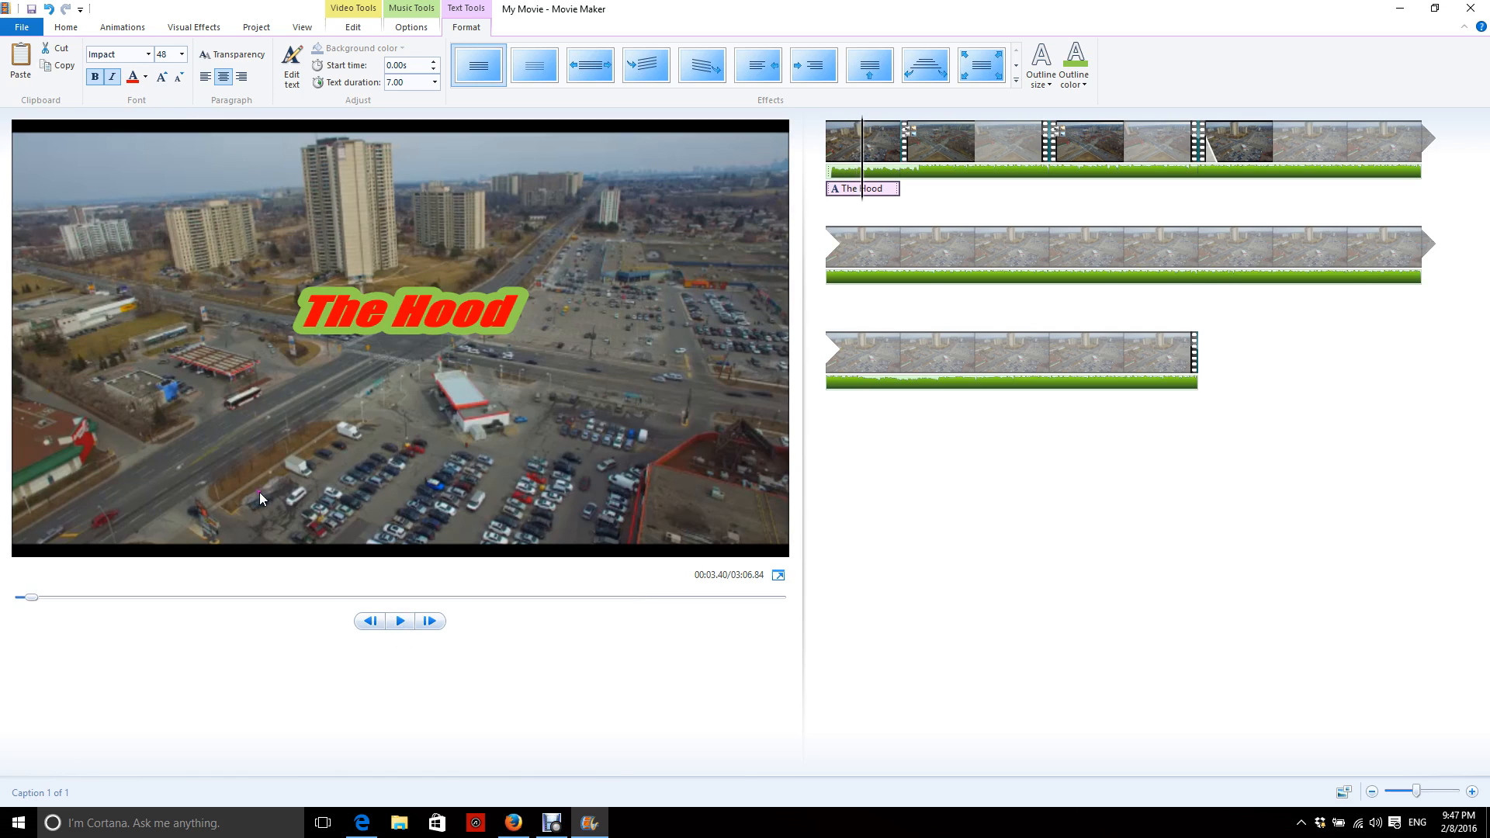
Look over the fonts installed on the computer through the caption's option for showing more fonts, then close the Fonts window
left_click(149, 54)
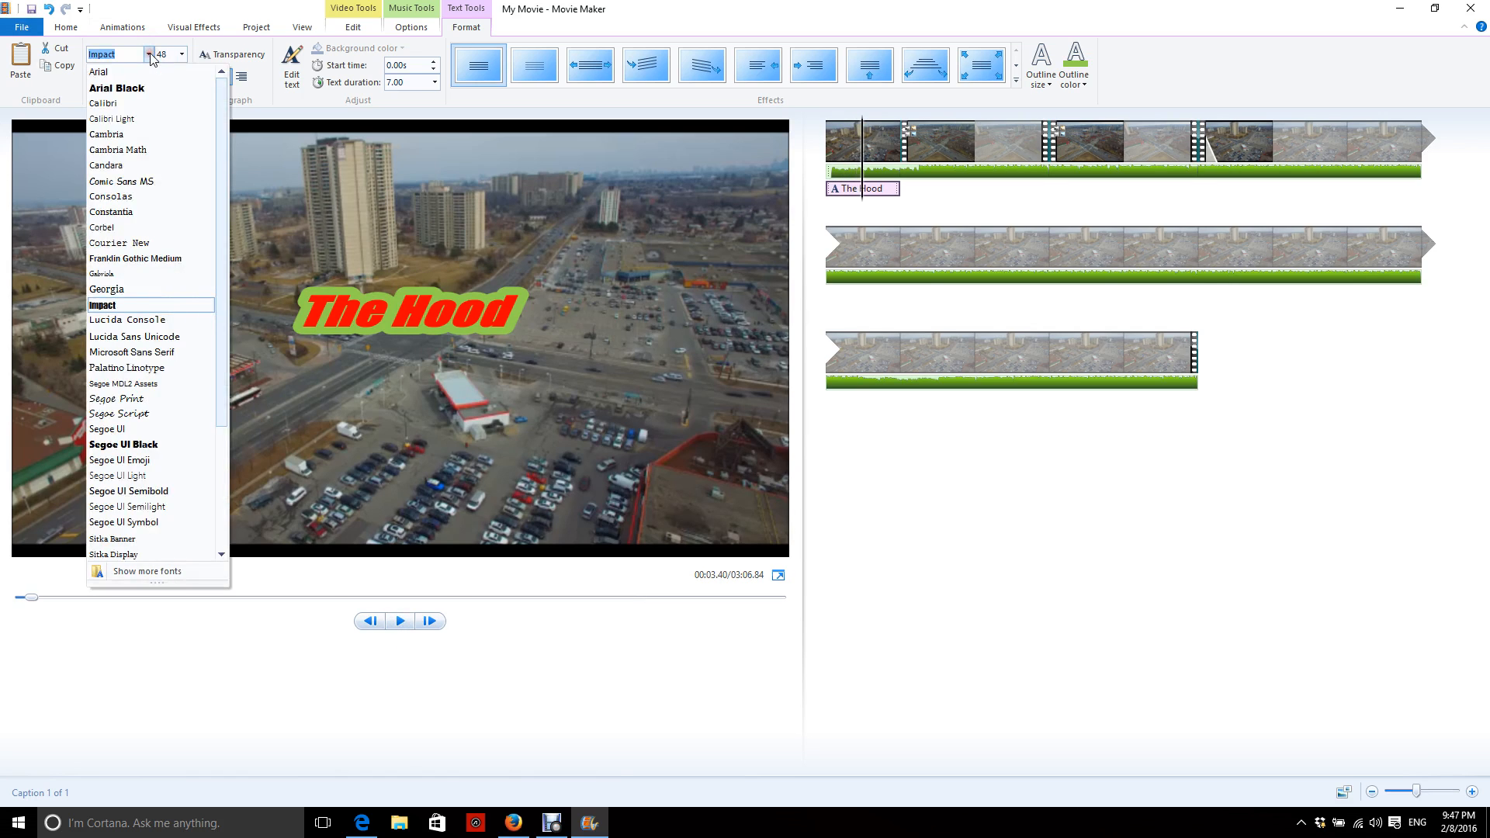
left_click(164, 574)
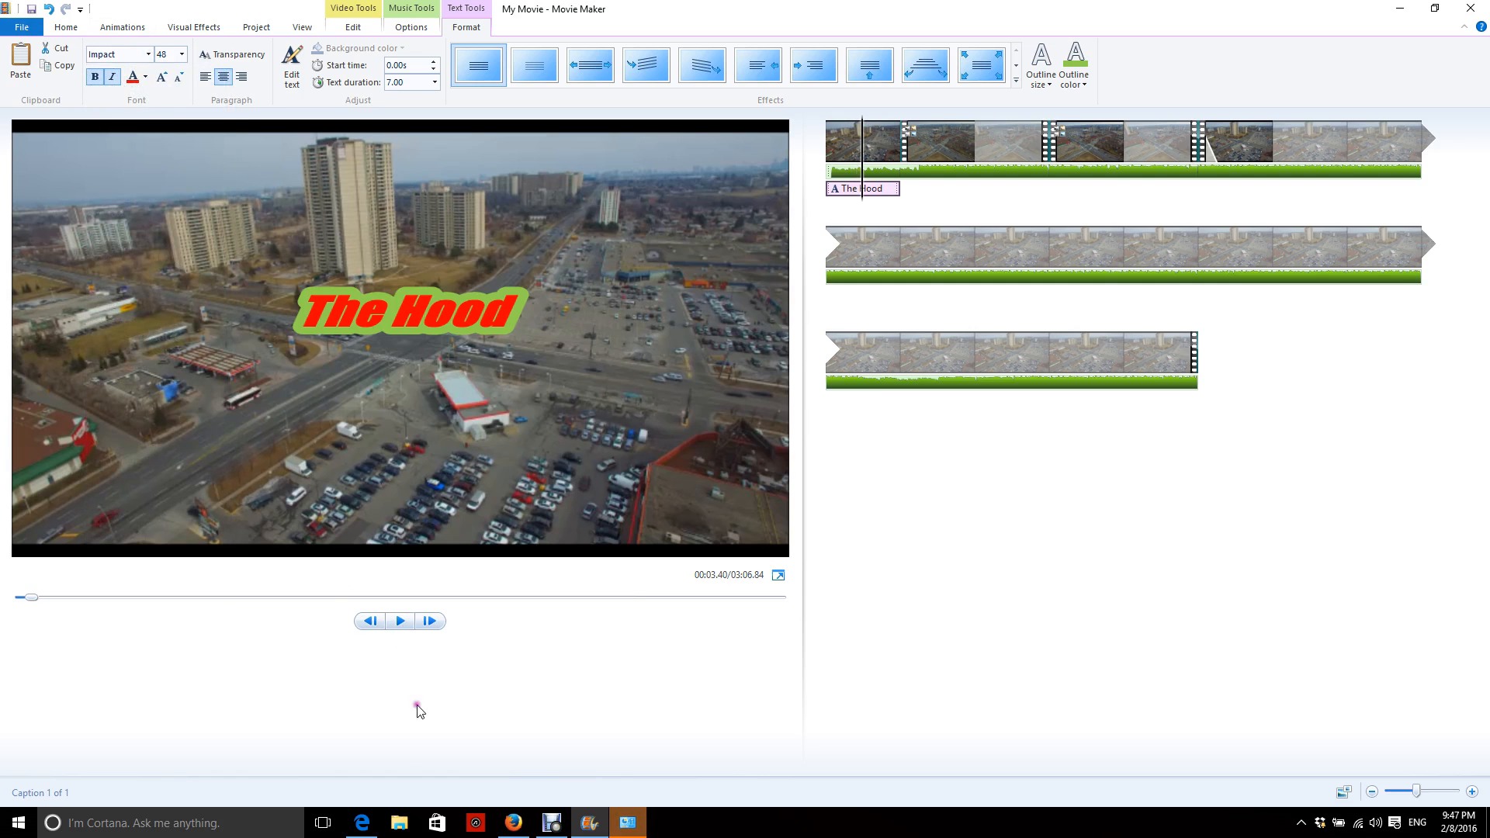
left_click(632, 822)
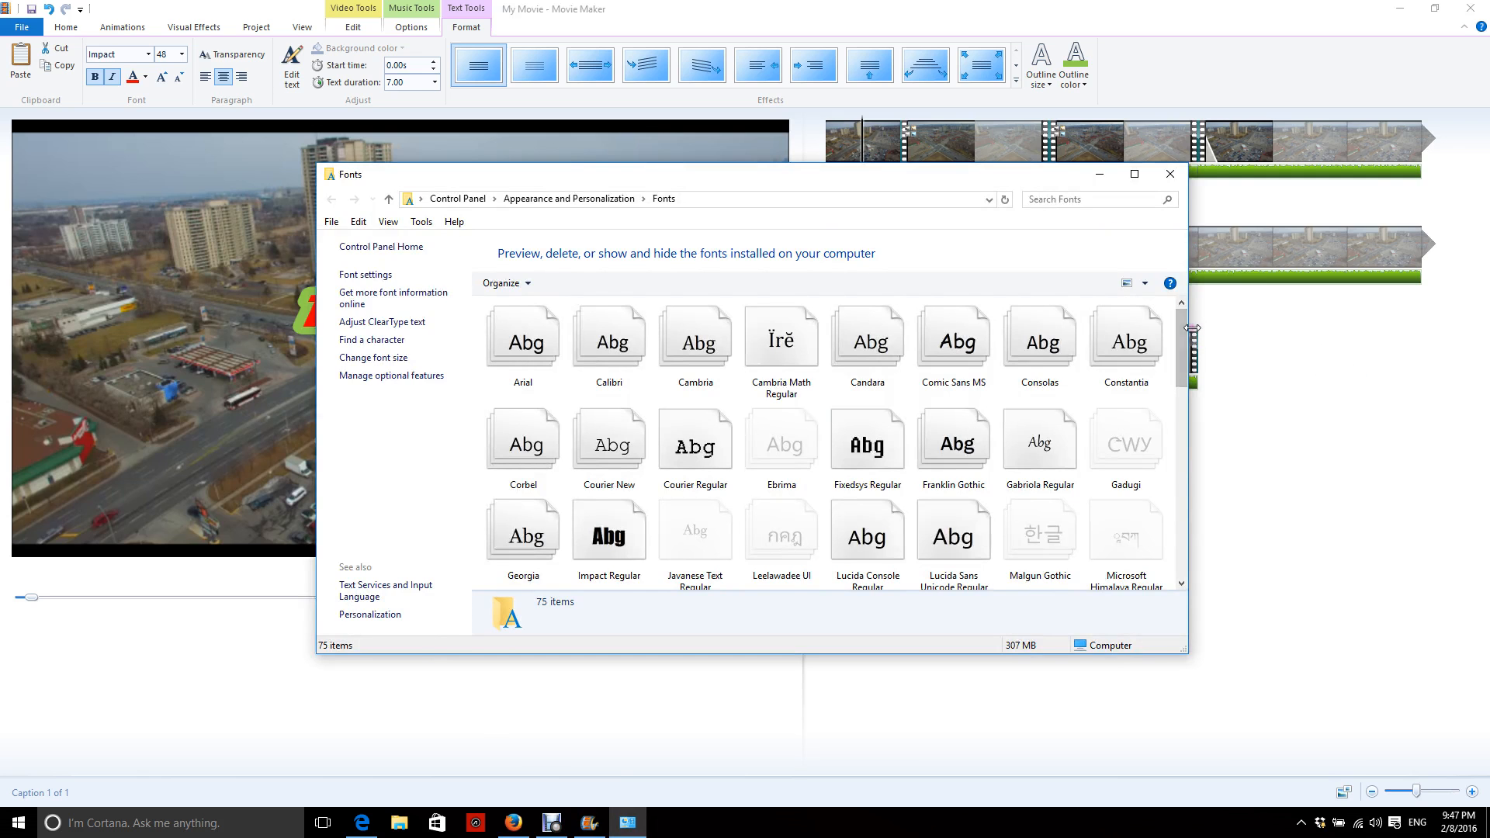
left_click_drag(1182, 328, 1172, 289)
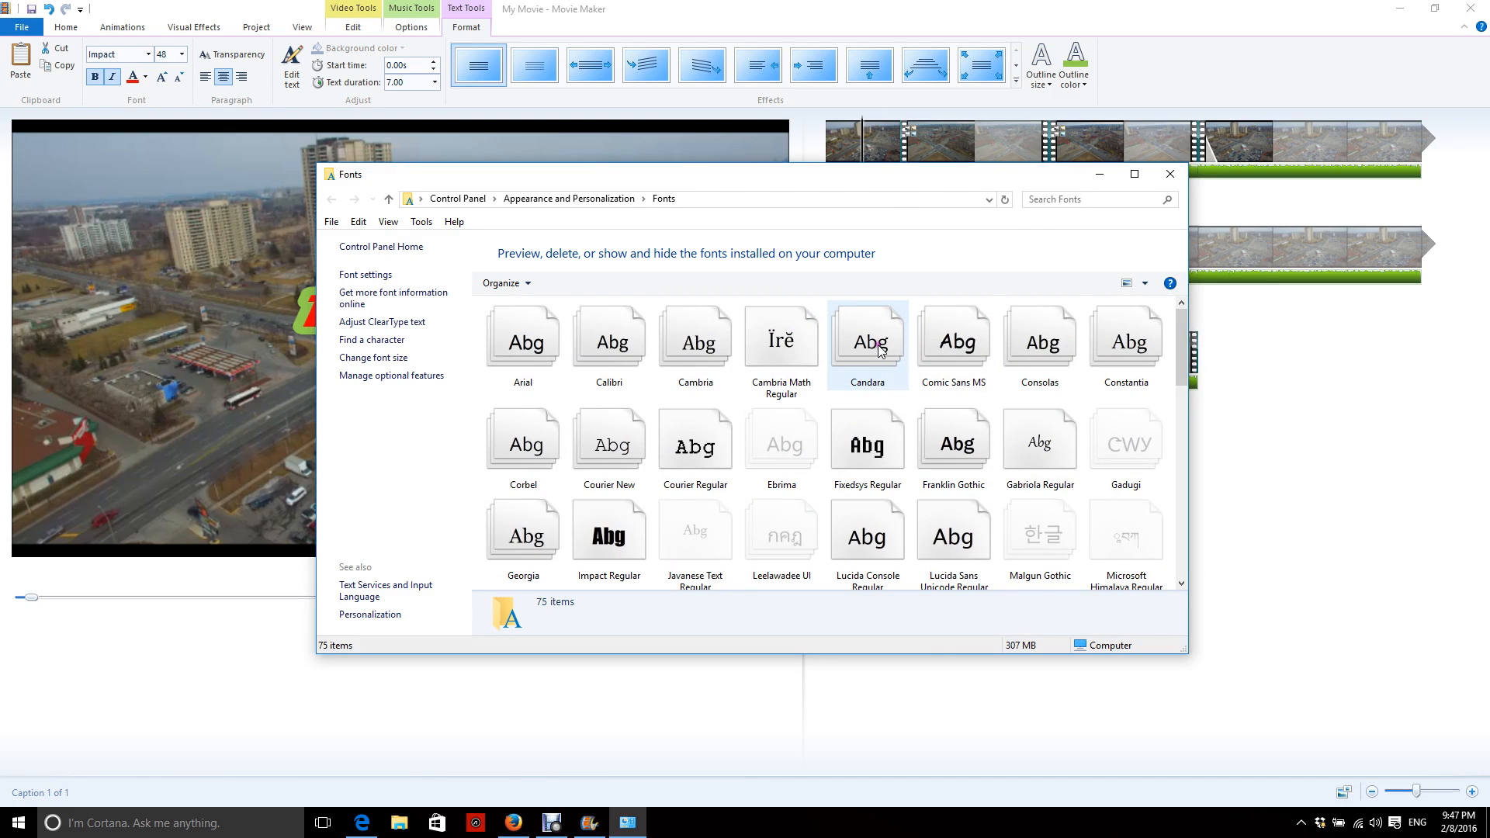
left_click(1168, 177)
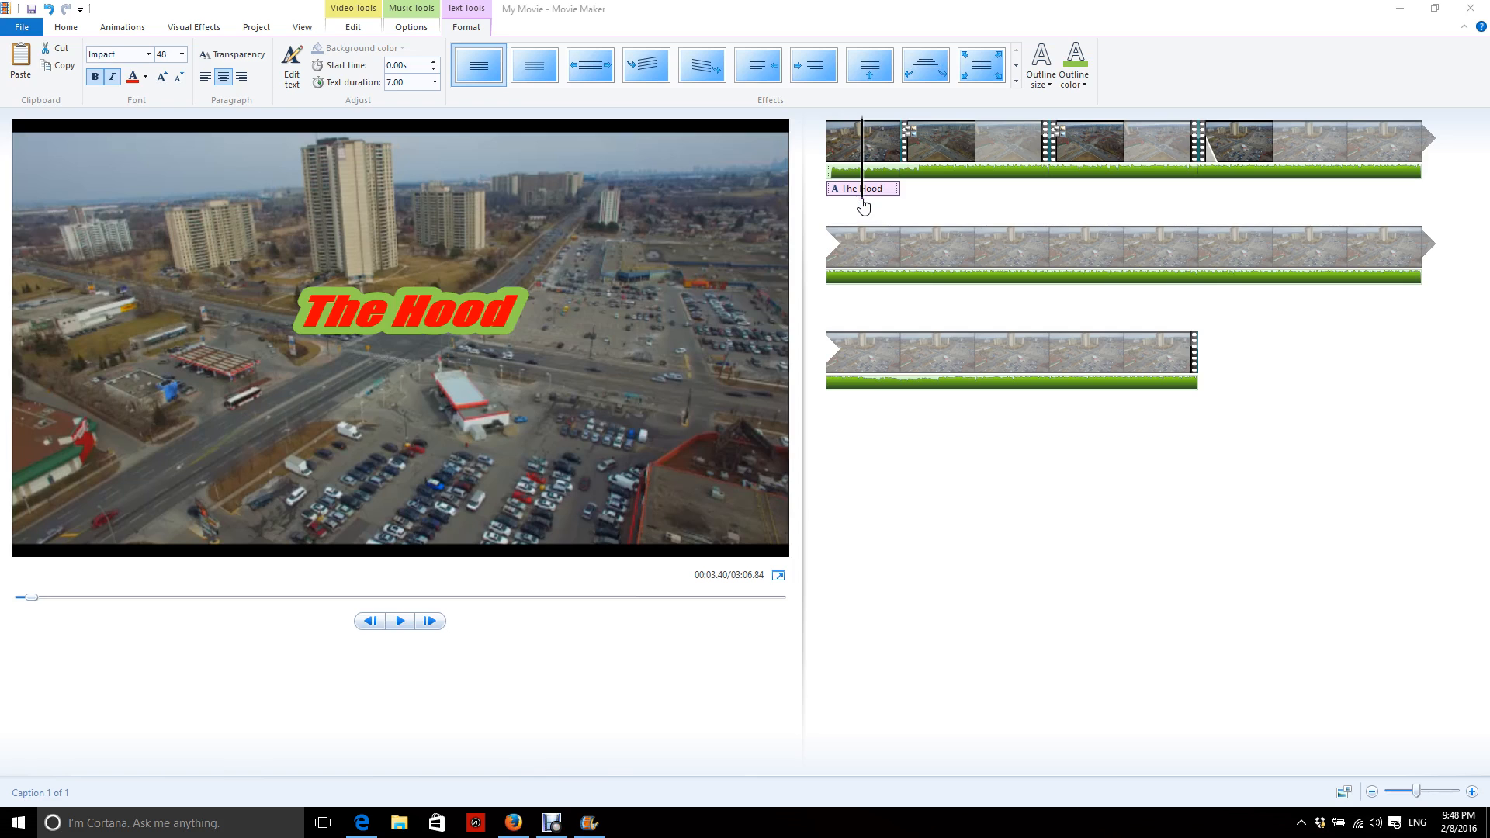
Apply the fifth AutoMovie theme, adding a title and end credits, and play the movie to preview the result
left_click_drag(863, 206, 964, 349)
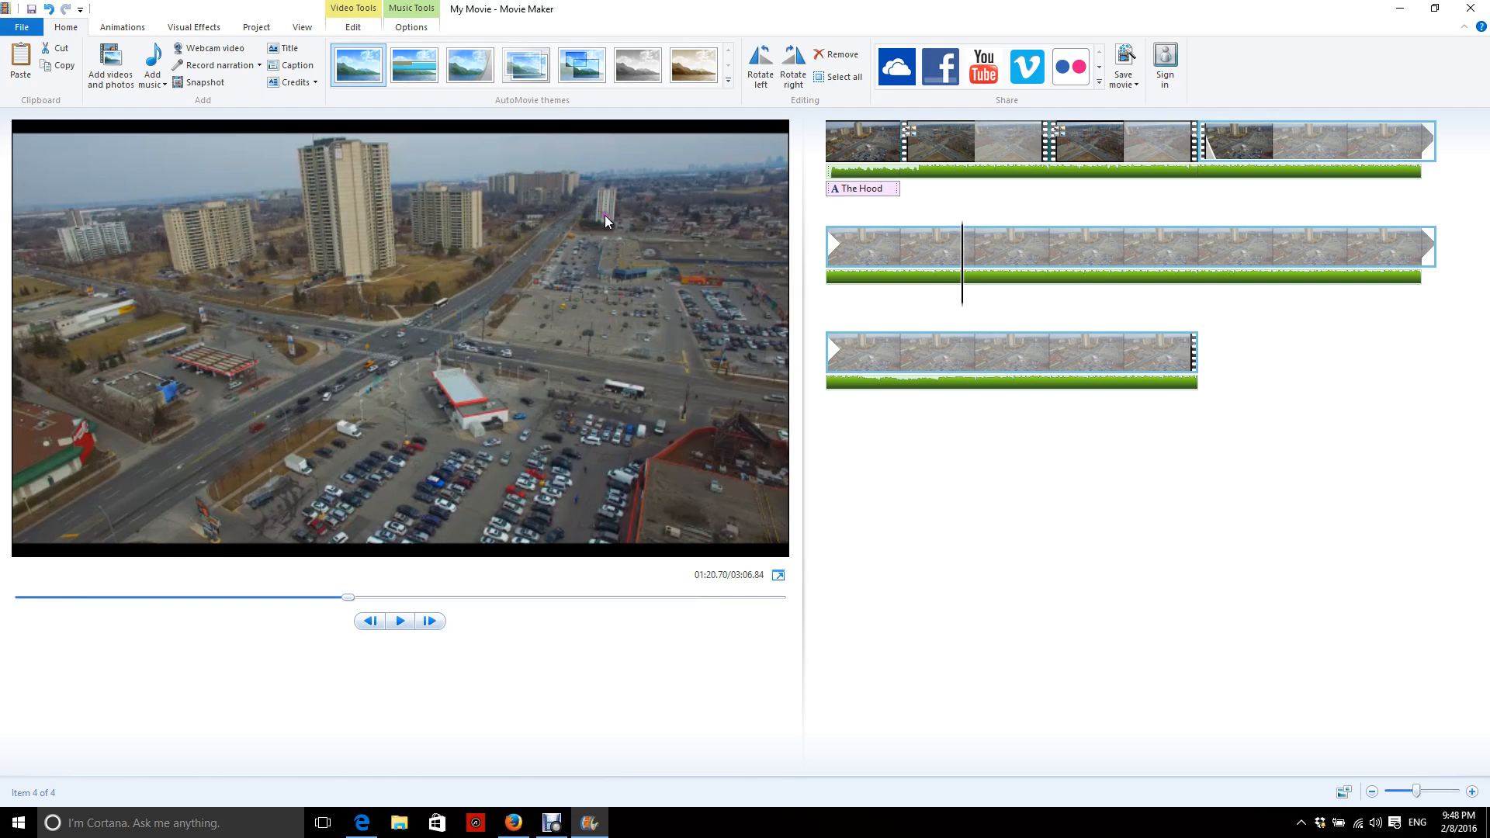
left_click(578, 66)
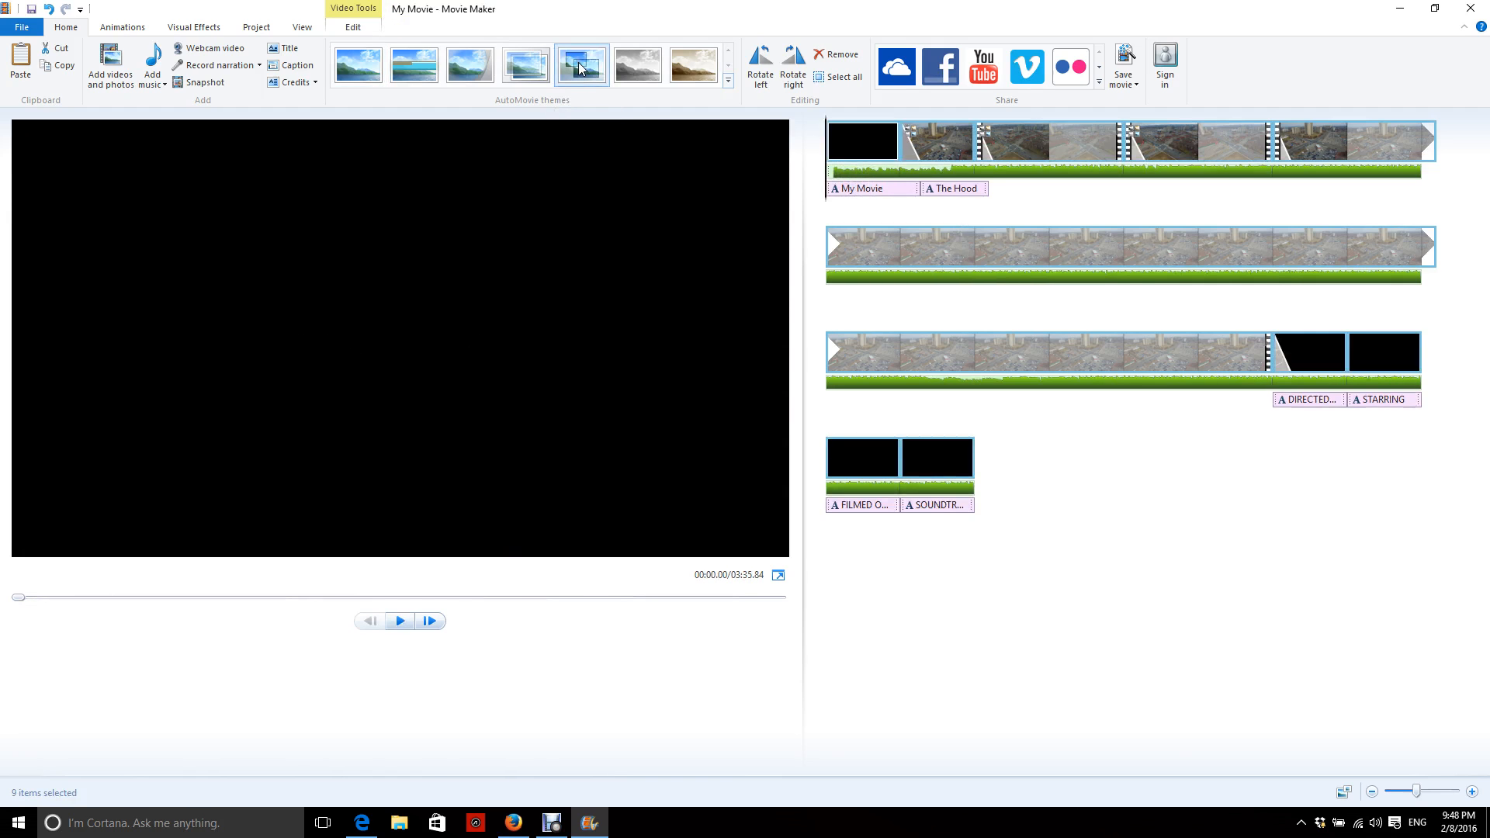
left_click(401, 621)
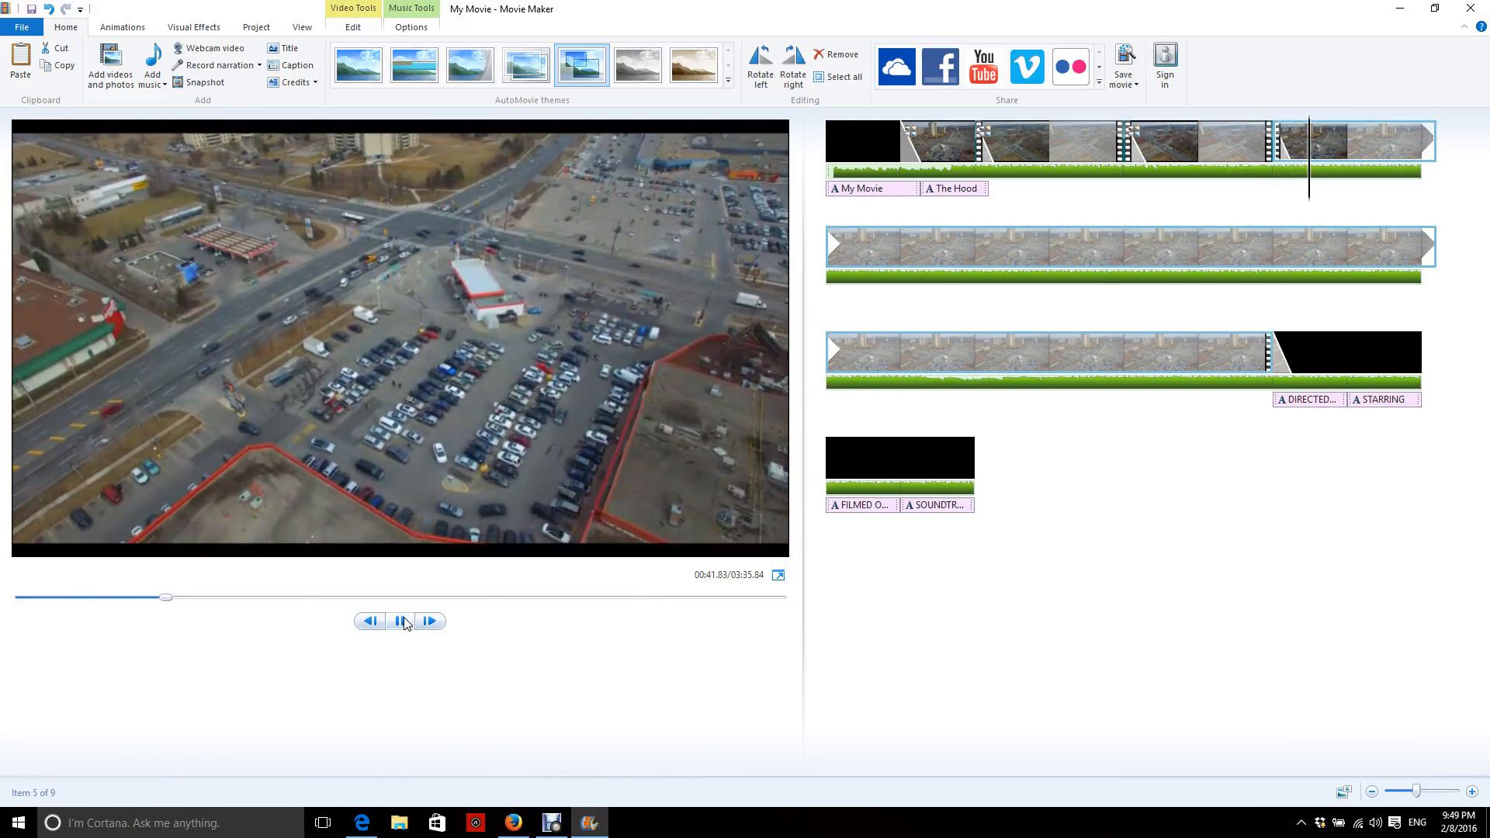
left_click(402, 621)
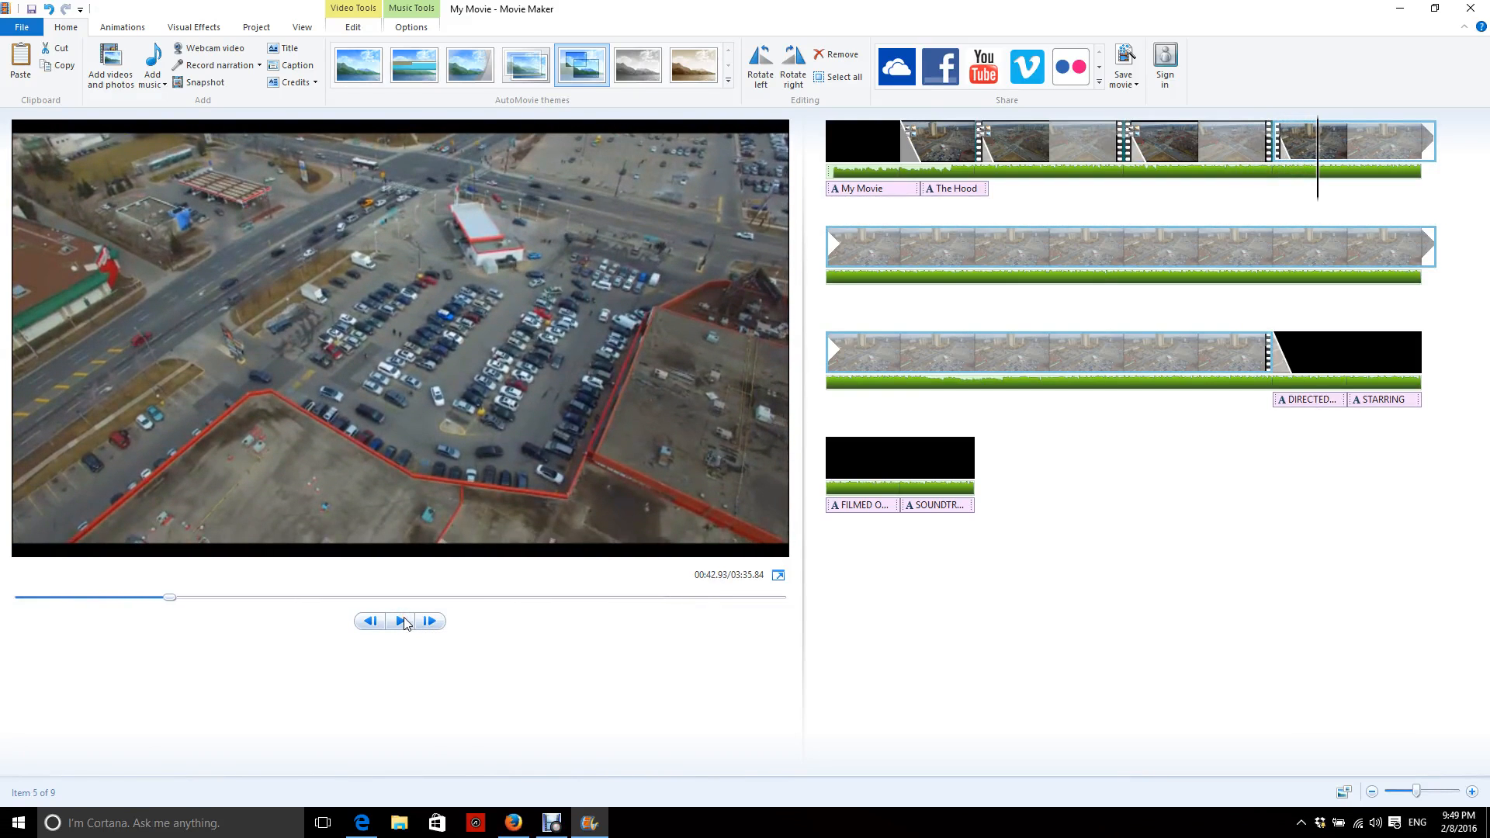